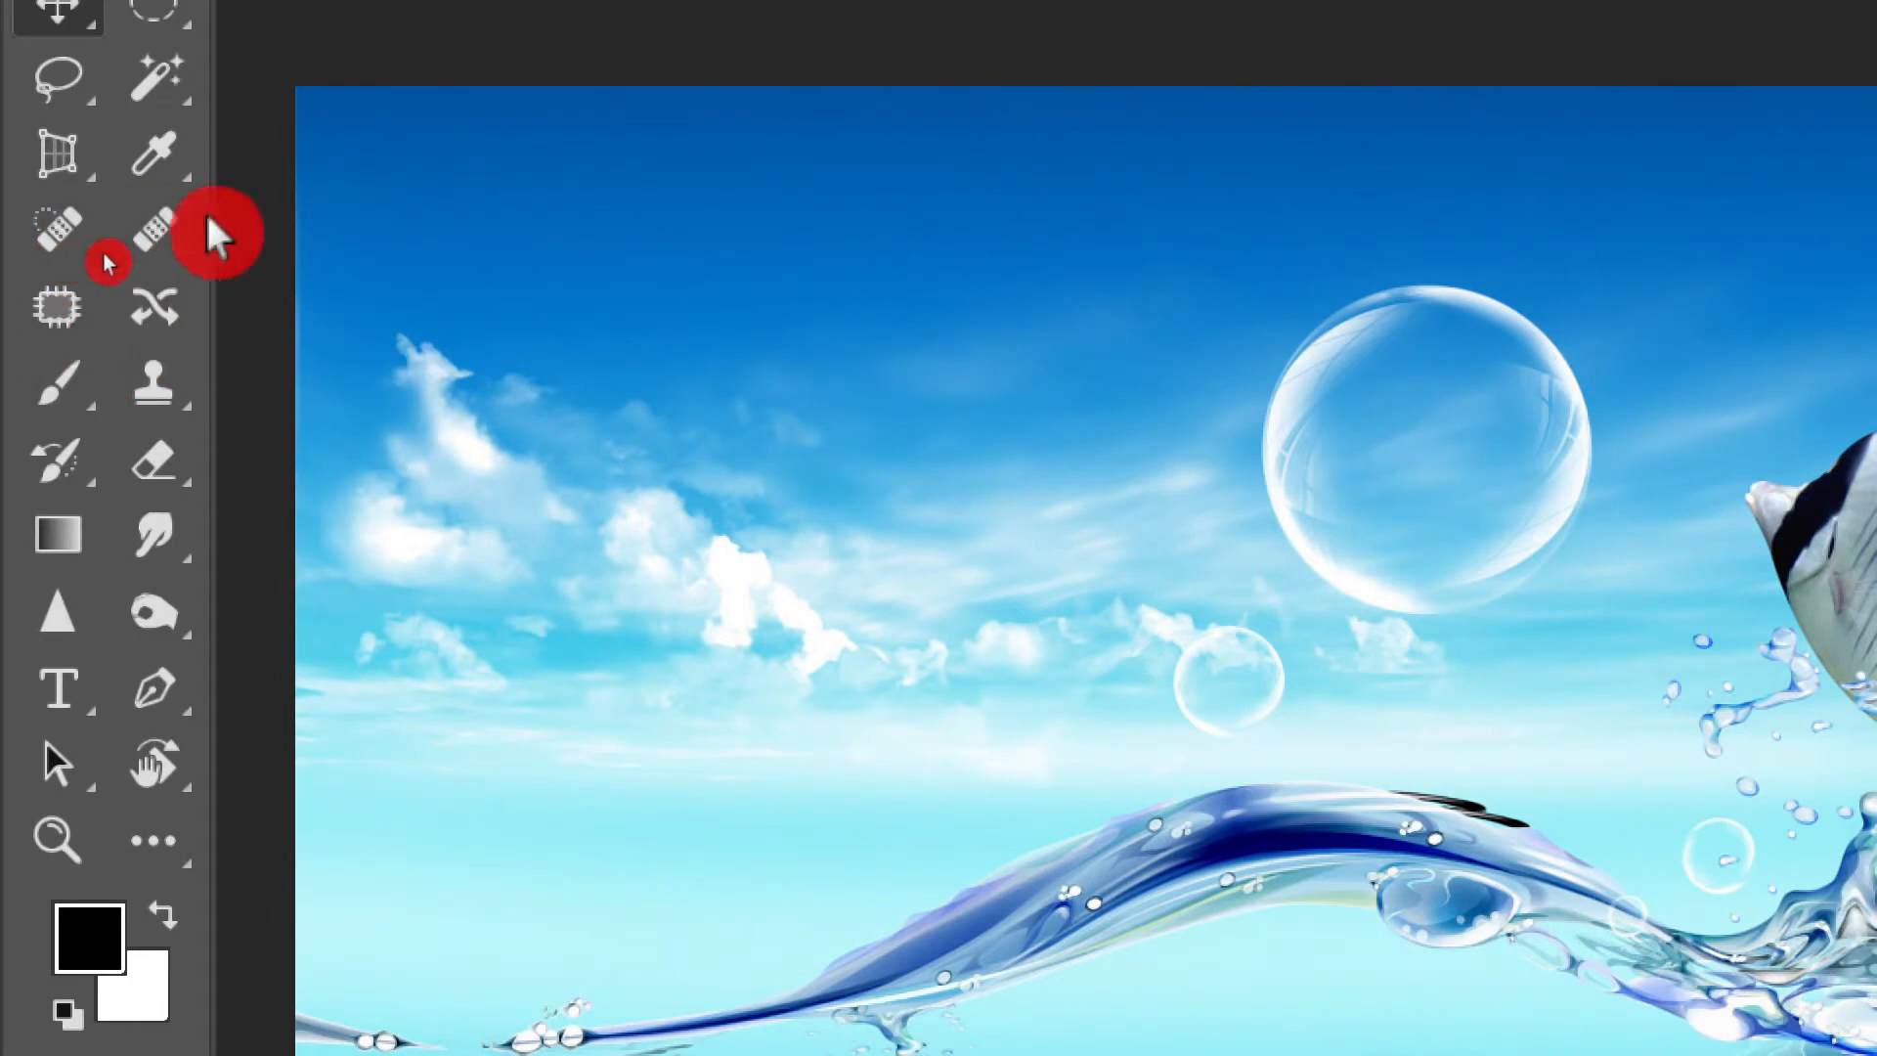
click(119, 369)
click(37, 325)
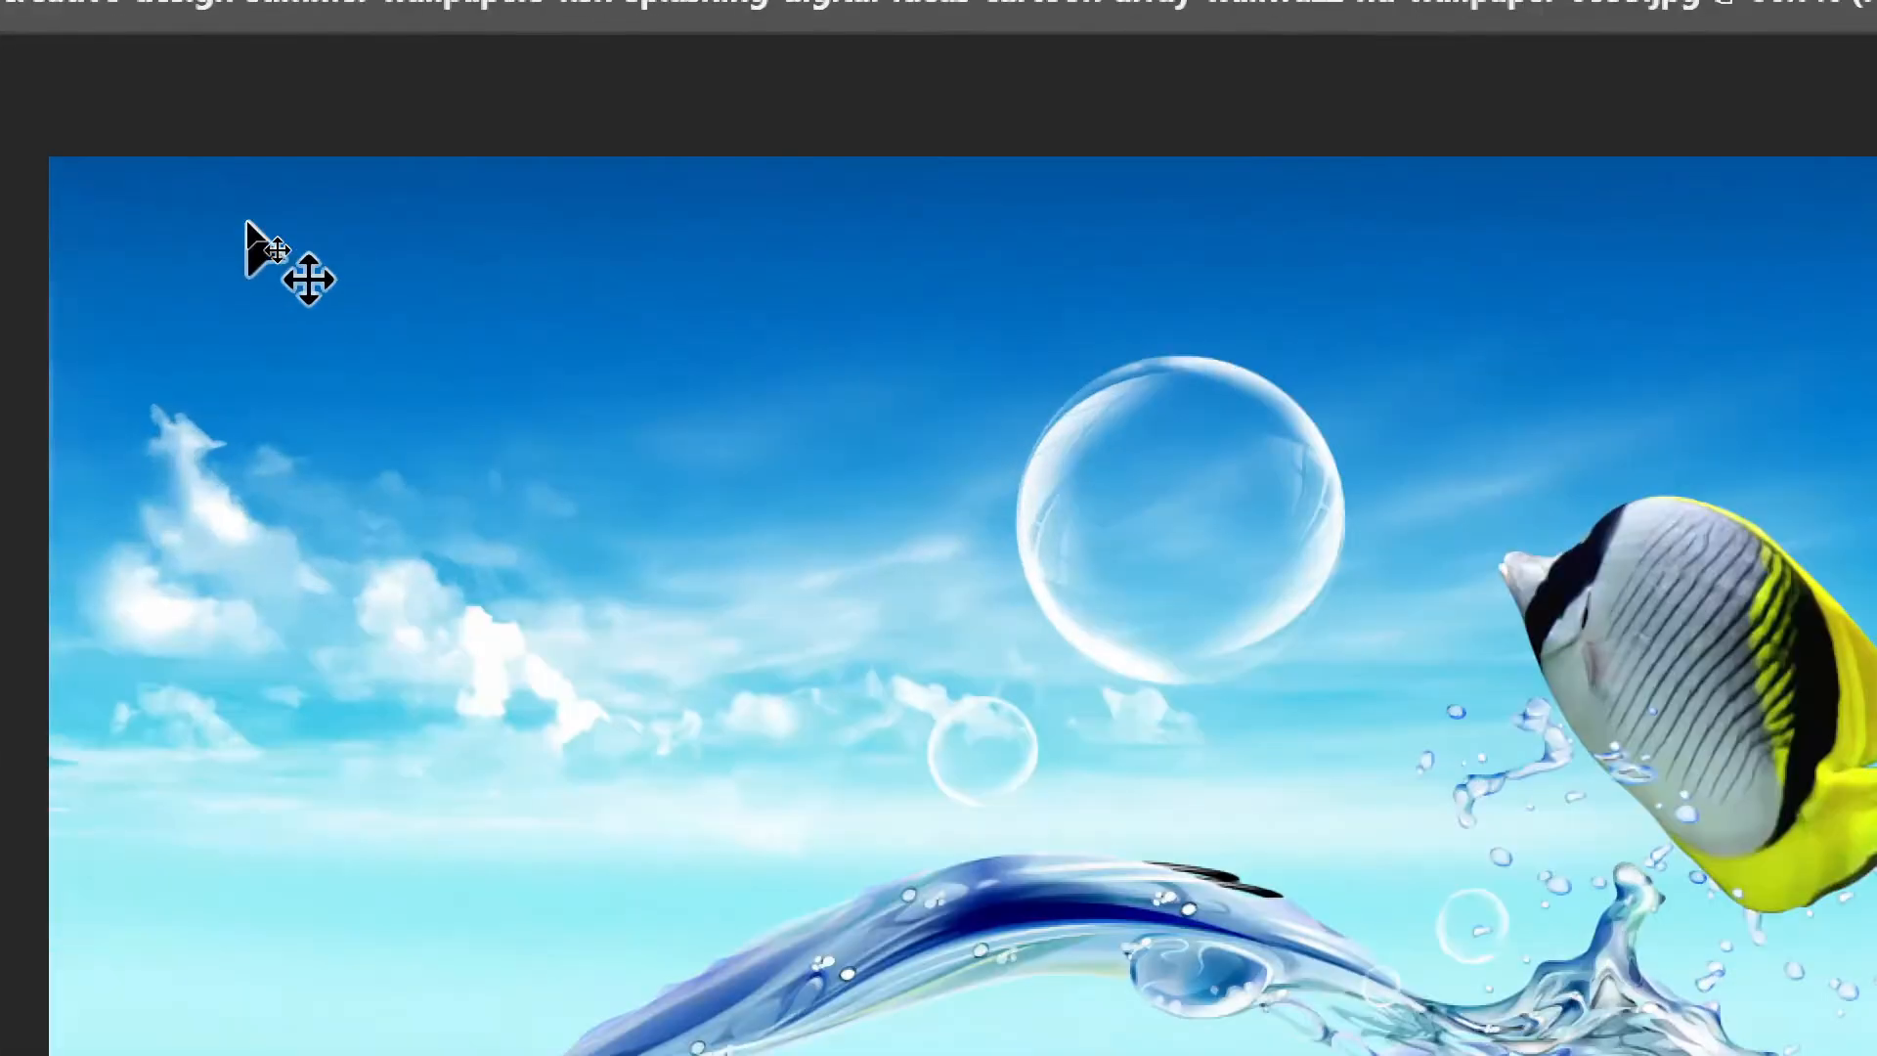
click(27, 183)
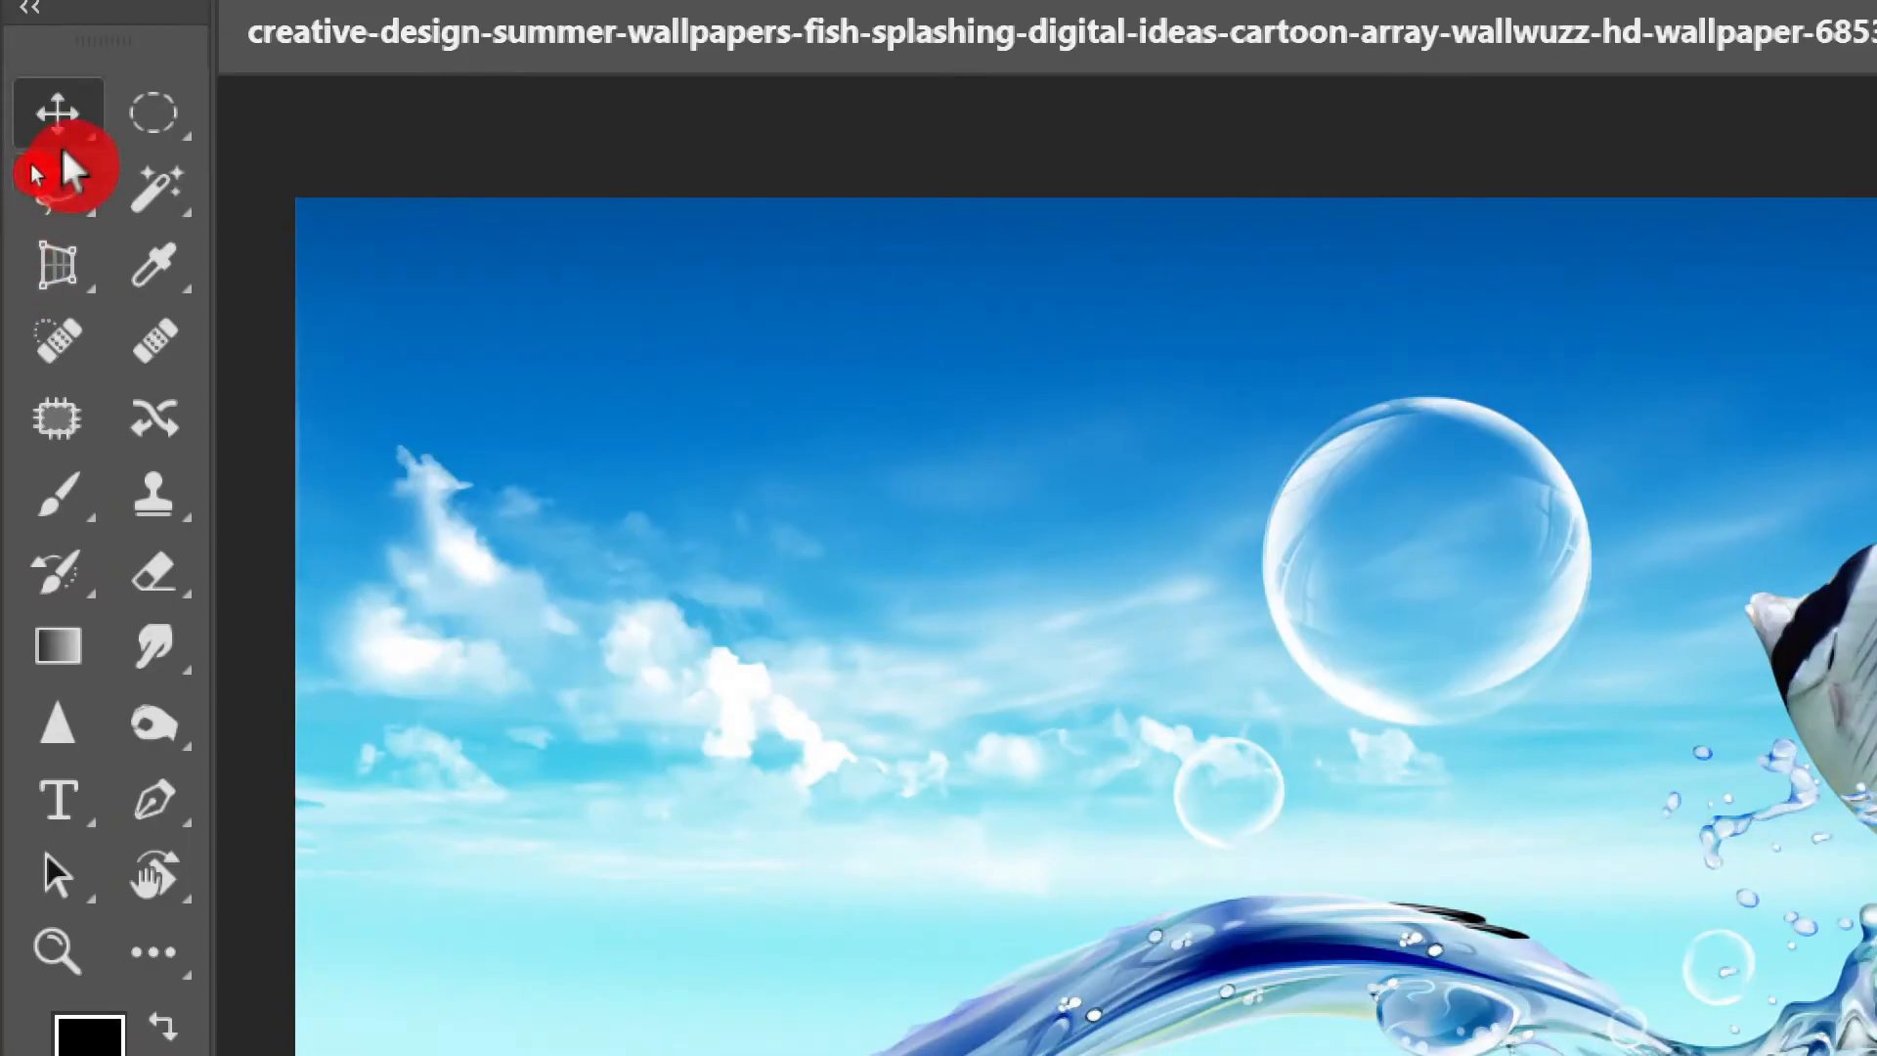
click(134, 132)
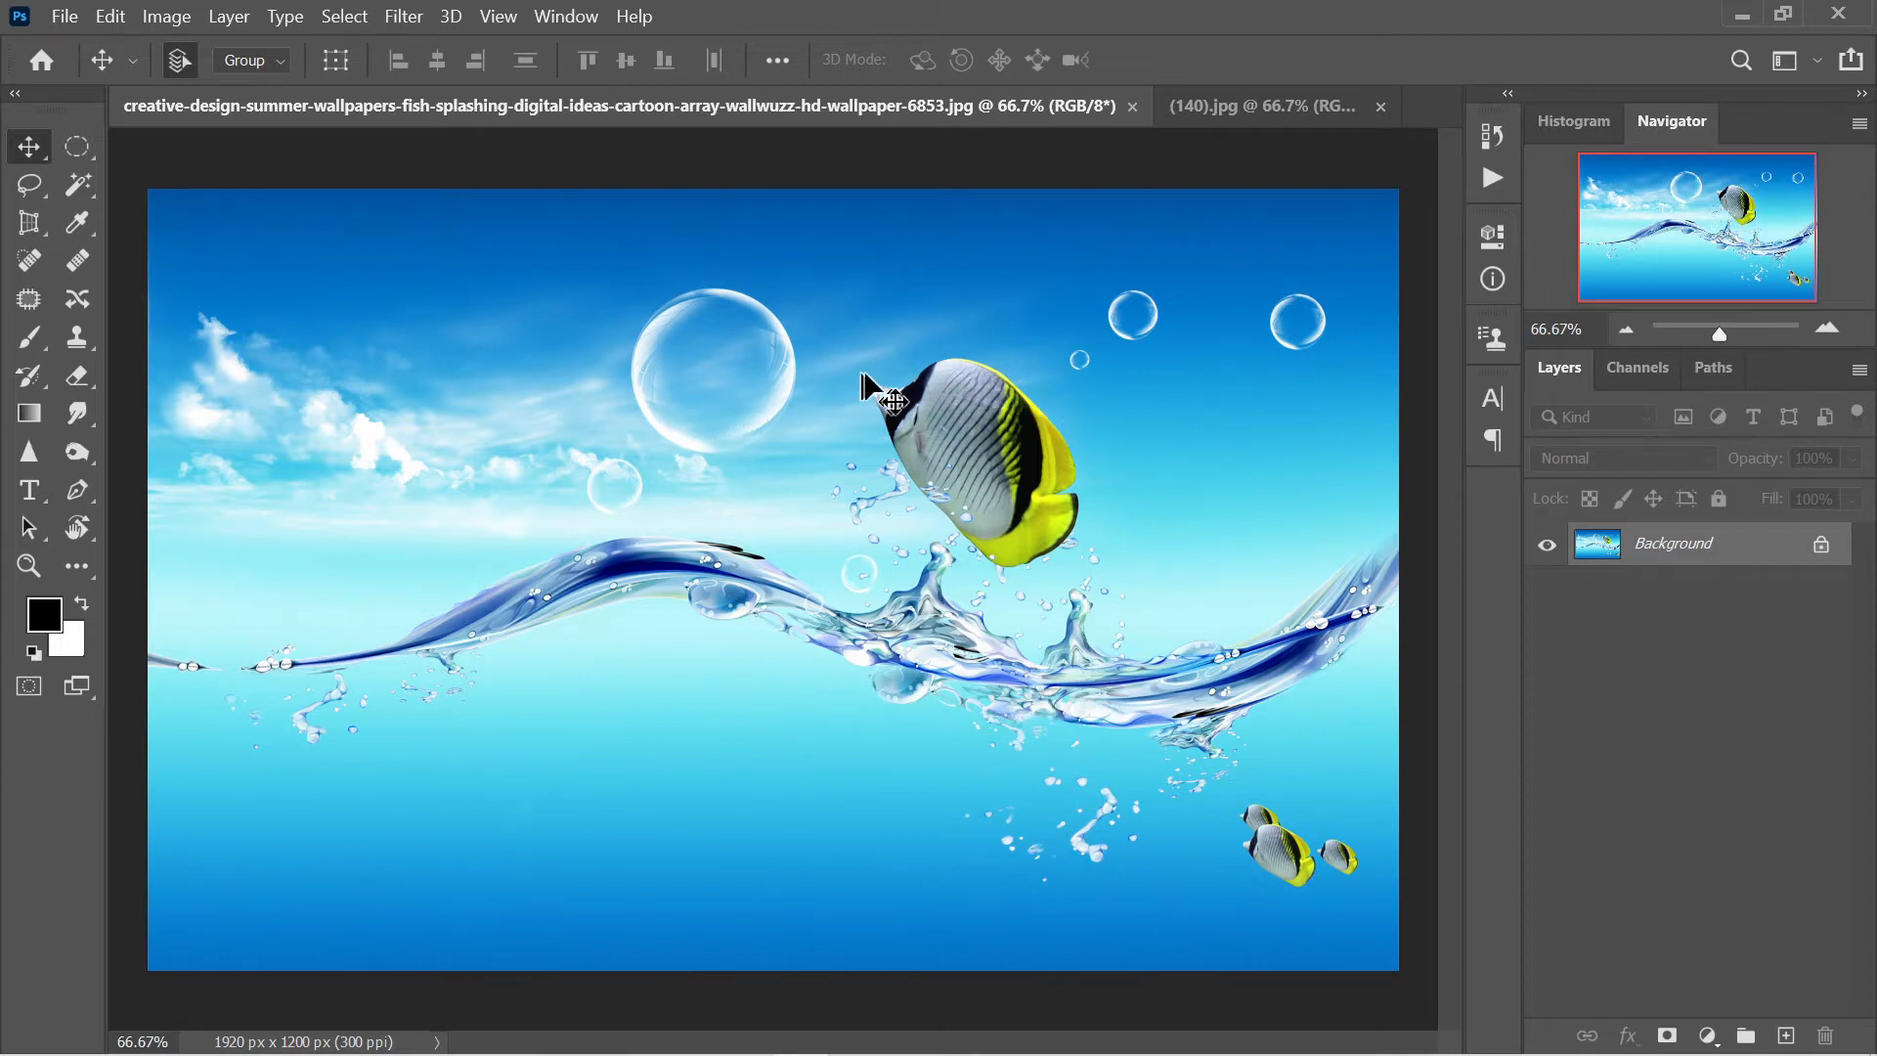
Step: Outline the three small fish in the image's lower-right corner with the Patch tool and patch a copy beside the large fish's tail
click(28, 299)
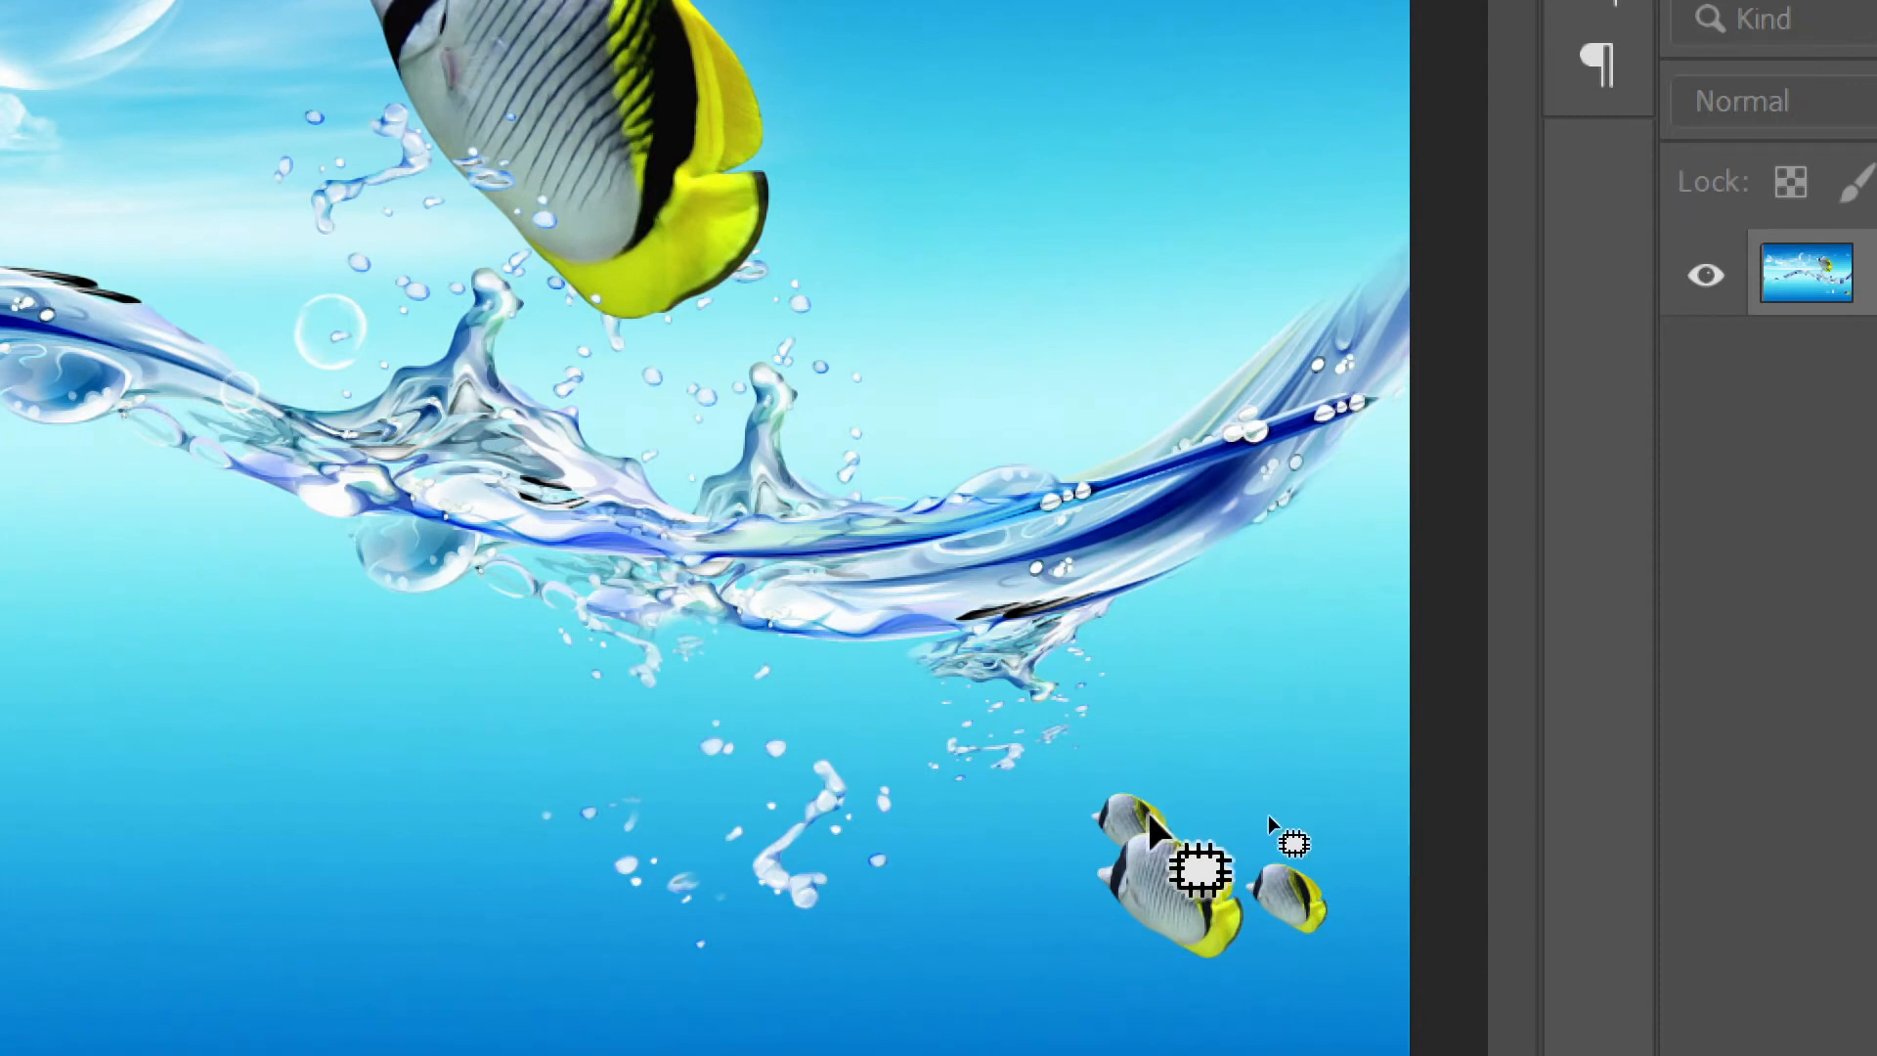
mouse_move(1189, 797)
mouse_down()
mouse_move(1344, 884)
mouse_move(1355, 977)
mouse_move(1121, 988)
mouse_move(1057, 937)
mouse_move(1032, 900)
mouse_move(1043, 770)
mouse_move(1093, 745)
mouse_move(1153, 755)
mouse_move(1195, 817)
mouse_up()
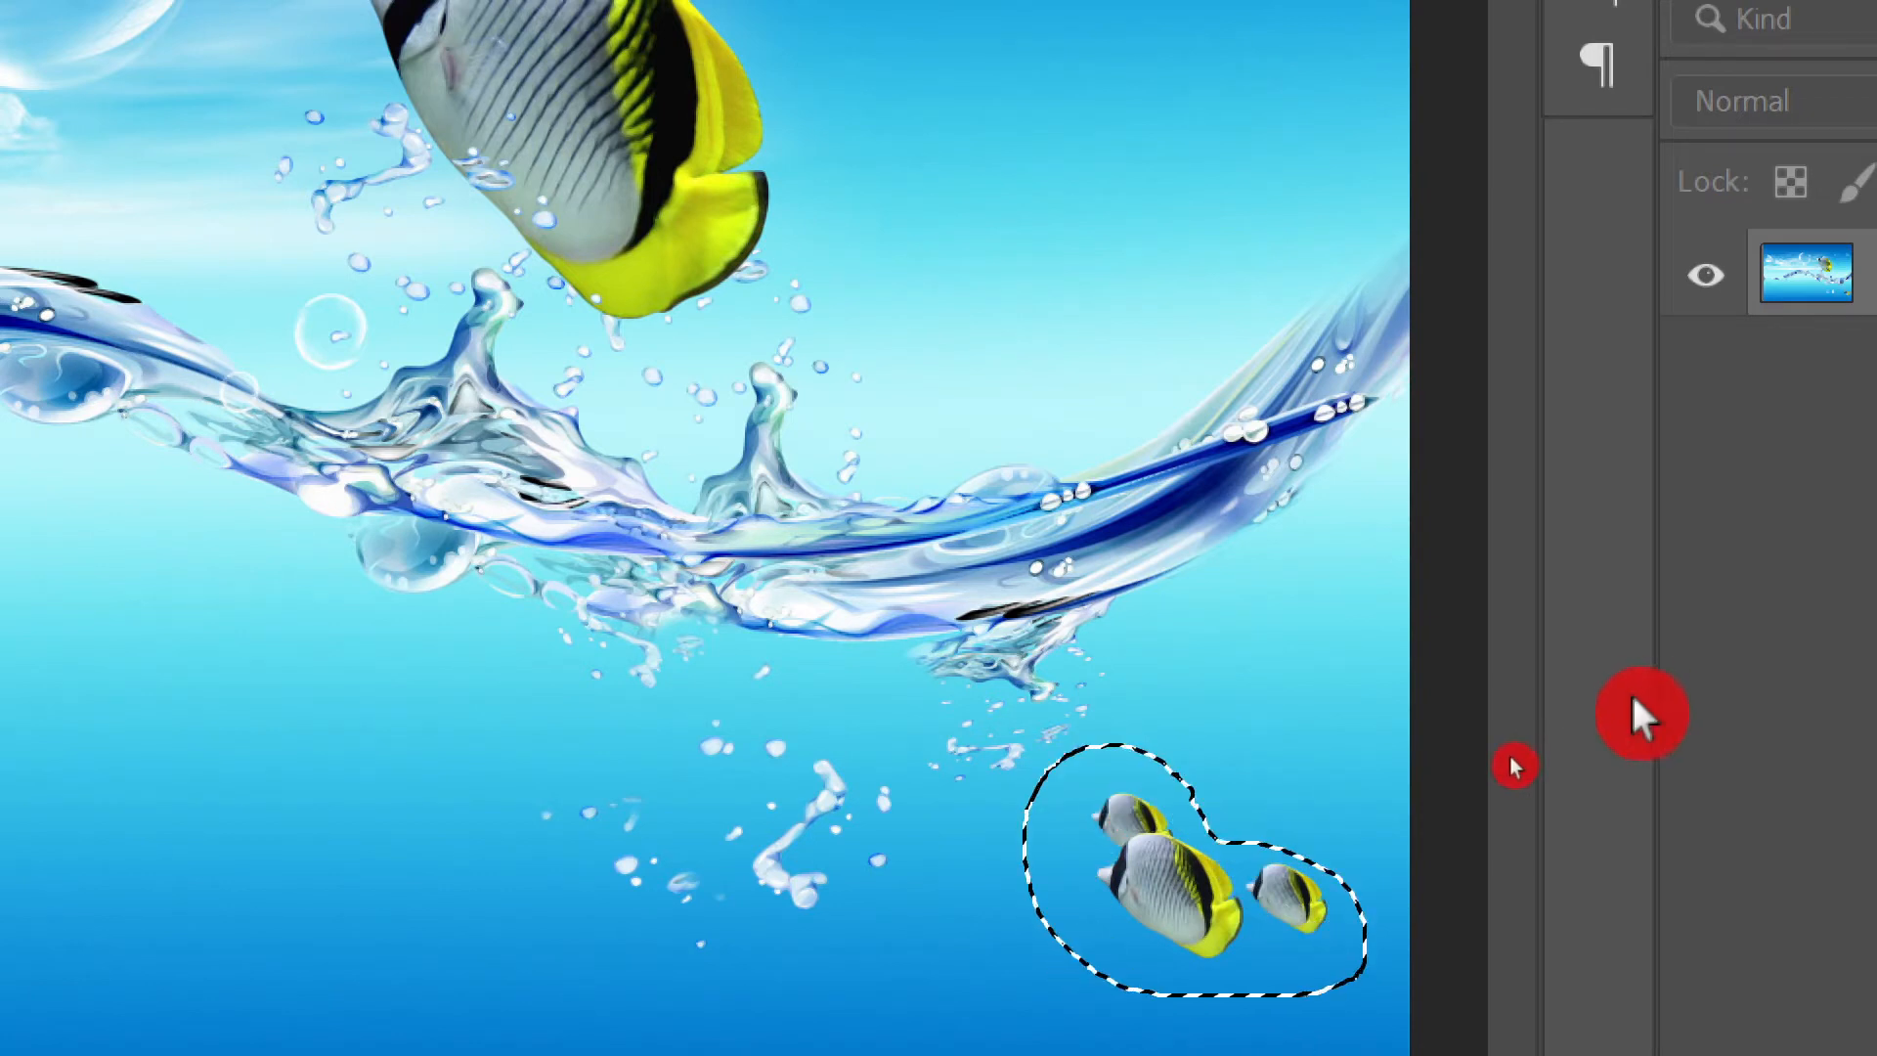
key(ctrl+d)
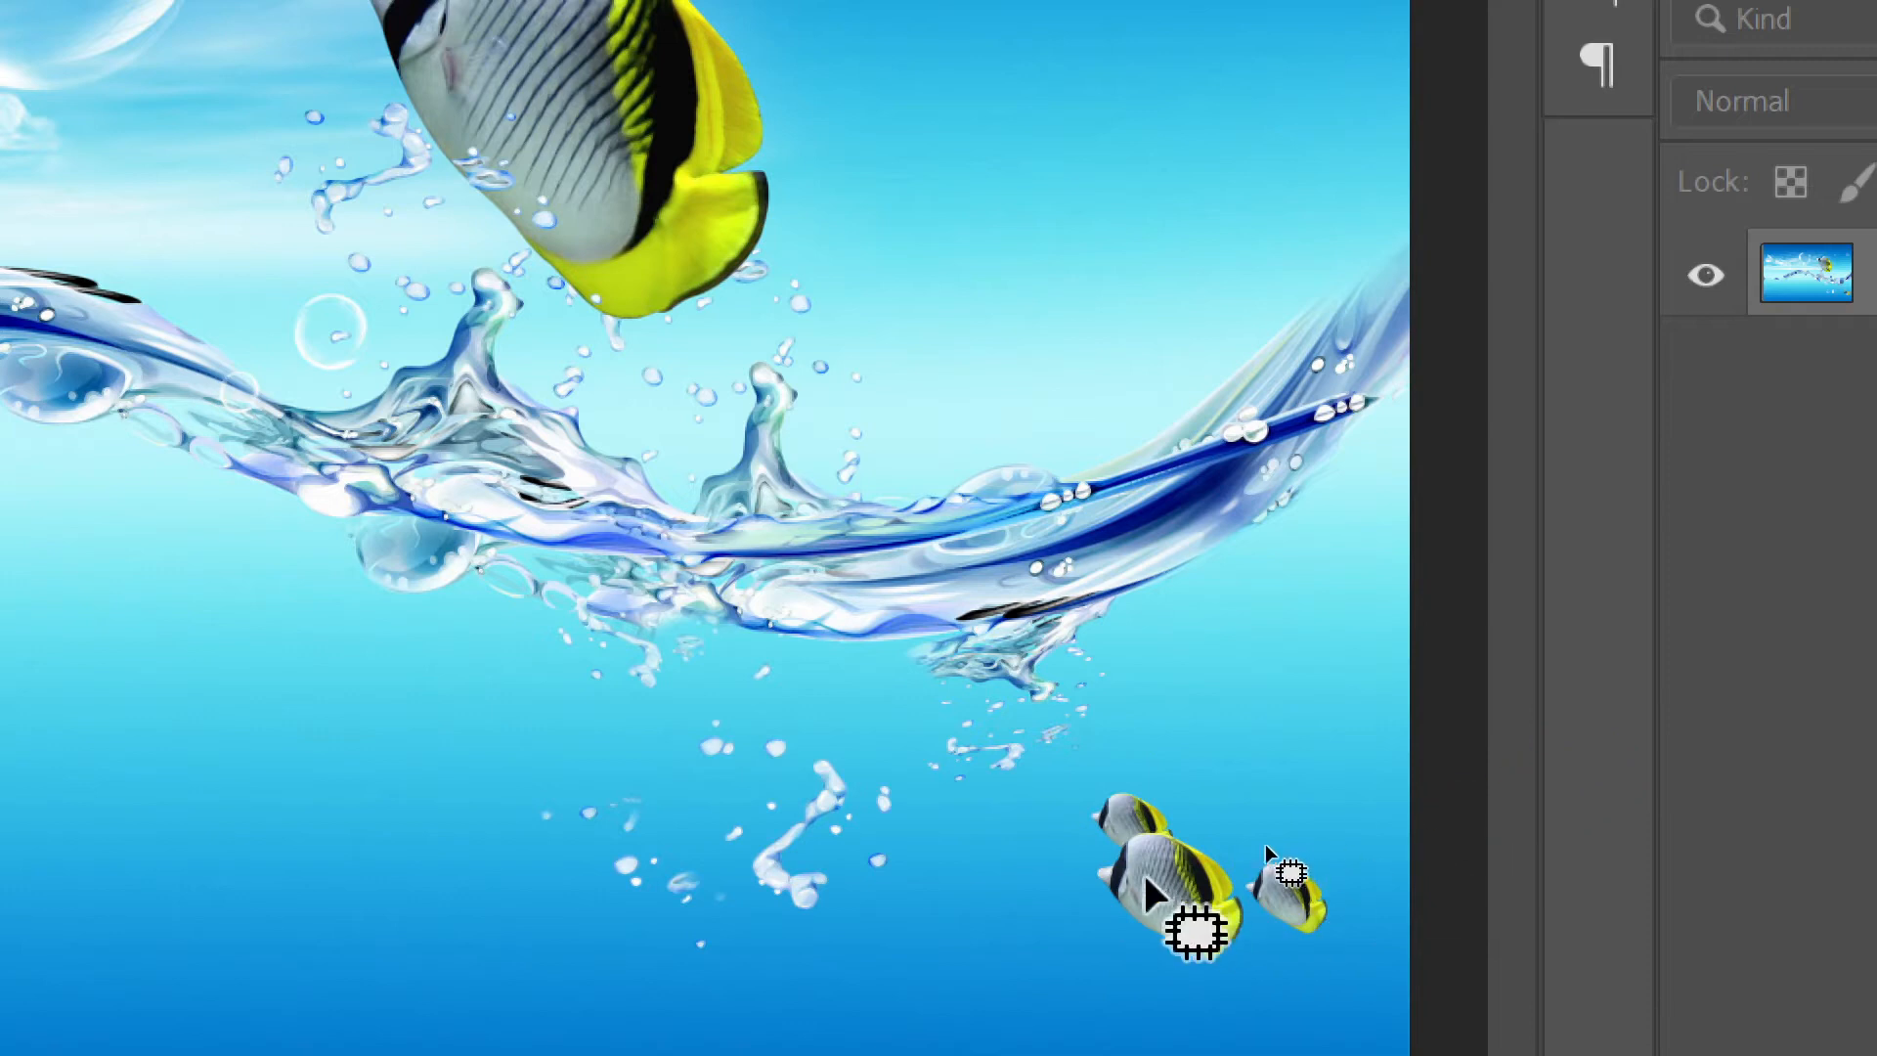
mouse_move(1183, 804)
mouse_down()
mouse_move(1316, 869)
mouse_move(1343, 904)
mouse_move(1333, 938)
mouse_move(1295, 952)
mouse_move(1251, 917)
mouse_move(1226, 961)
mouse_move(1179, 973)
mouse_move(1137, 956)
mouse_move(1074, 882)
mouse_move(1077, 801)
mouse_move(1112, 769)
mouse_move(1186, 817)
mouse_up()
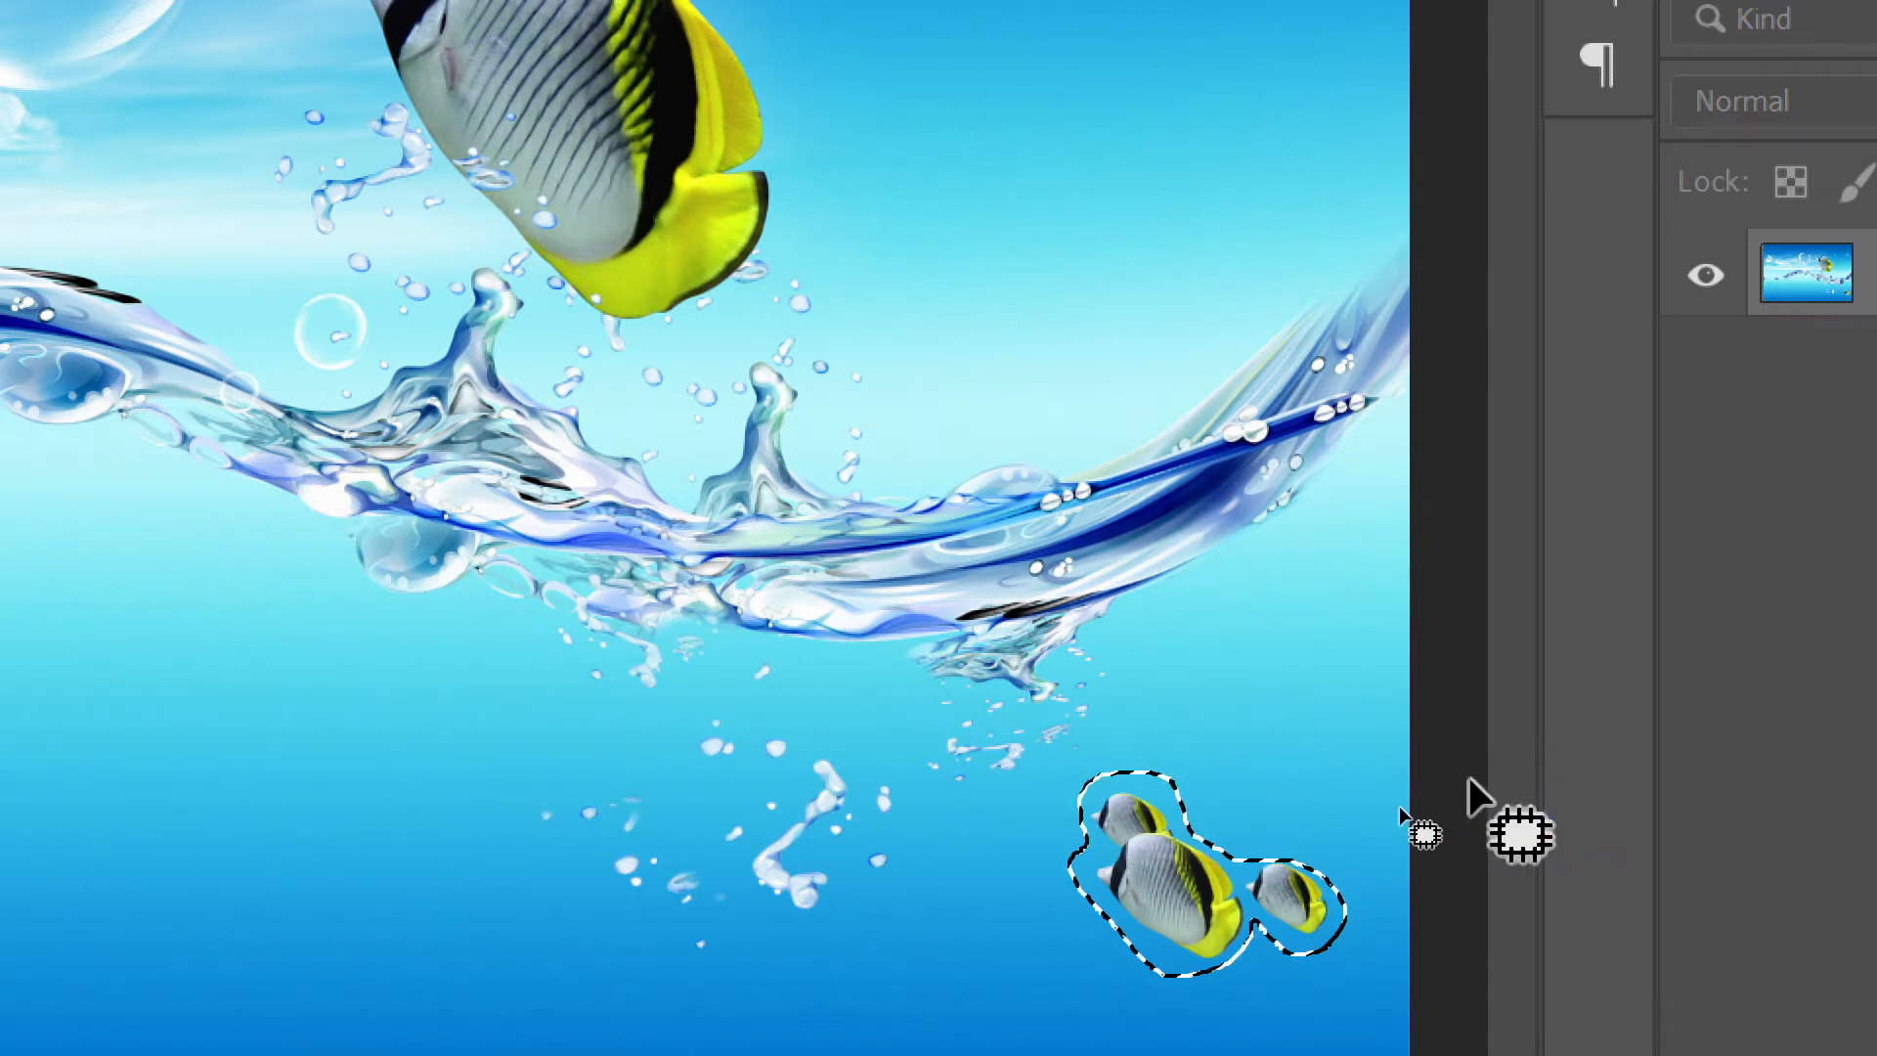
drag(1161, 850, 1008, 330)
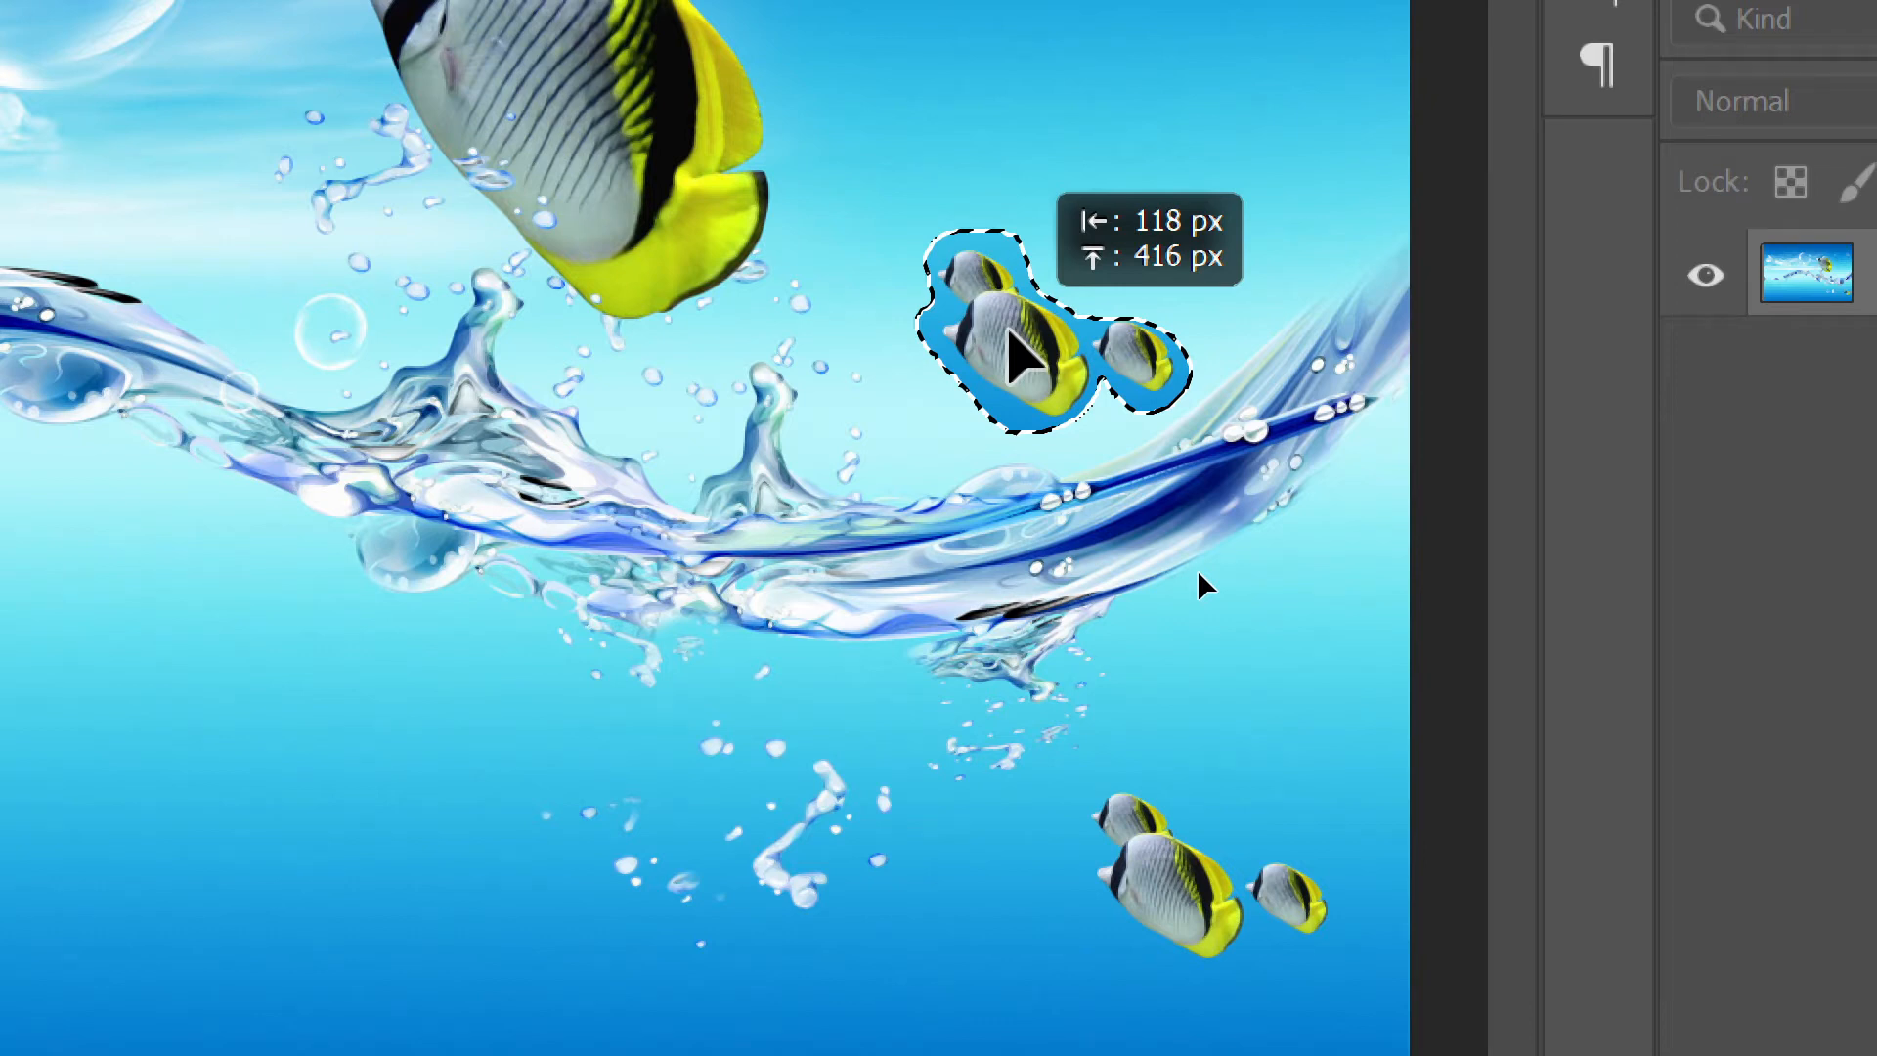
drag(1007, 329, 1009, 330)
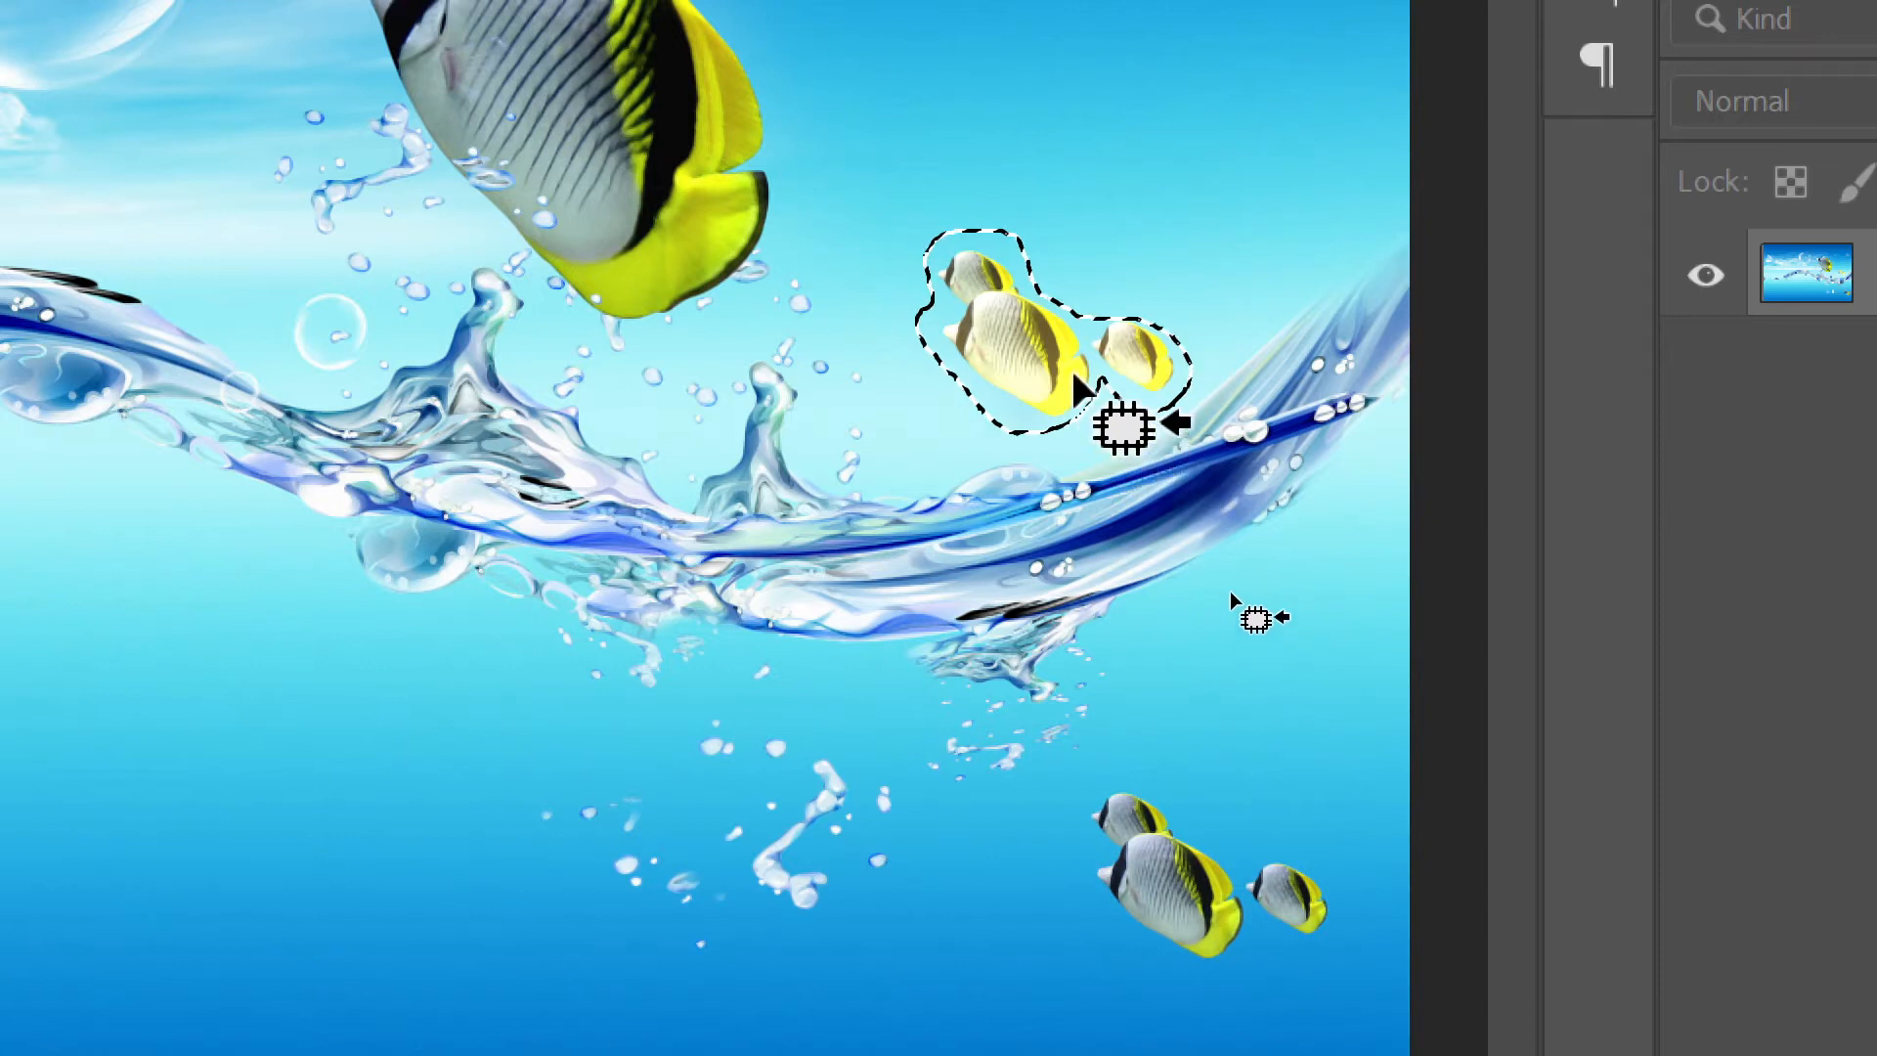
key(v)
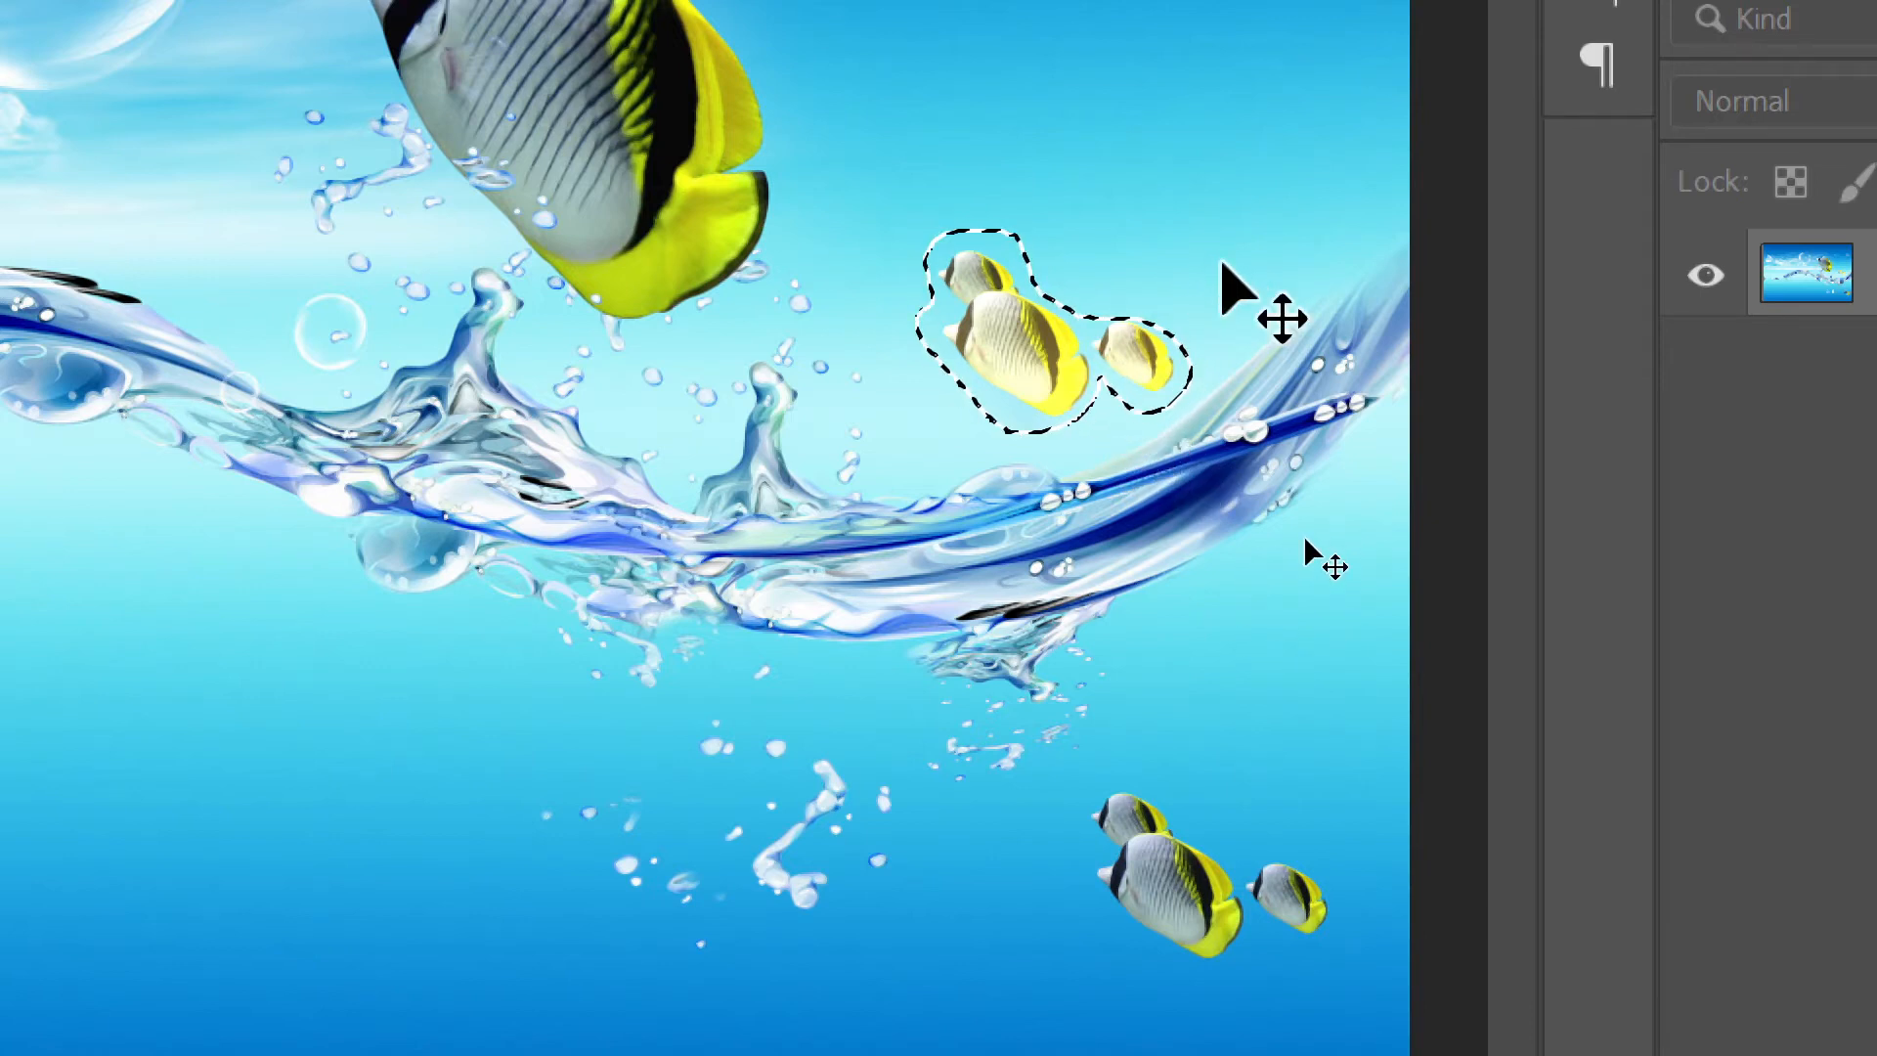
key(ctrl+d)
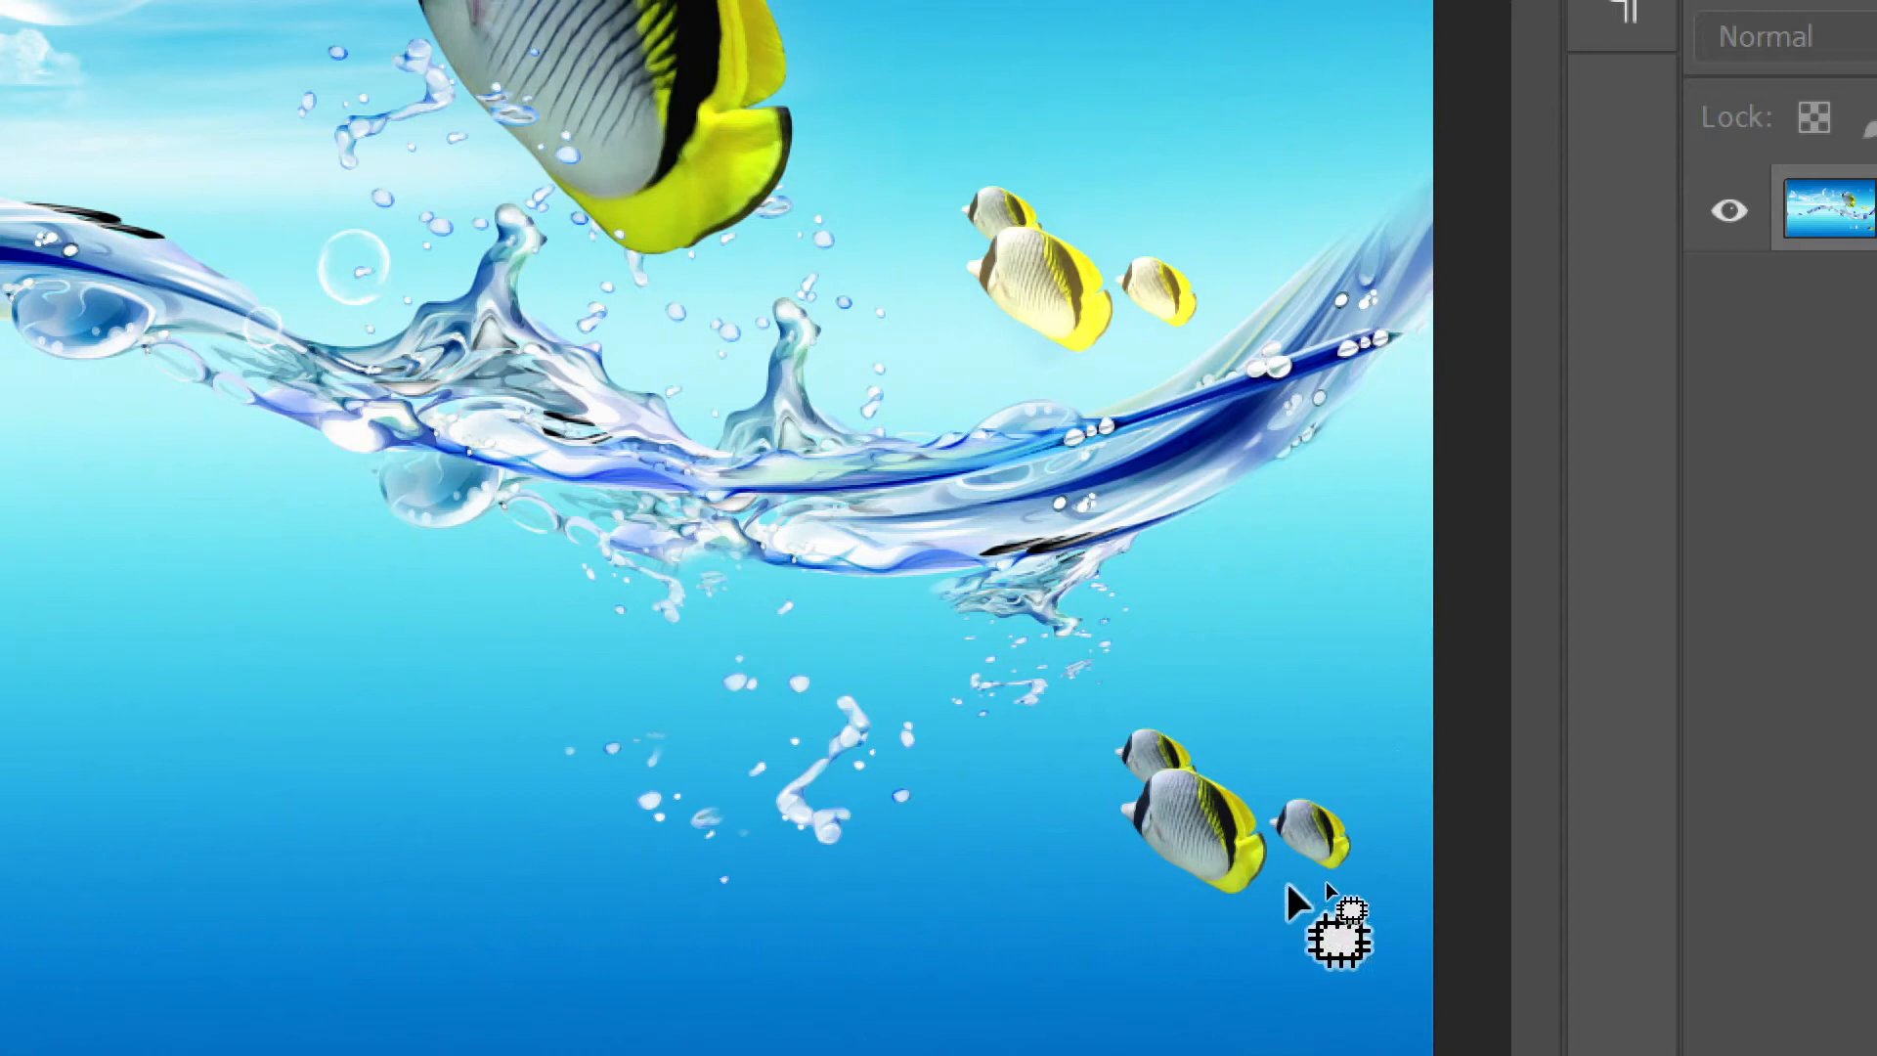
Step: Patch two overlapping copies of the small fish group at the image's bottom centre and copy that cluster under the wave's left half
mouse_move(1283, 864)
mouse_down()
mouse_move(1249, 915)
mouse_move(1175, 916)
mouse_move(1140, 887)
mouse_move(1088, 759)
mouse_move(1113, 682)
mouse_move(1176, 697)
mouse_move(1240, 779)
mouse_move(1322, 784)
mouse_move(1370, 848)
mouse_move(1339, 889)
mouse_move(1286, 882)
mouse_up()
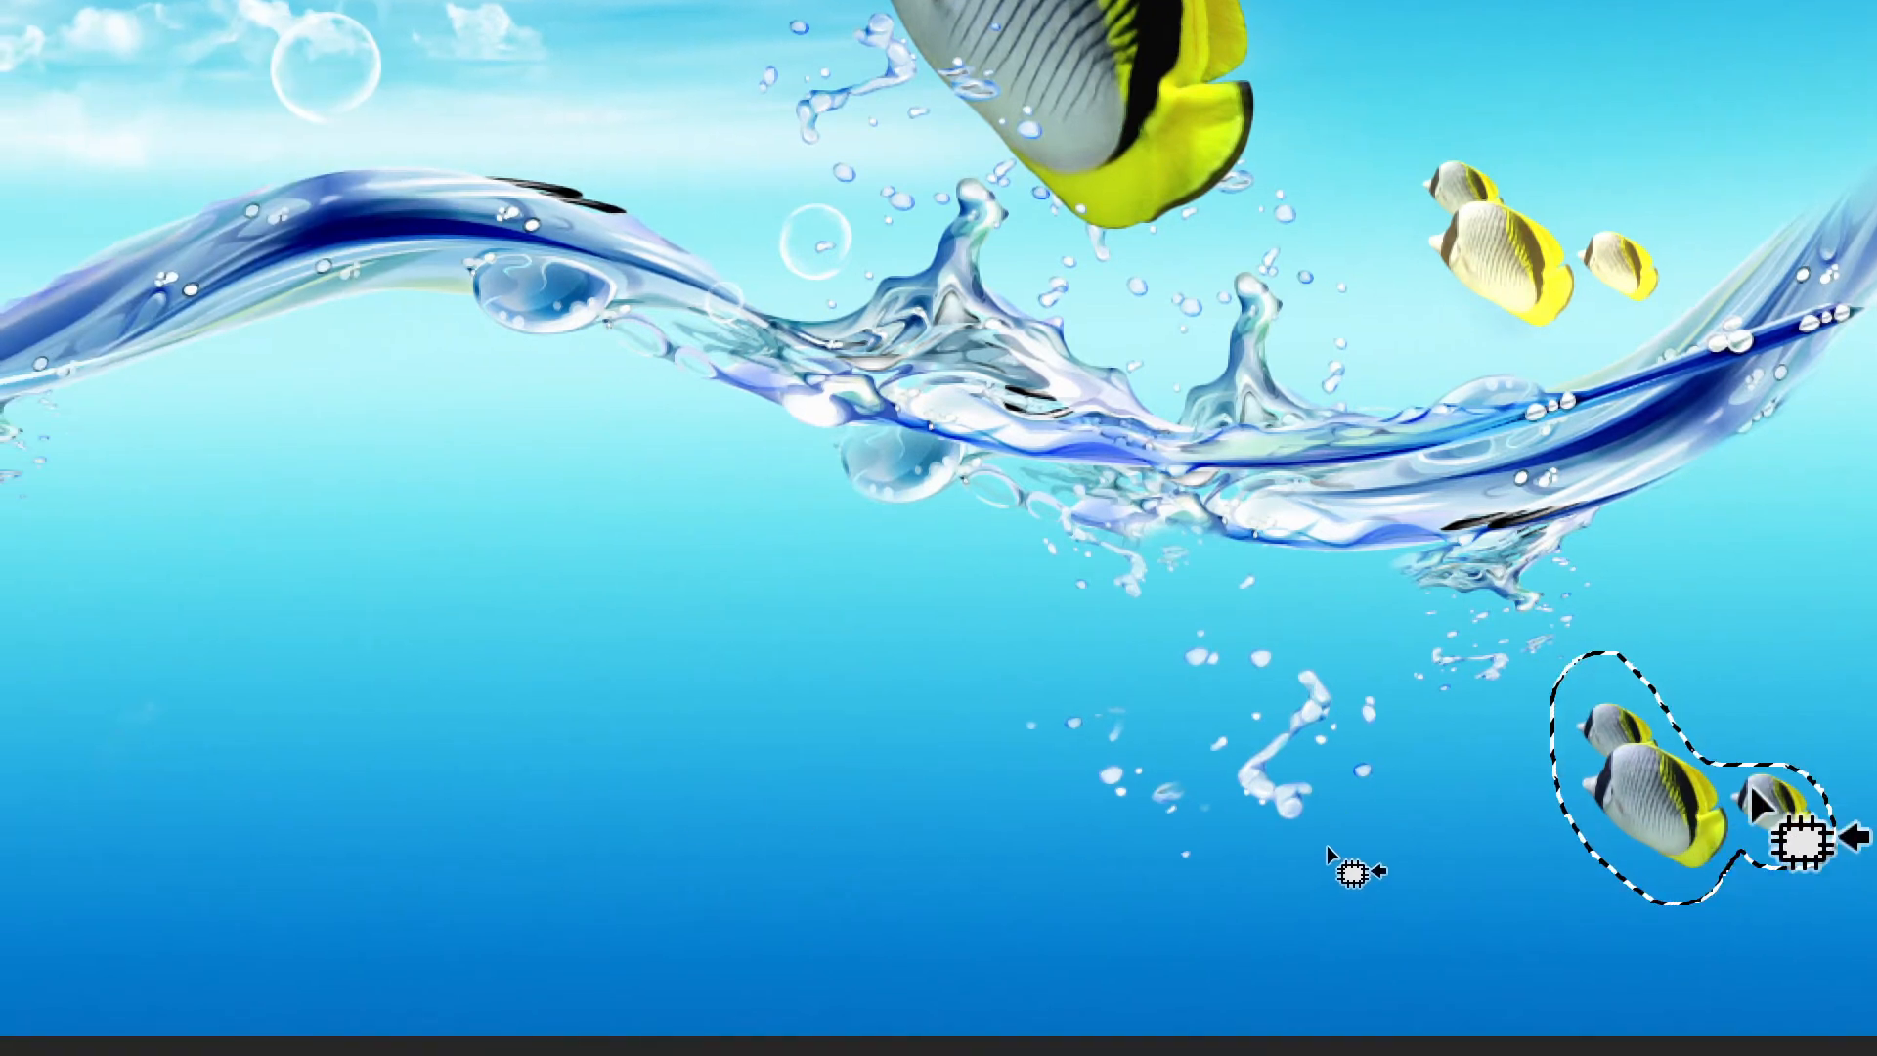
mouse_move(1802, 838)
mouse_down()
mouse_move(1358, 846)
mouse_move(266, 957)
mouse_move(712, 843)
mouse_move(743, 883)
mouse_move(740, 864)
mouse_up()
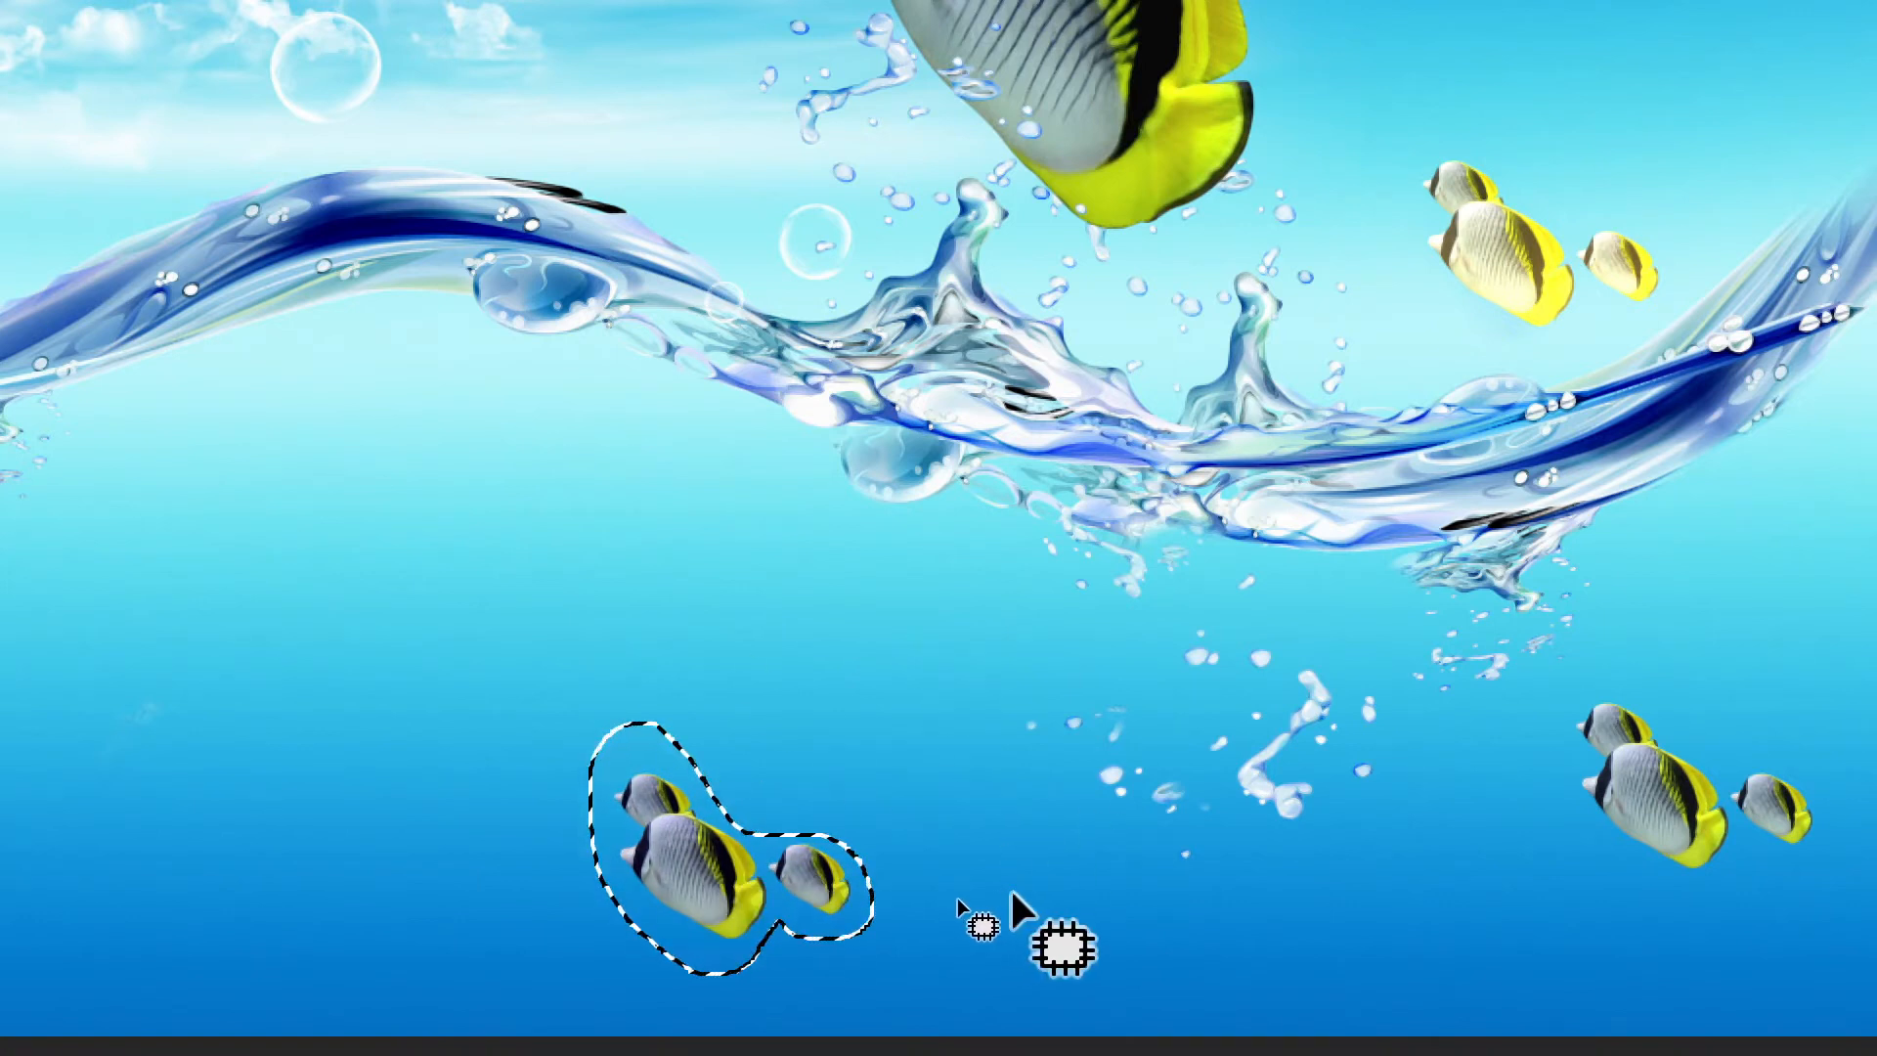
mouse_move(682, 847)
mouse_down()
mouse_move(368, 889)
mouse_move(575, 929)
mouse_up()
key(ctrl+d)
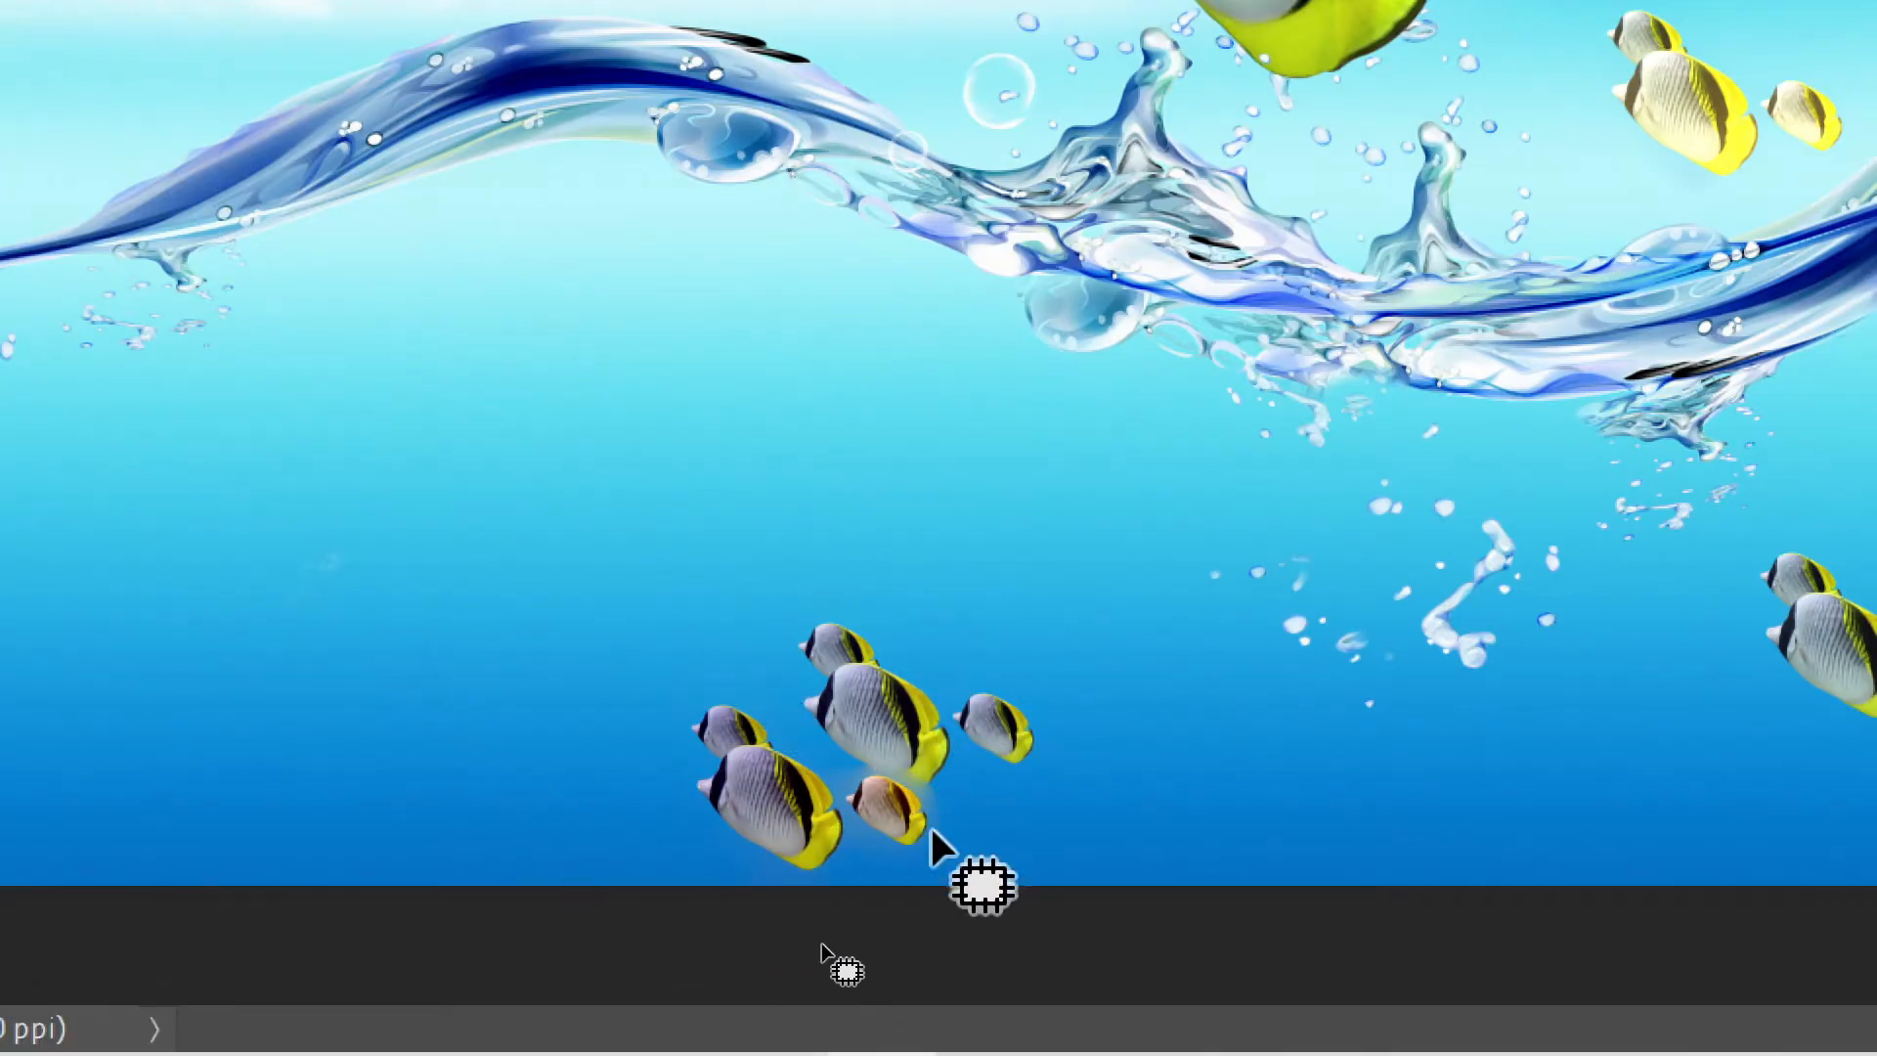
mouse_move(827, 864)
mouse_down()
mouse_move(738, 863)
mouse_move(668, 747)
mouse_move(668, 670)
mouse_move(813, 569)
mouse_move(1047, 681)
mouse_move(1093, 751)
mouse_move(888, 864)
mouse_move(900, 685)
mouse_move(513, 261)
mouse_move(631, 289)
mouse_up()
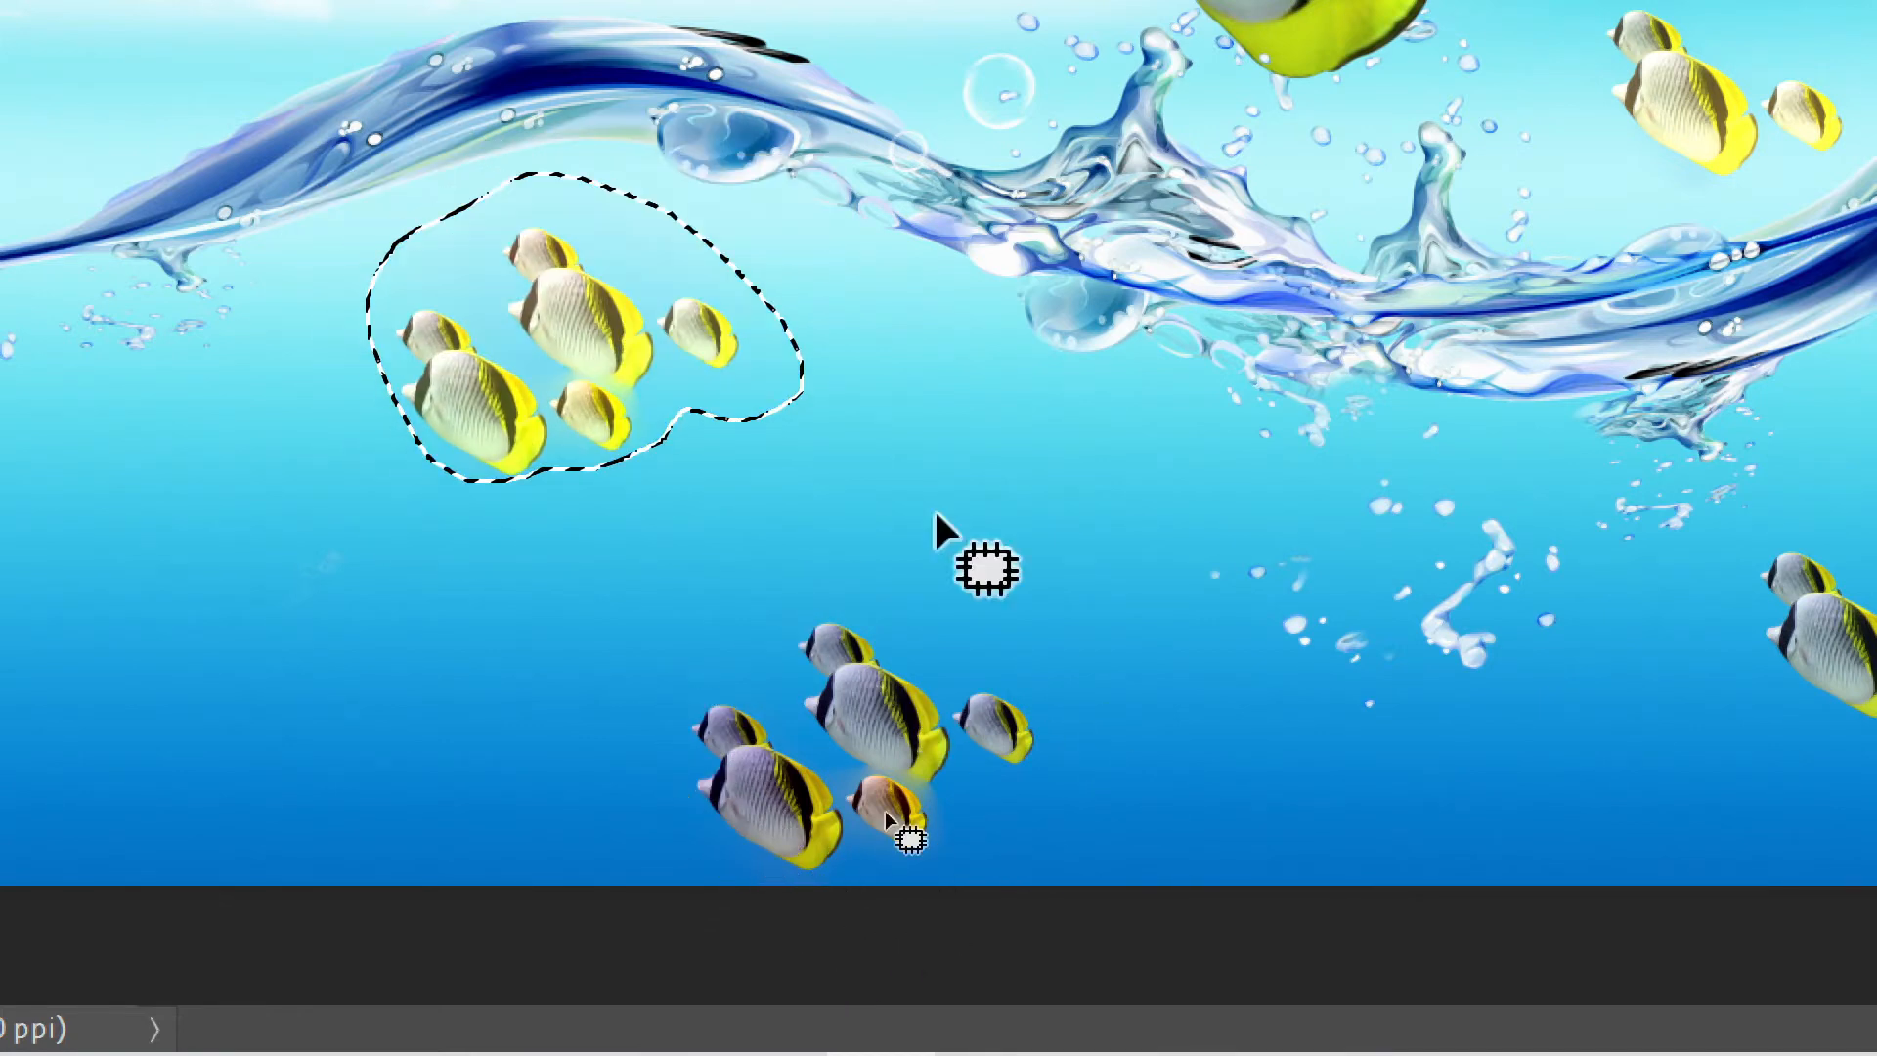
key(ctrl+d)
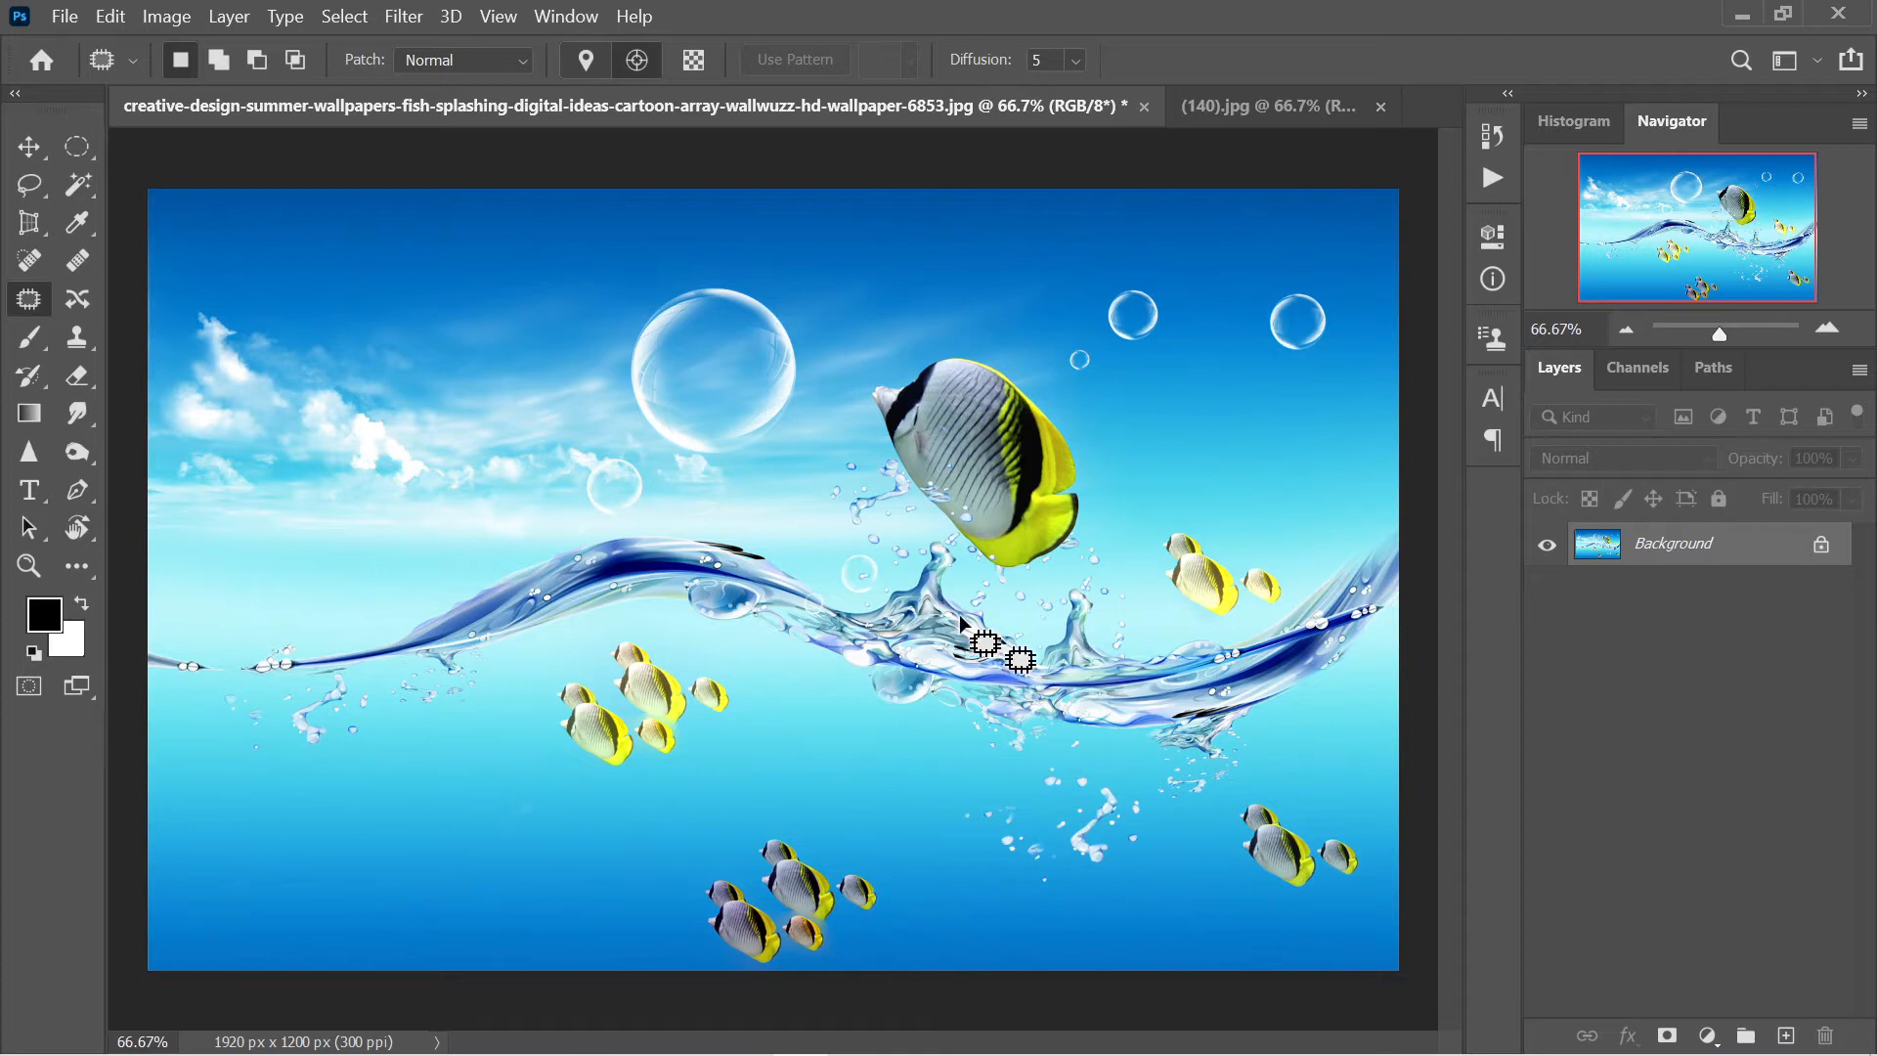
mouse_move(1279, 814)
mouse_down()
mouse_move(1348, 839)
mouse_move(1374, 879)
mouse_move(1312, 900)
mouse_move(1229, 829)
mouse_move(1265, 804)
mouse_move(1257, 845)
mouse_move(387, 460)
mouse_up()
key(ctrl+d)
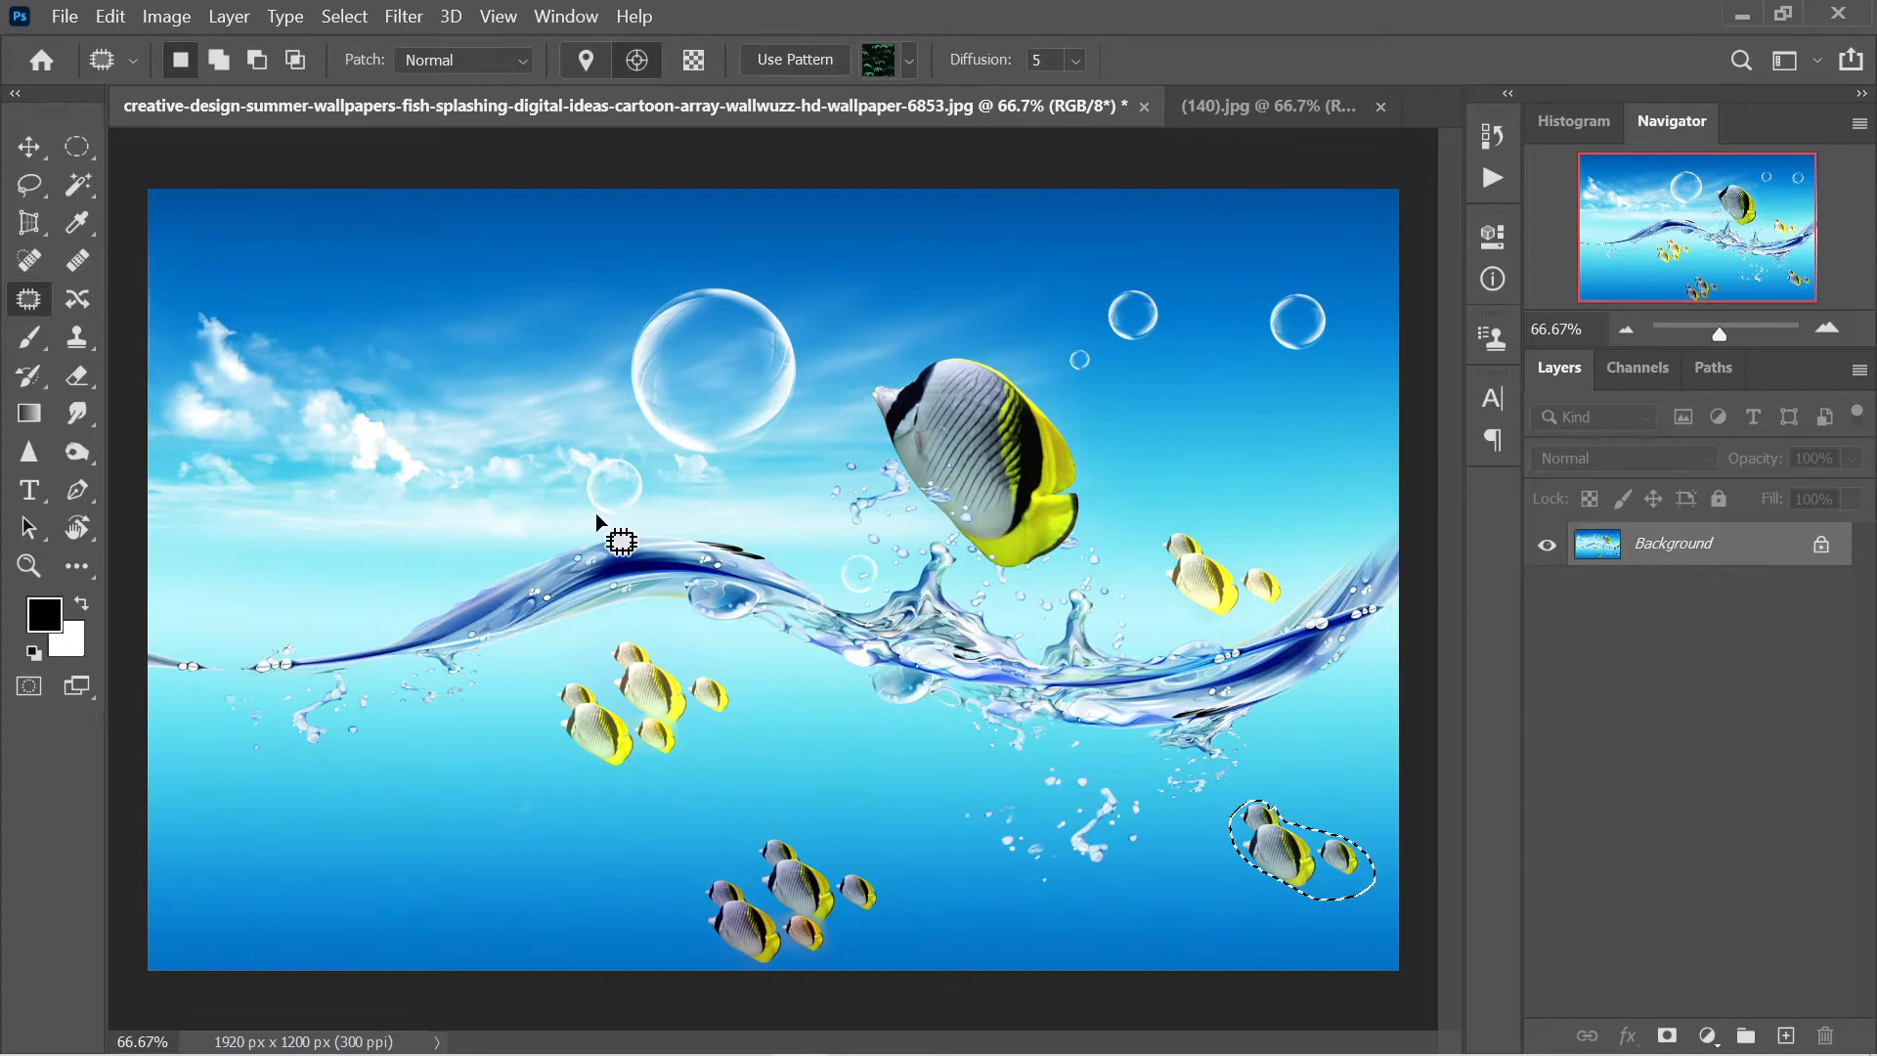
key(ctrl+d)
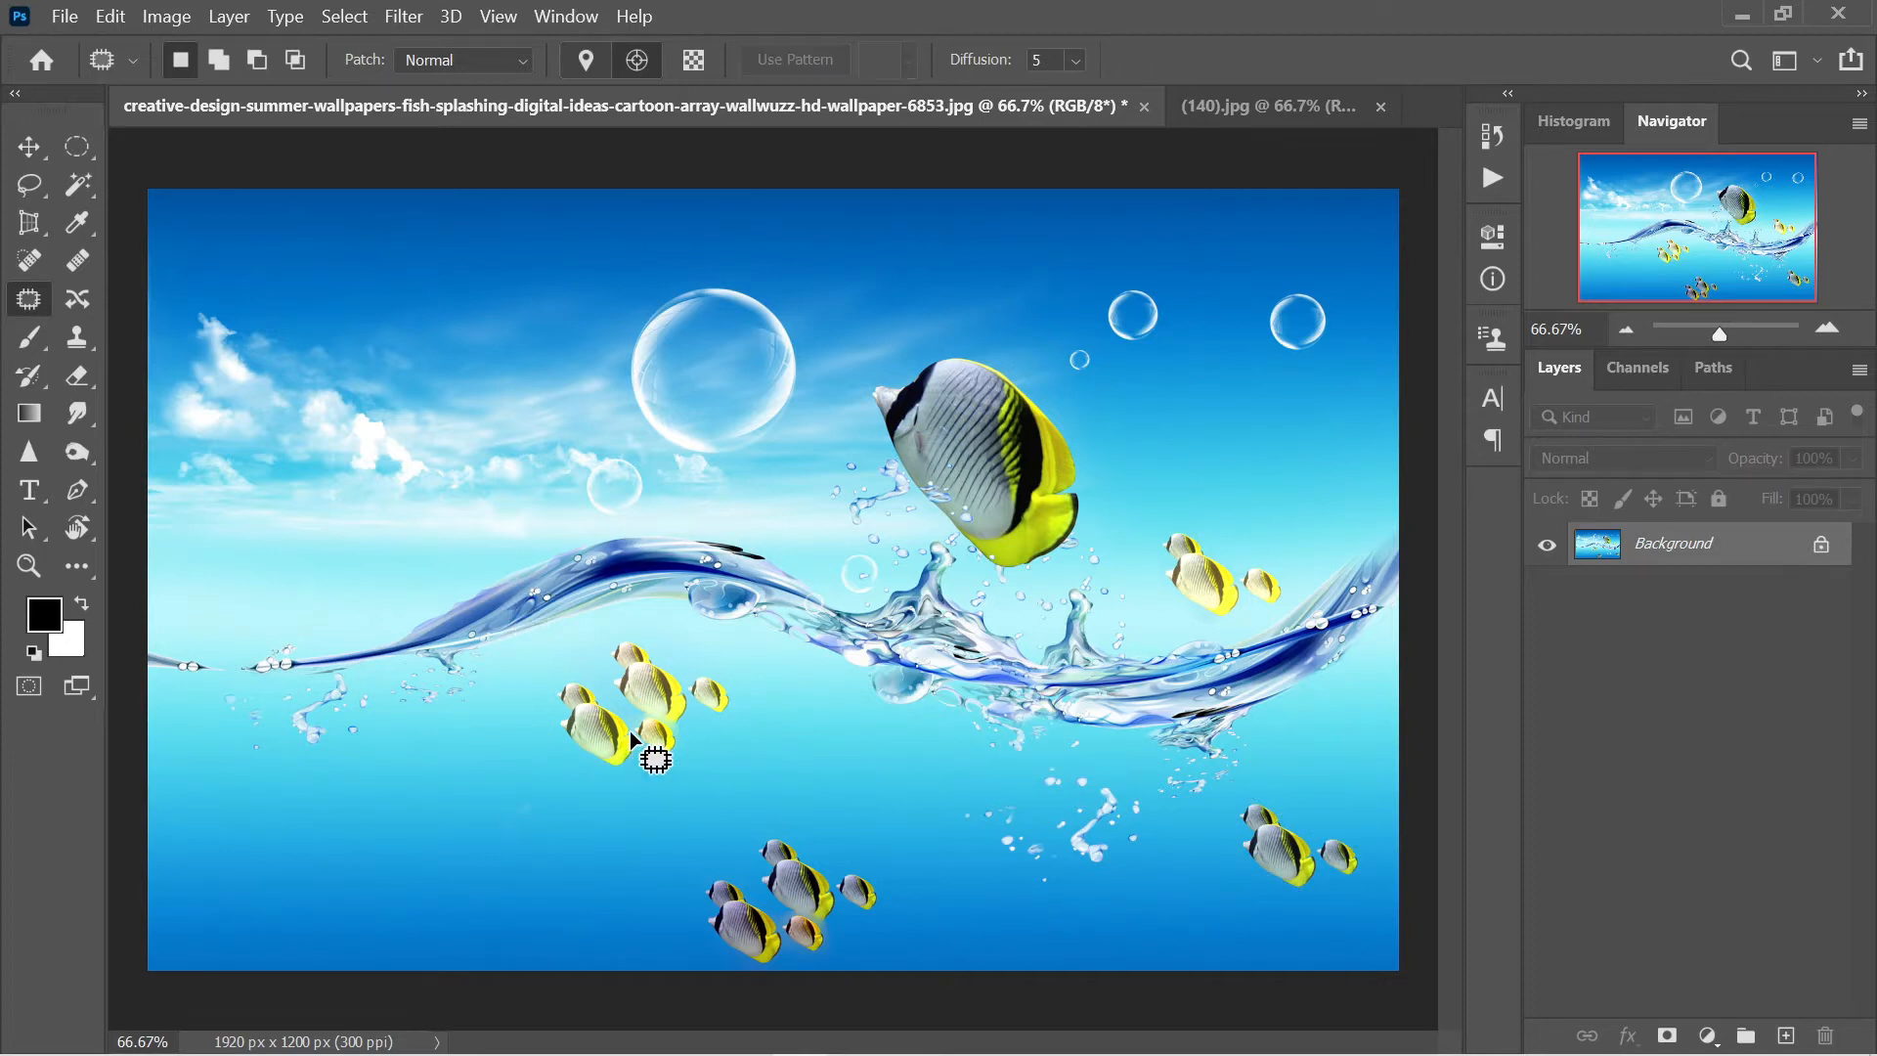
Step: Remove the fish cluster at the image's bottom centre by patching clean water from its left over it
mouse_move(411, 817)
mouse_down()
mouse_move(521, 796)
mouse_move(551, 864)
mouse_move(478, 929)
mouse_move(415, 889)
mouse_move(418, 811)
mouse_move(744, 884)
mouse_up()
key(ctrl+d)
mouse_move(582, 858)
mouse_down()
mouse_move(681, 875)
mouse_move(641, 949)
mouse_move(539, 904)
mouse_move(562, 855)
mouse_move(671, 885)
mouse_move(826, 899)
mouse_up()
key(ctrl+d)
mouse_move(565, 890)
mouse_down()
mouse_move(629, 876)
mouse_move(483, 911)
mouse_move(577, 946)
mouse_move(766, 924)
mouse_move(792, 940)
mouse_up()
key(ctrl+d)
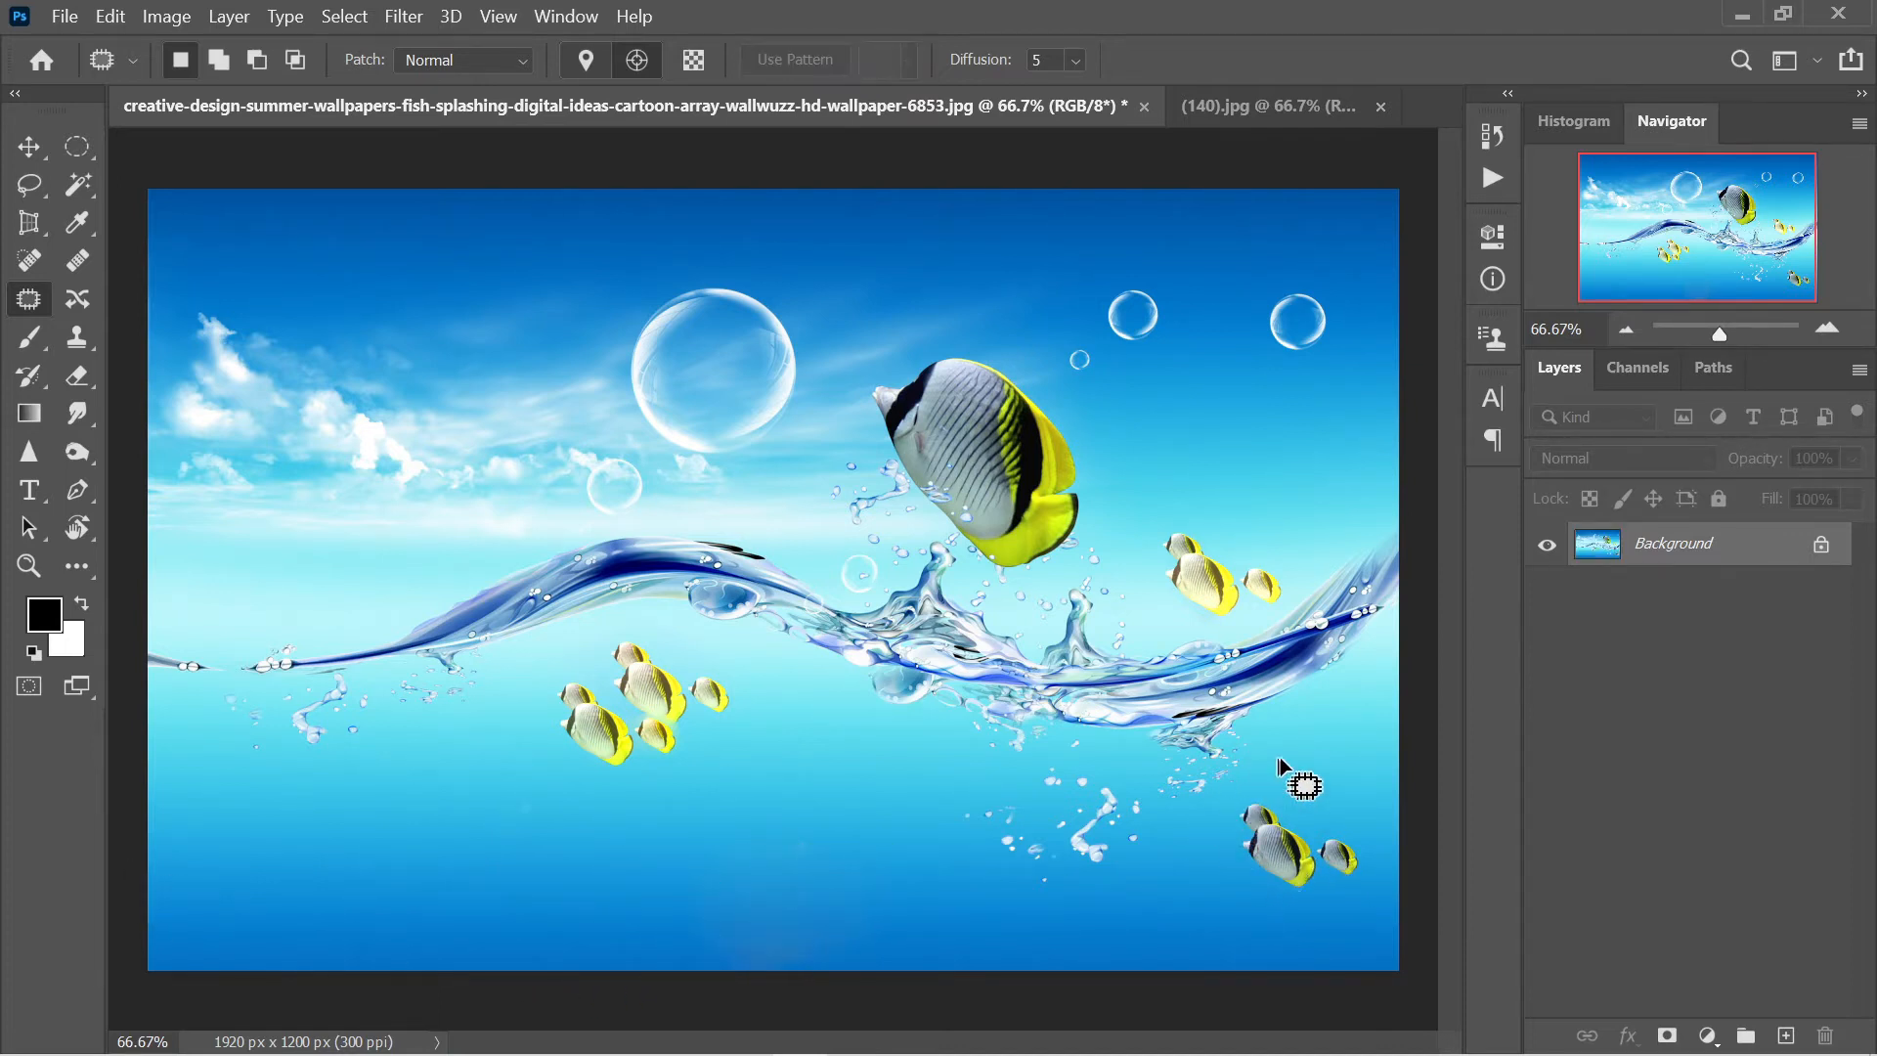
Step: Cover the three small fish in the image's lower-right corner with a patch of clean water and deselect
mouse_move(810, 915)
mouse_down()
mouse_move(826, 866)
mouse_move(620, 871)
mouse_move(788, 951)
mouse_move(838, 904)
mouse_up()
drag(720, 894, 1296, 853)
key(ctrl+d)
click(1531, 937)
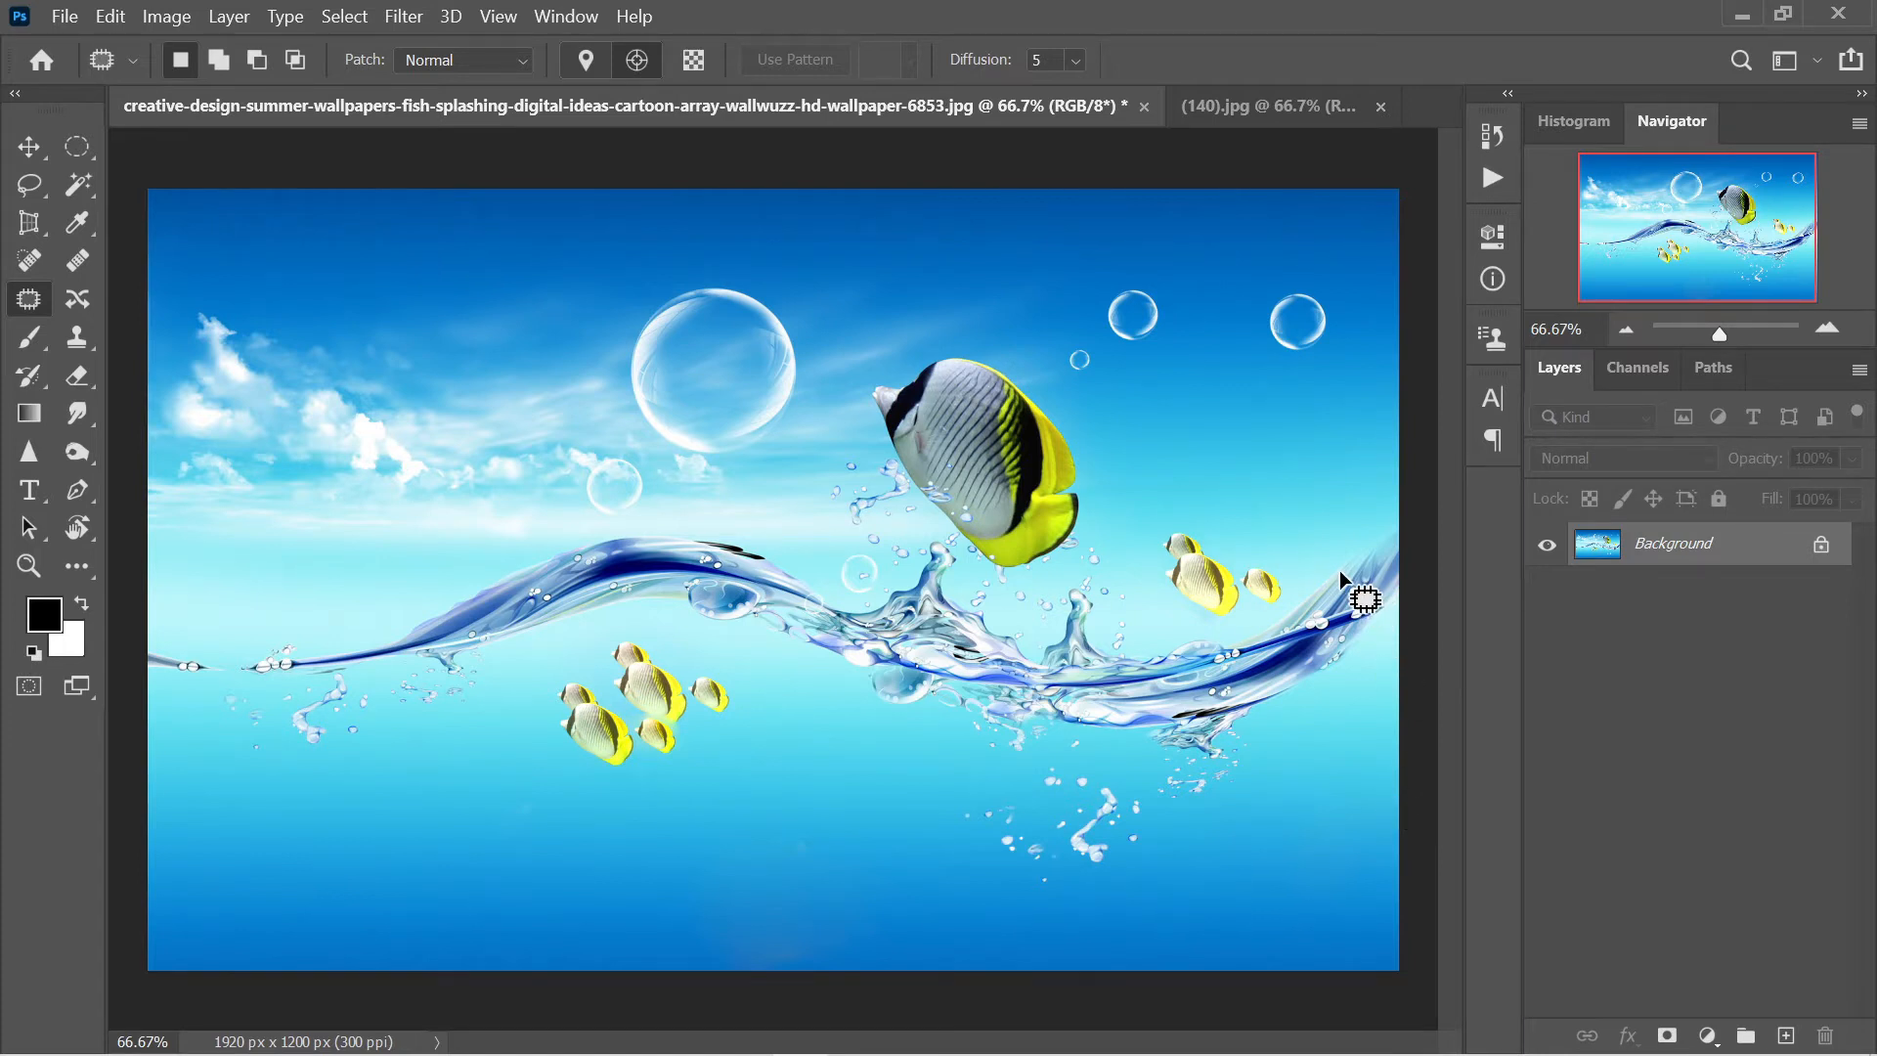
Step: Patch the three small fish beside the large fish's tail into the large bubble, and duplicate that bubble in the upper-left sky using Source patching
mouse_move(1294, 579)
mouse_down()
mouse_move(1192, 627)
mouse_move(1149, 557)
mouse_move(1192, 502)
mouse_move(1227, 543)
mouse_move(1295, 563)
mouse_move(1297, 589)
mouse_move(863, 444)
mouse_move(744, 379)
mouse_up()
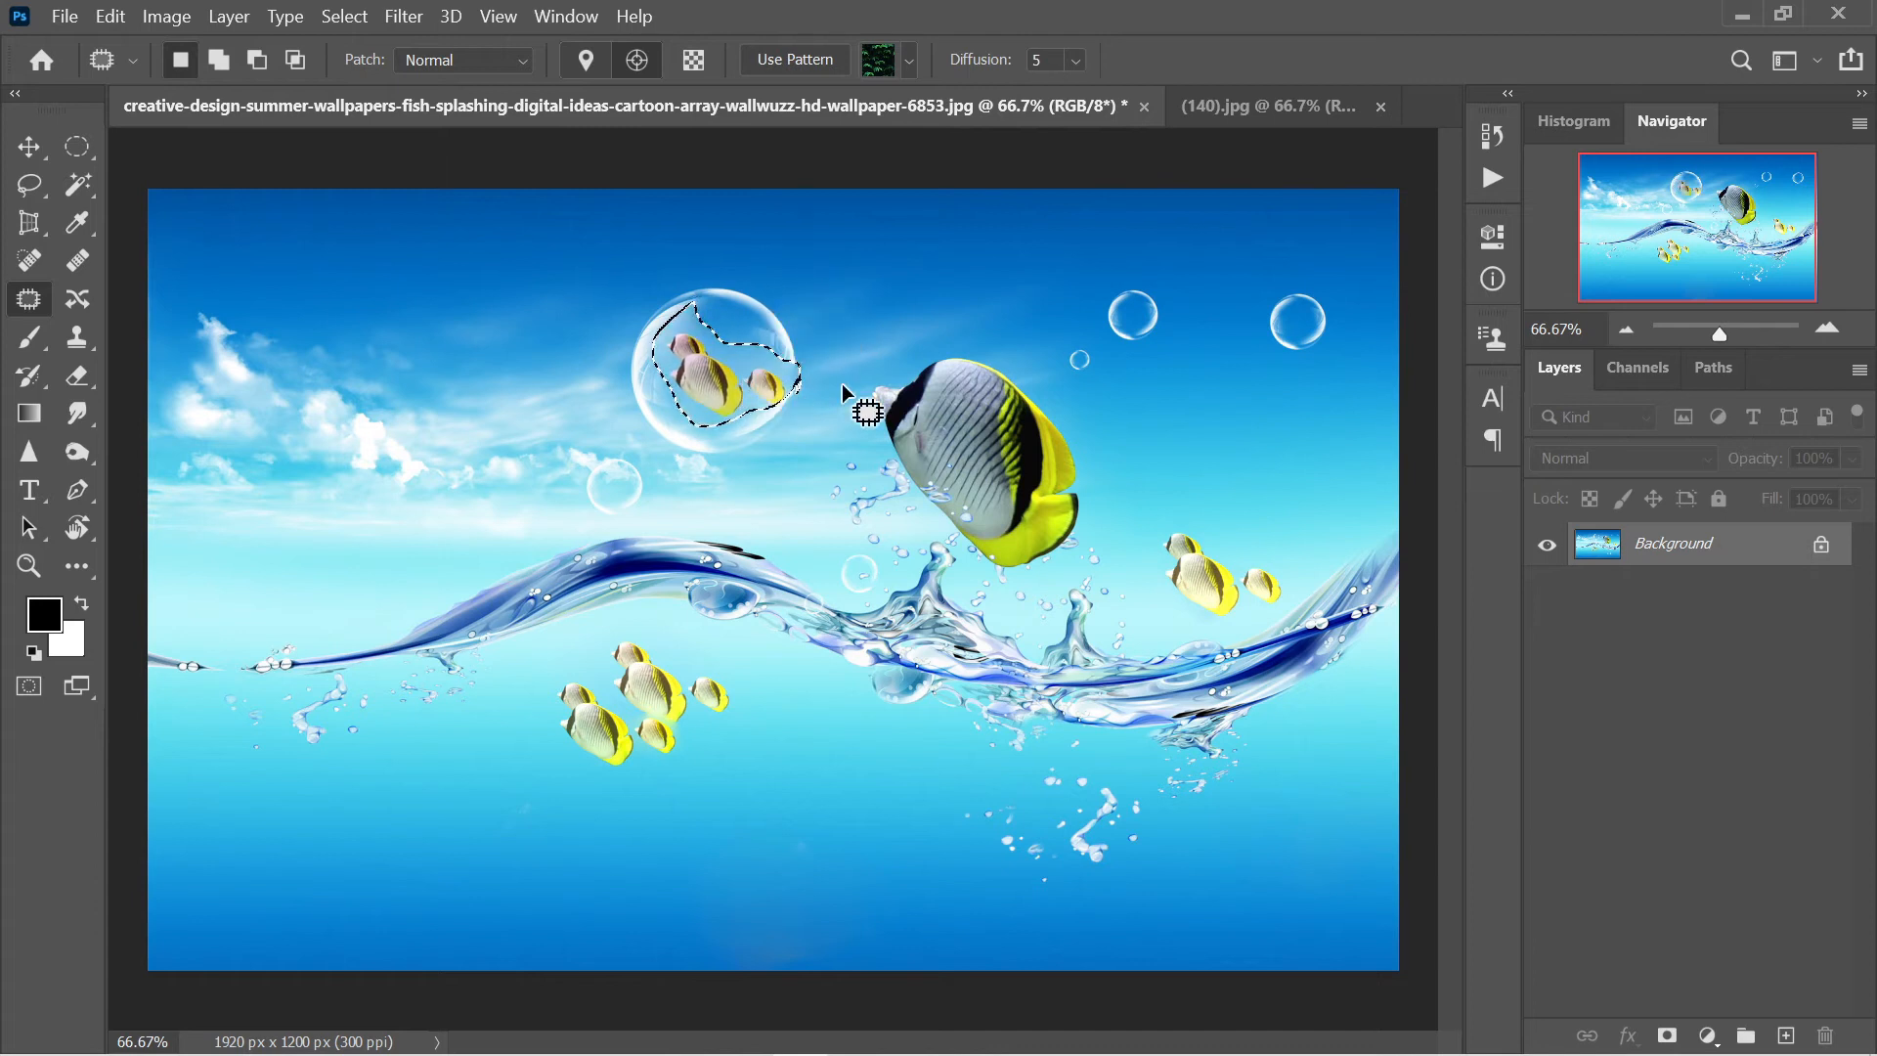
click(1161, 364)
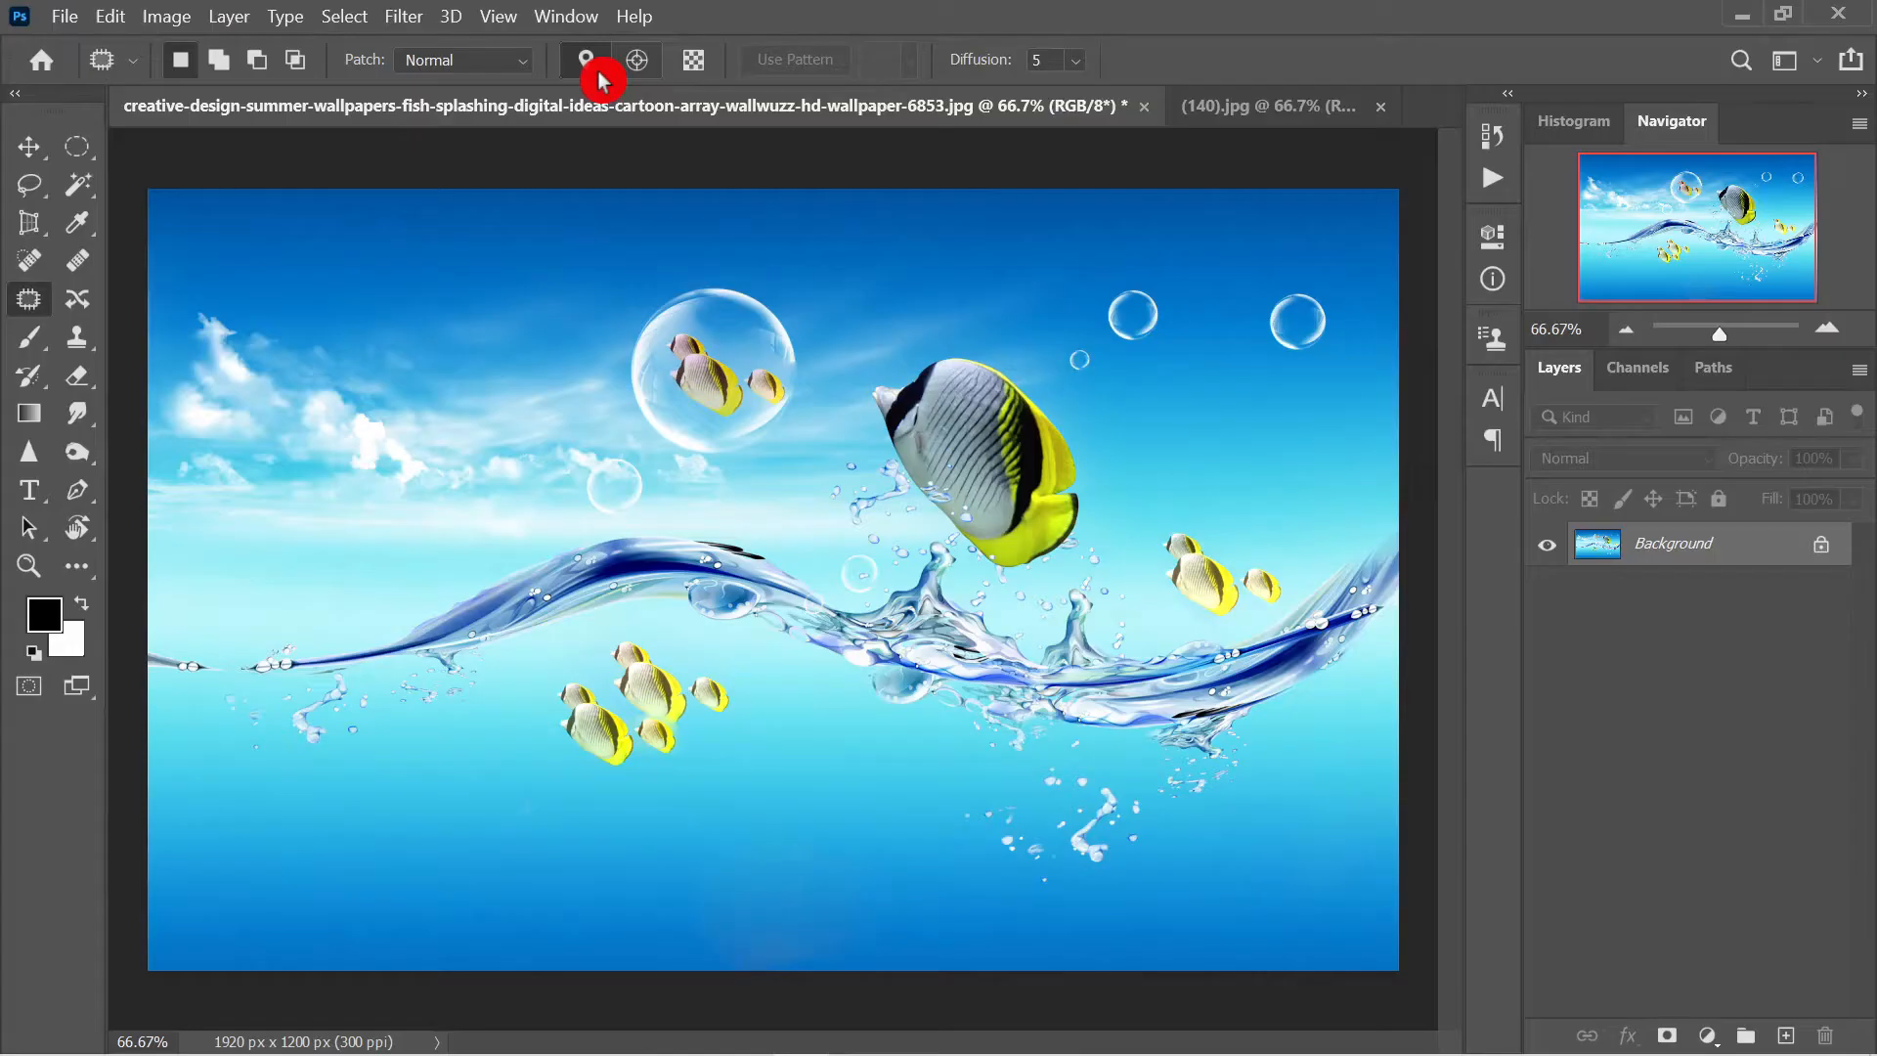
mouse_move(517, 278)
mouse_down()
mouse_move(450, 336)
mouse_move(318, 329)
mouse_move(308, 259)
mouse_move(357, 223)
mouse_move(452, 217)
mouse_move(520, 249)
mouse_move(530, 285)
mouse_up()
mouse_move(381, 284)
mouse_down()
mouse_move(426, 403)
mouse_move(551, 413)
mouse_move(696, 360)
mouse_move(670, 358)
mouse_up()
click(384, 417)
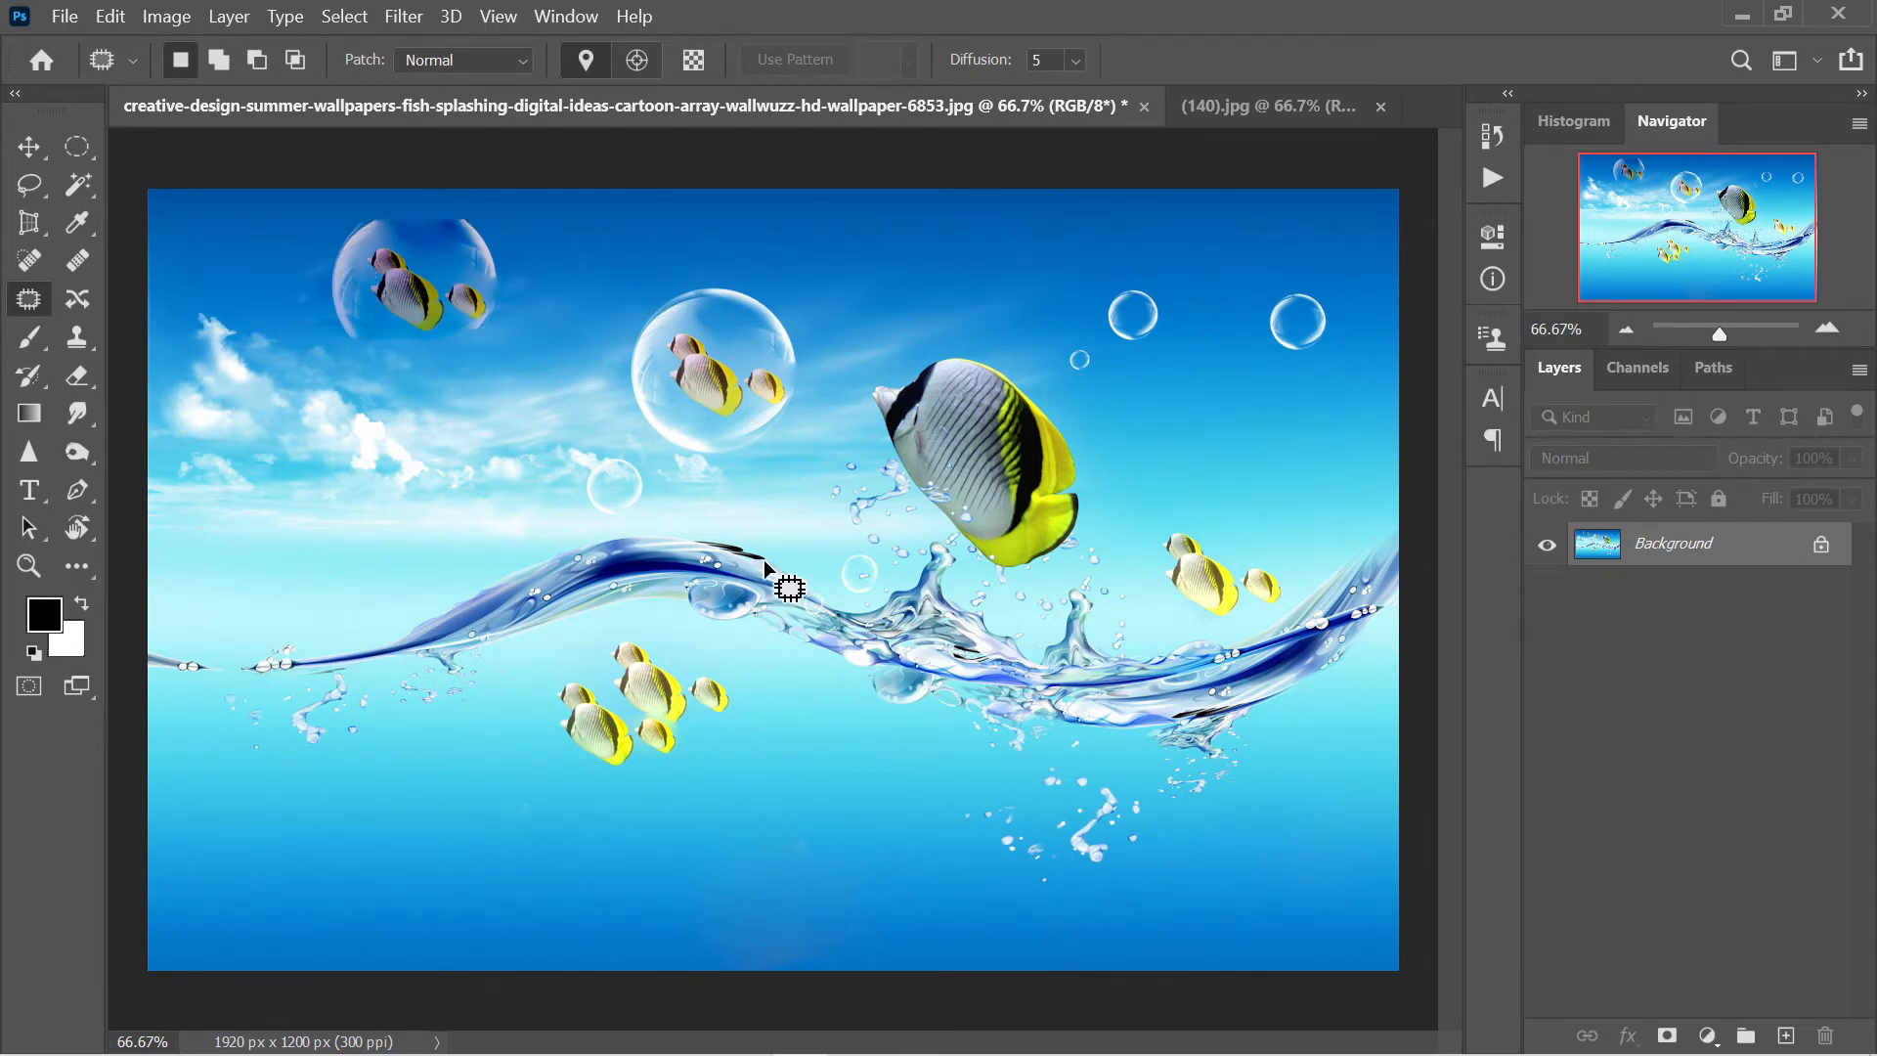
click(597, 78)
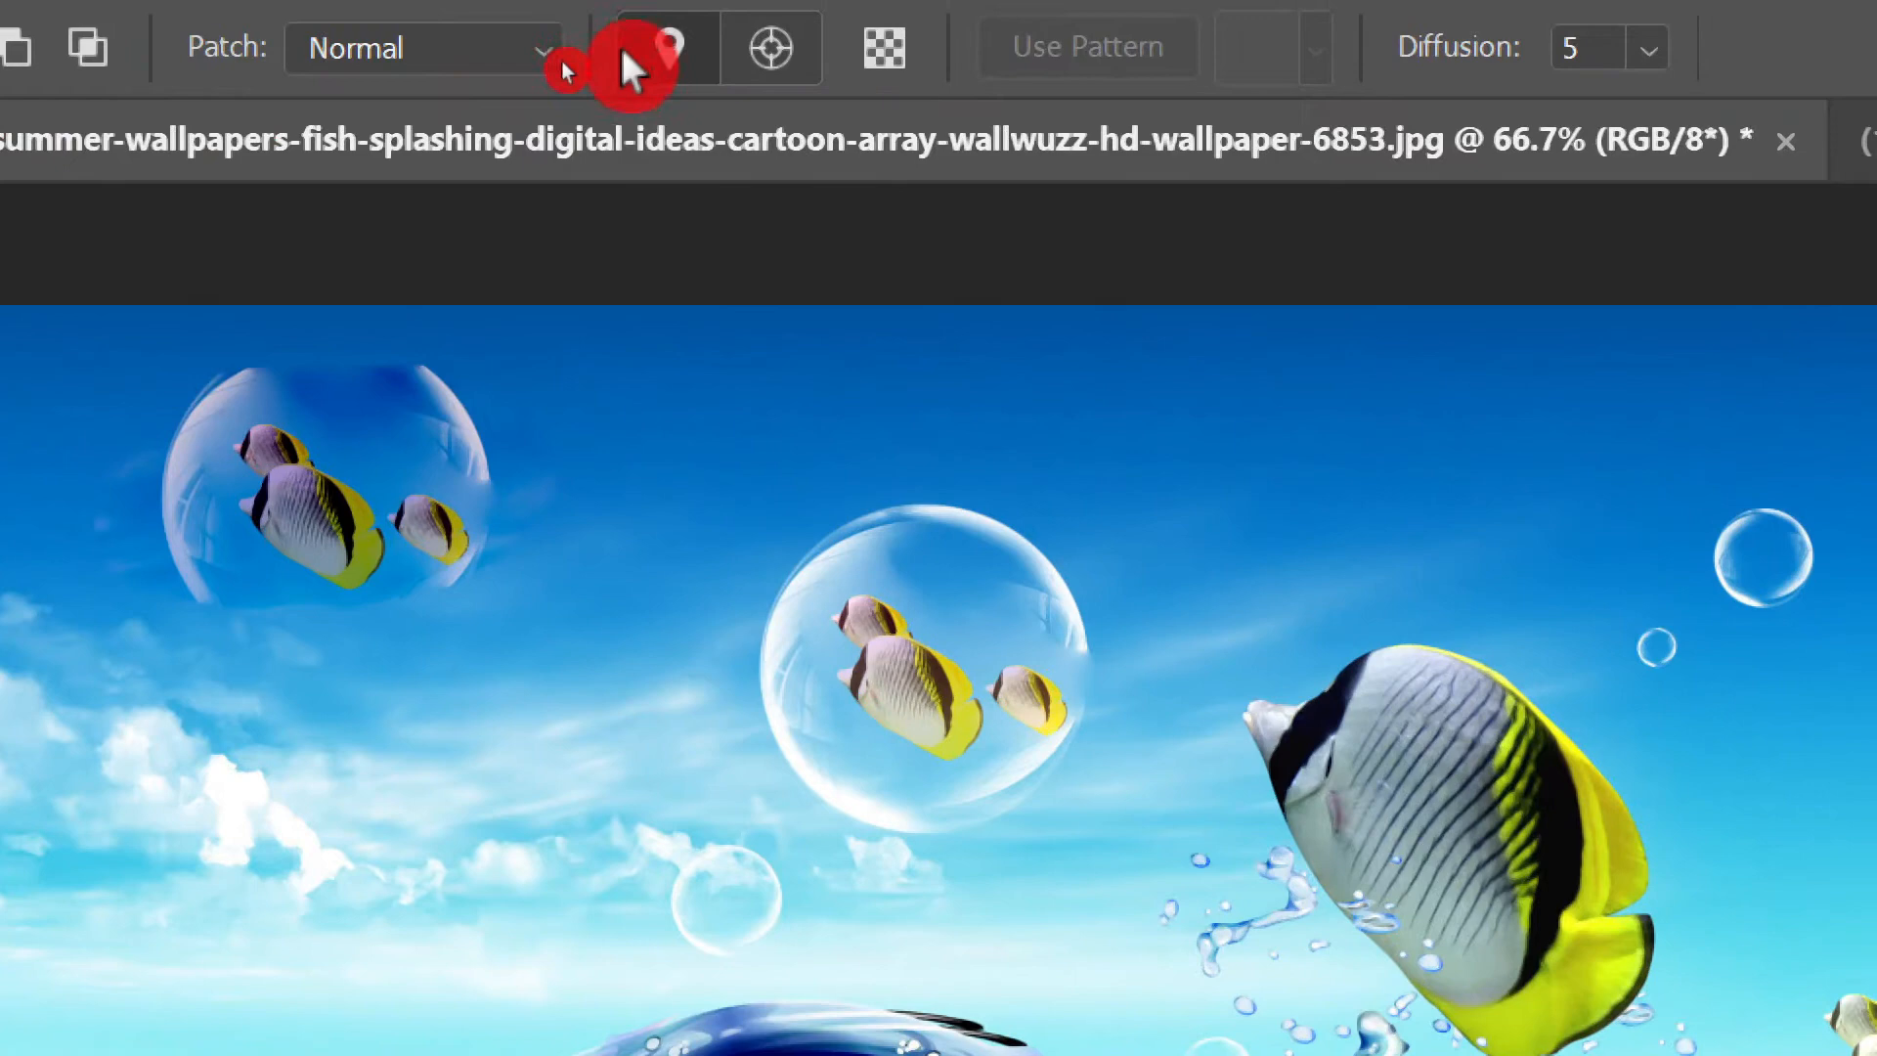
click(553, 59)
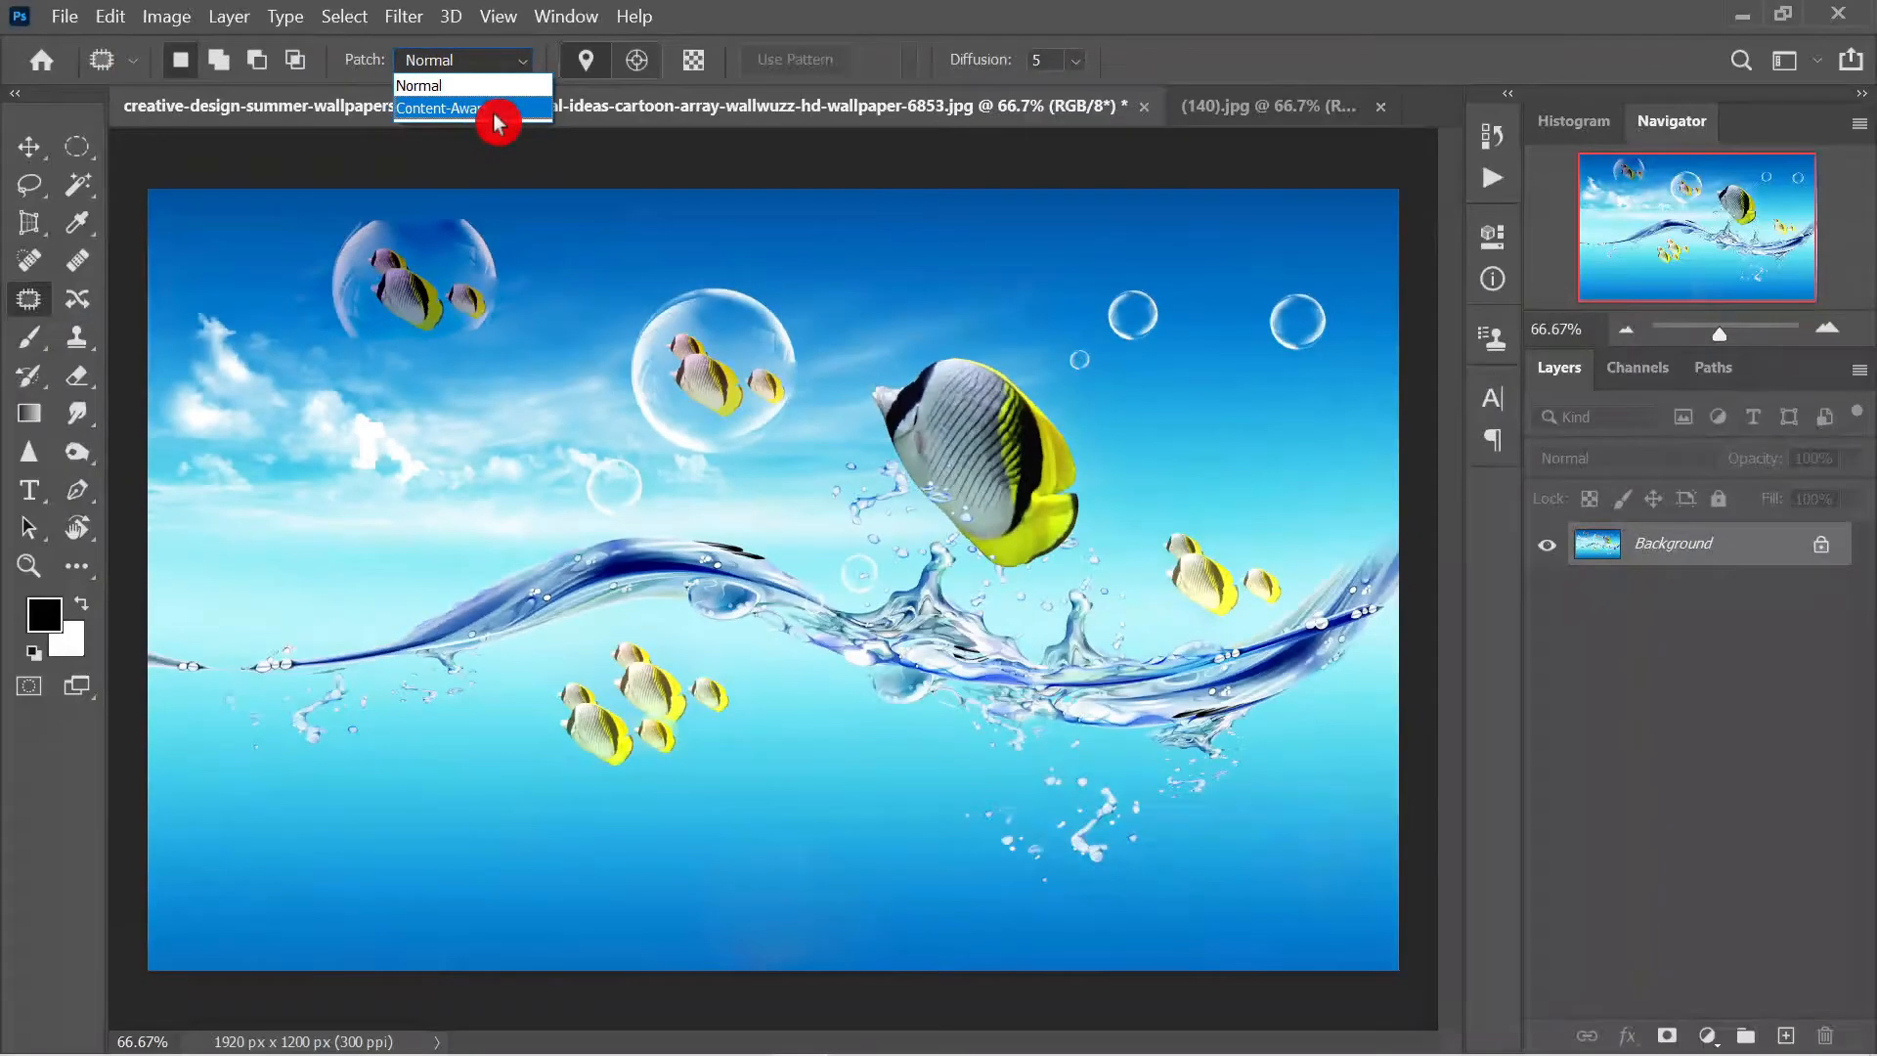
click(211, 319)
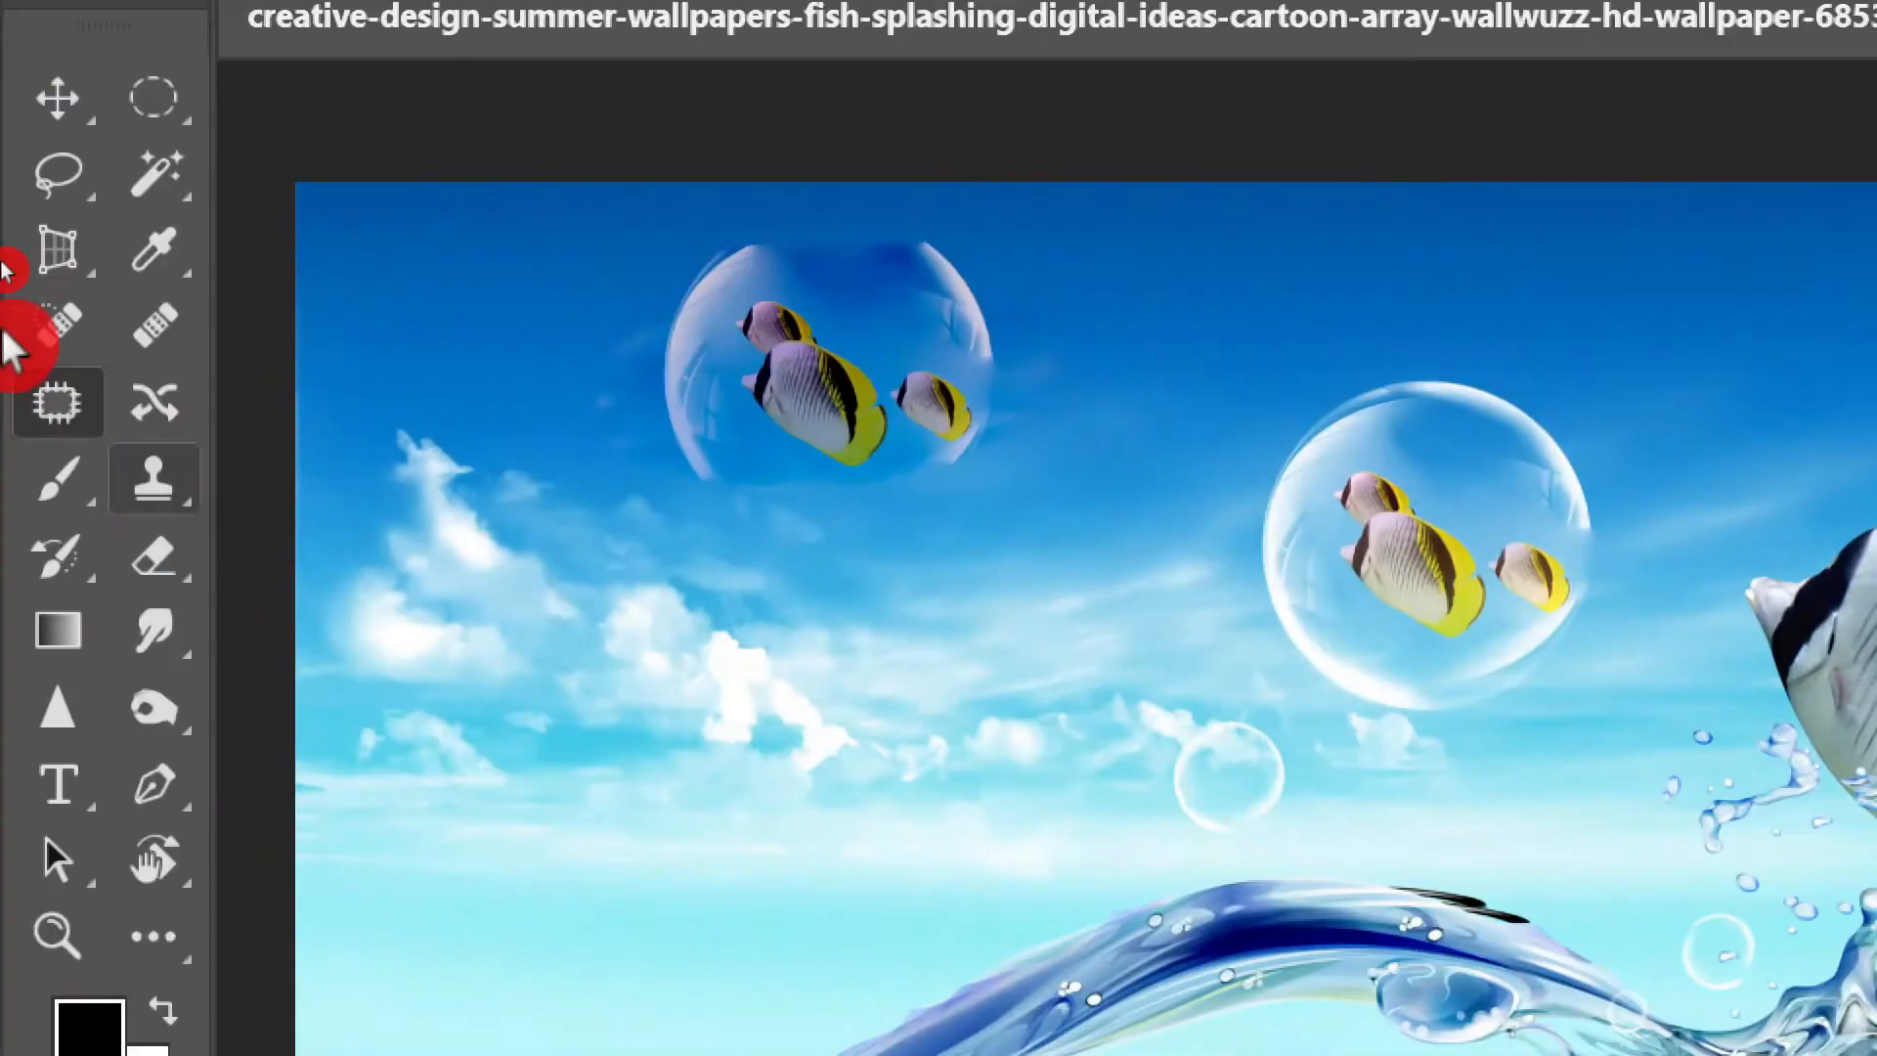
Step: Outline the large bubble containing the fish with the Content-Aware Move tool and move it slightly to the left in Move mode
click(151, 403)
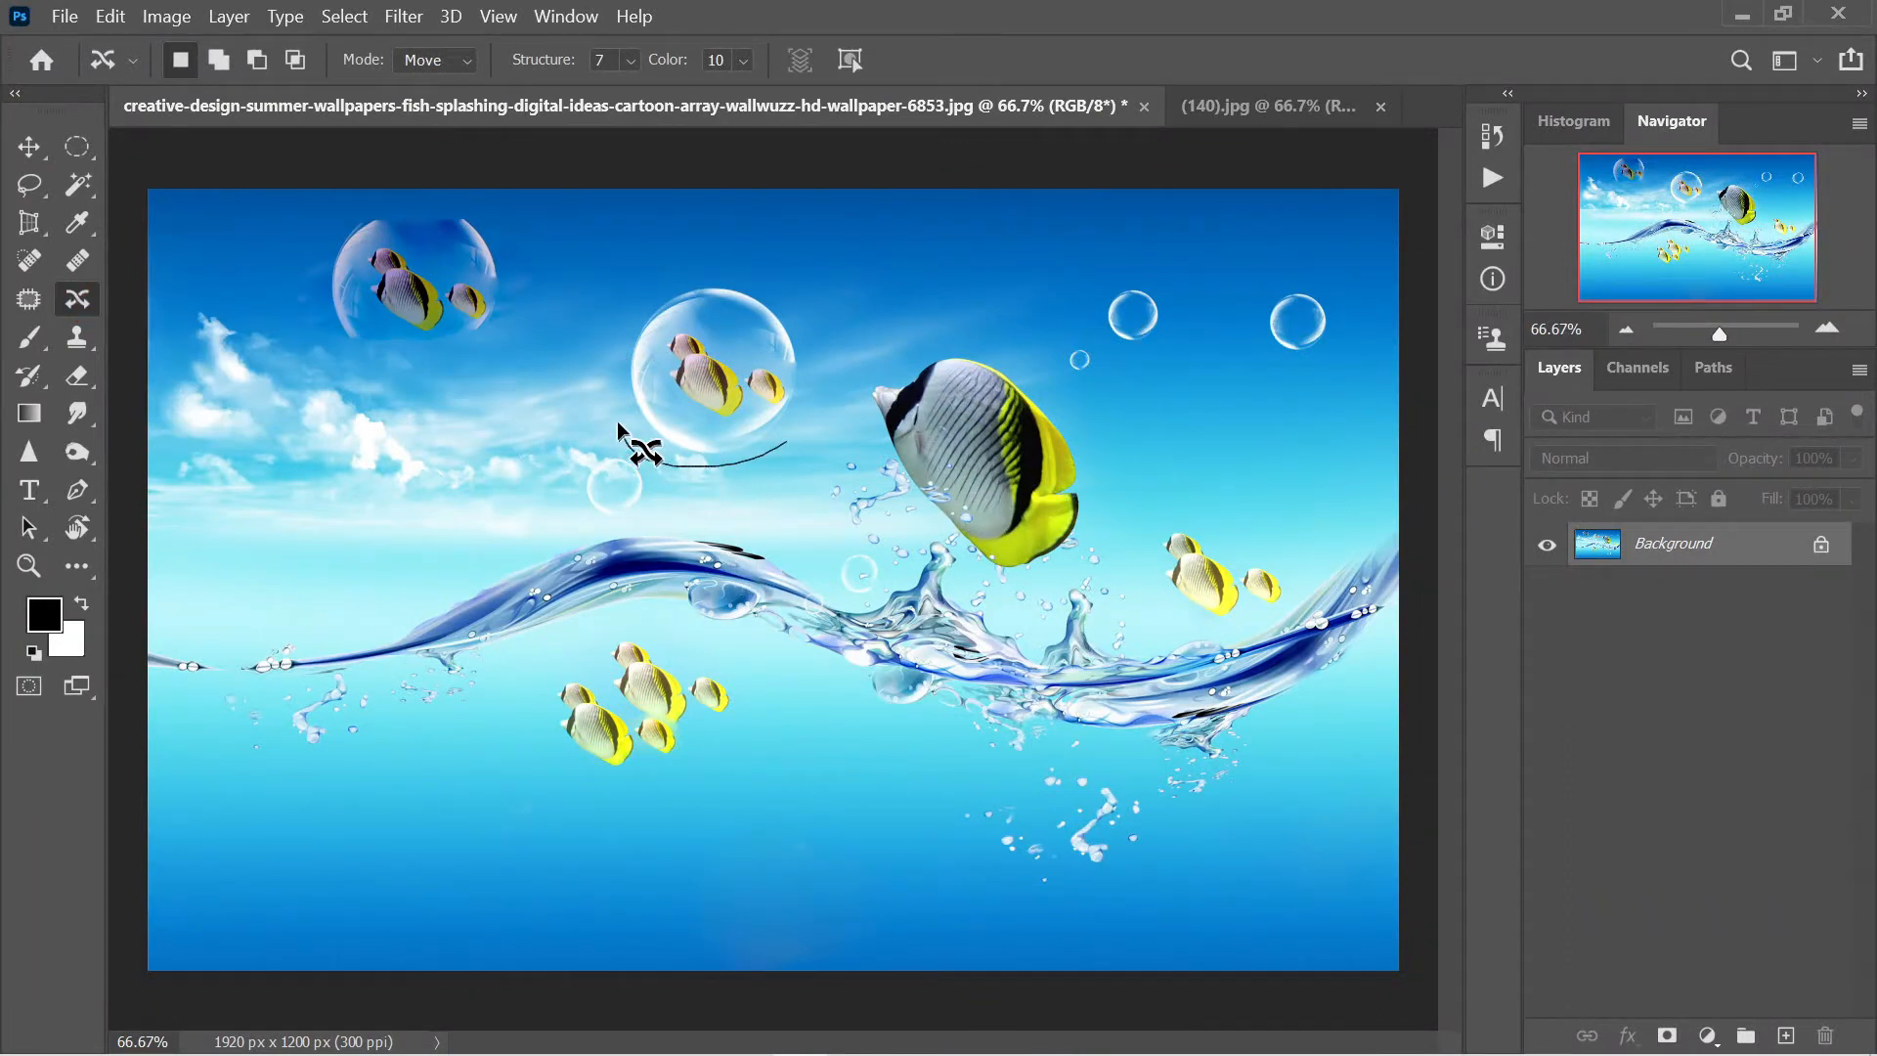
mouse_move(779, 261)
mouse_down()
mouse_move(838, 361)
mouse_move(809, 452)
mouse_move(761, 464)
mouse_up()
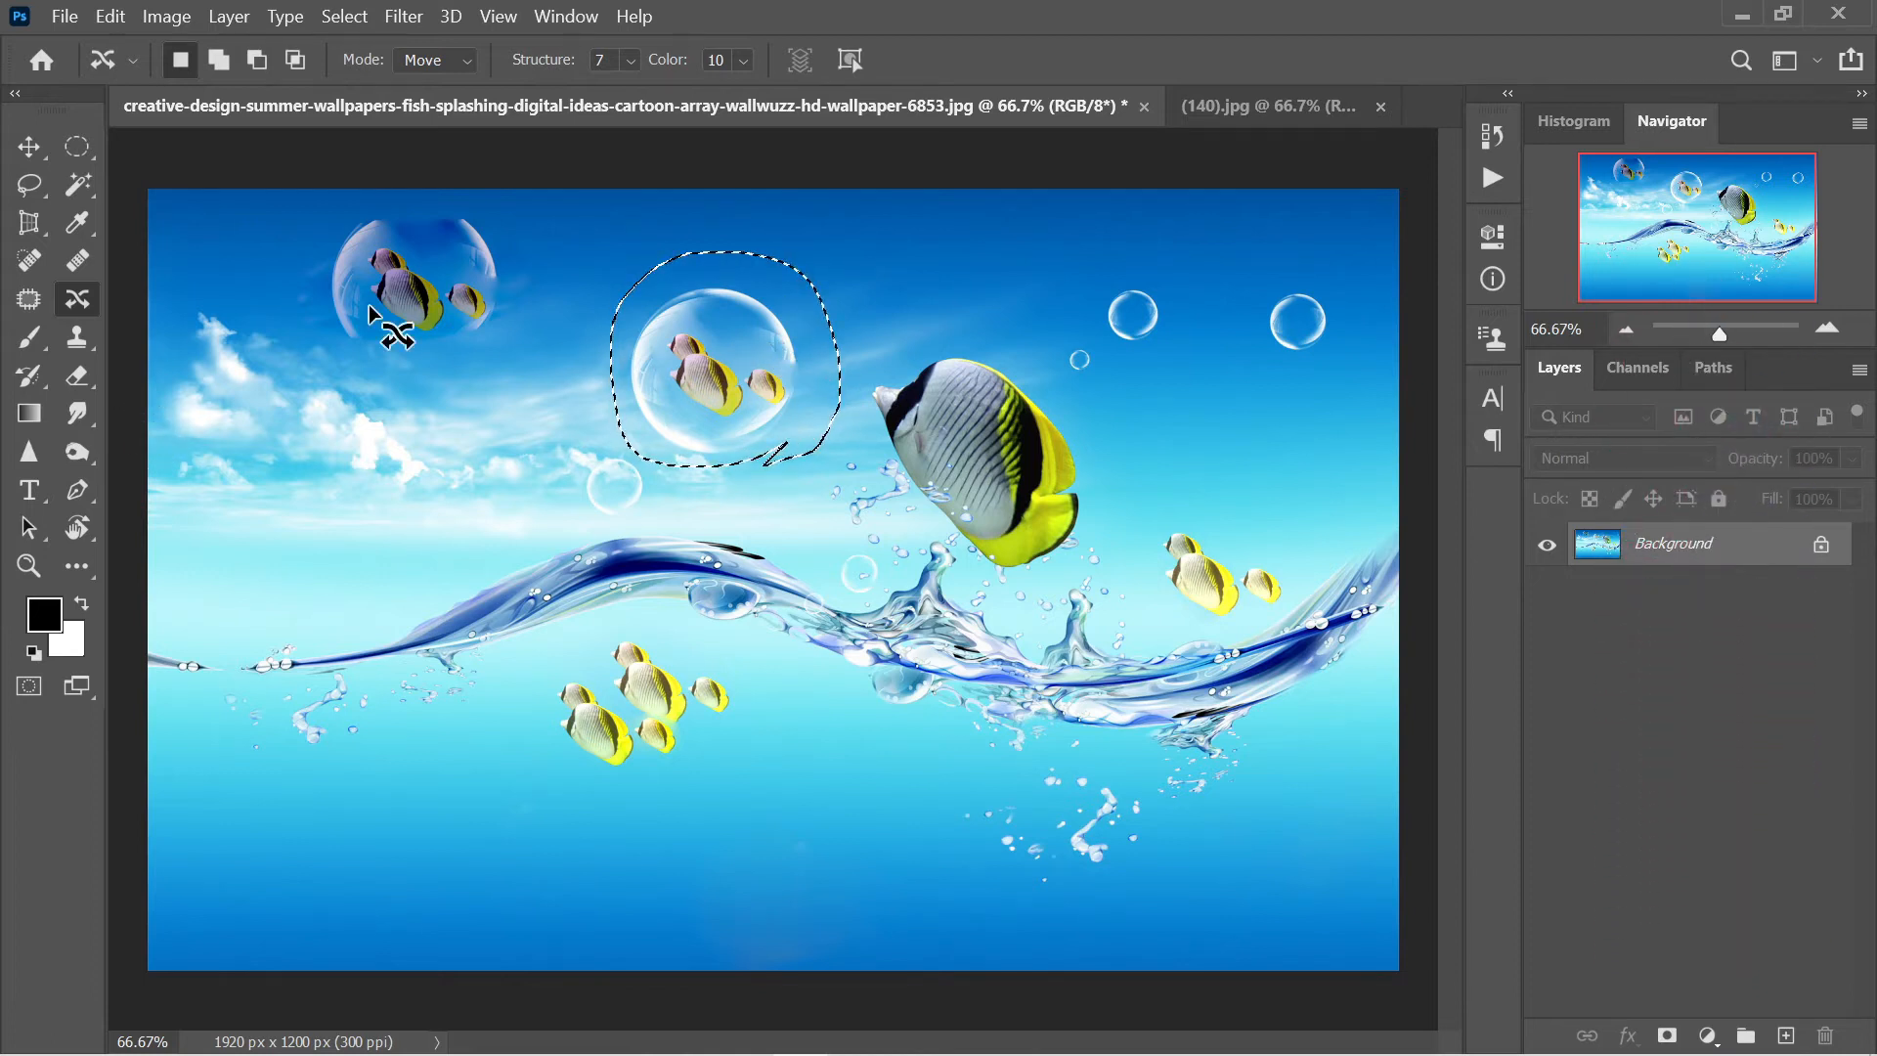
mouse_move(691, 357)
mouse_down()
mouse_move(335, 462)
mouse_move(706, 373)
mouse_move(689, 367)
mouse_up()
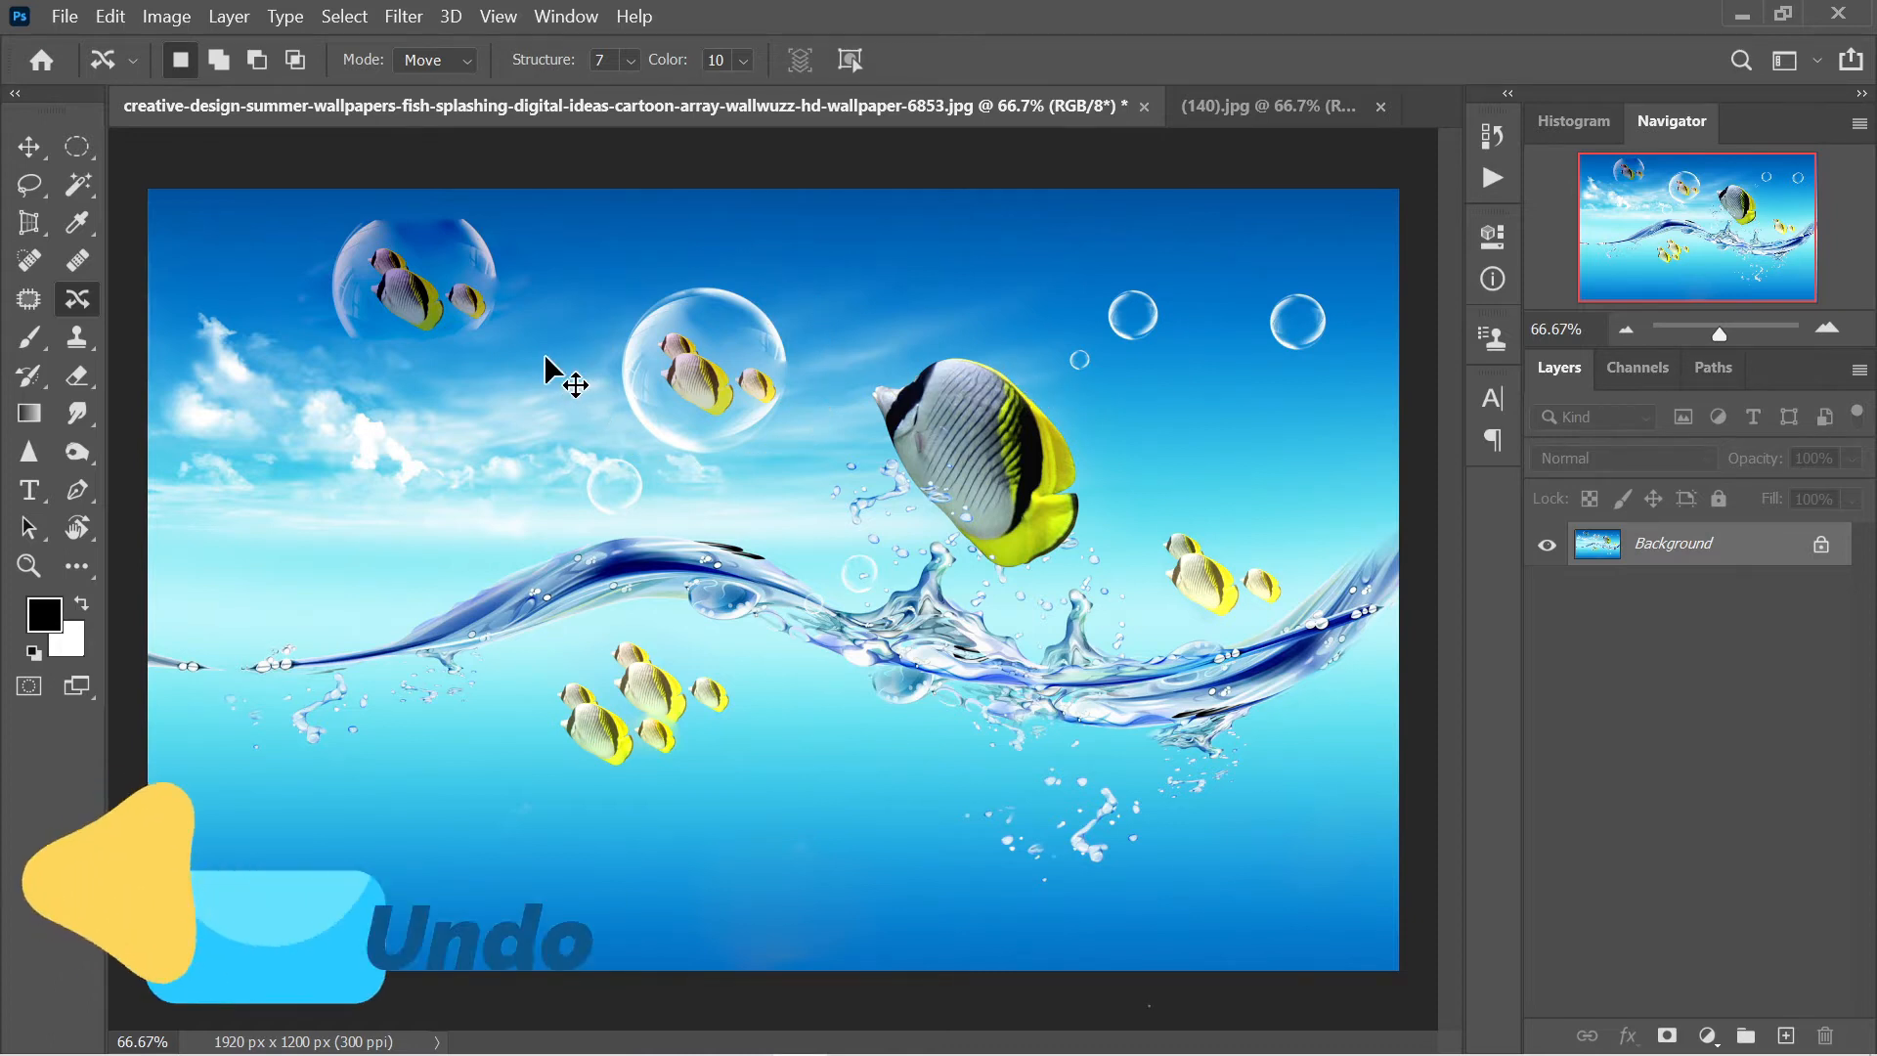
Step: Undo the bubble move and all the fish and water patches, back to the original image
key(ctrl+z)
key(ctrl+z)
key(ctrl+z)
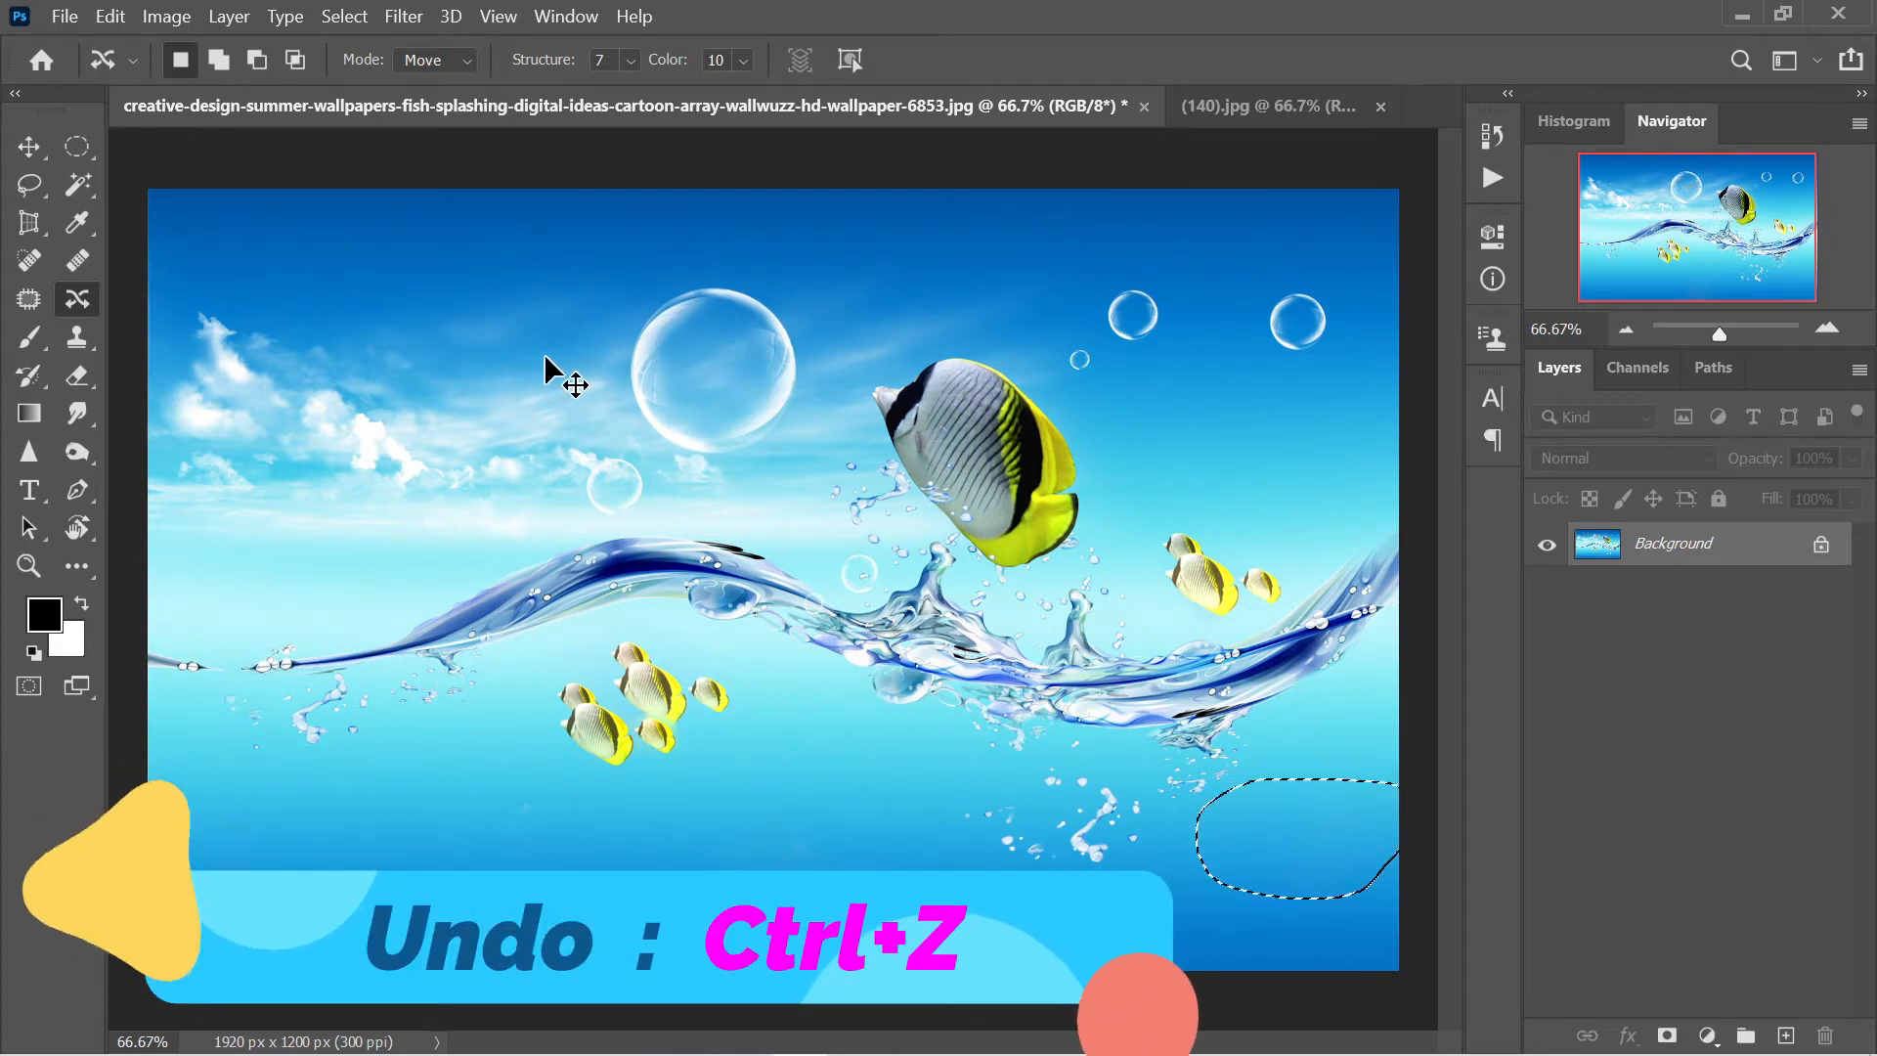
key(ctrl+z)
key(ctrl+z)
key(ctrl+z)
key(ctrl+z)
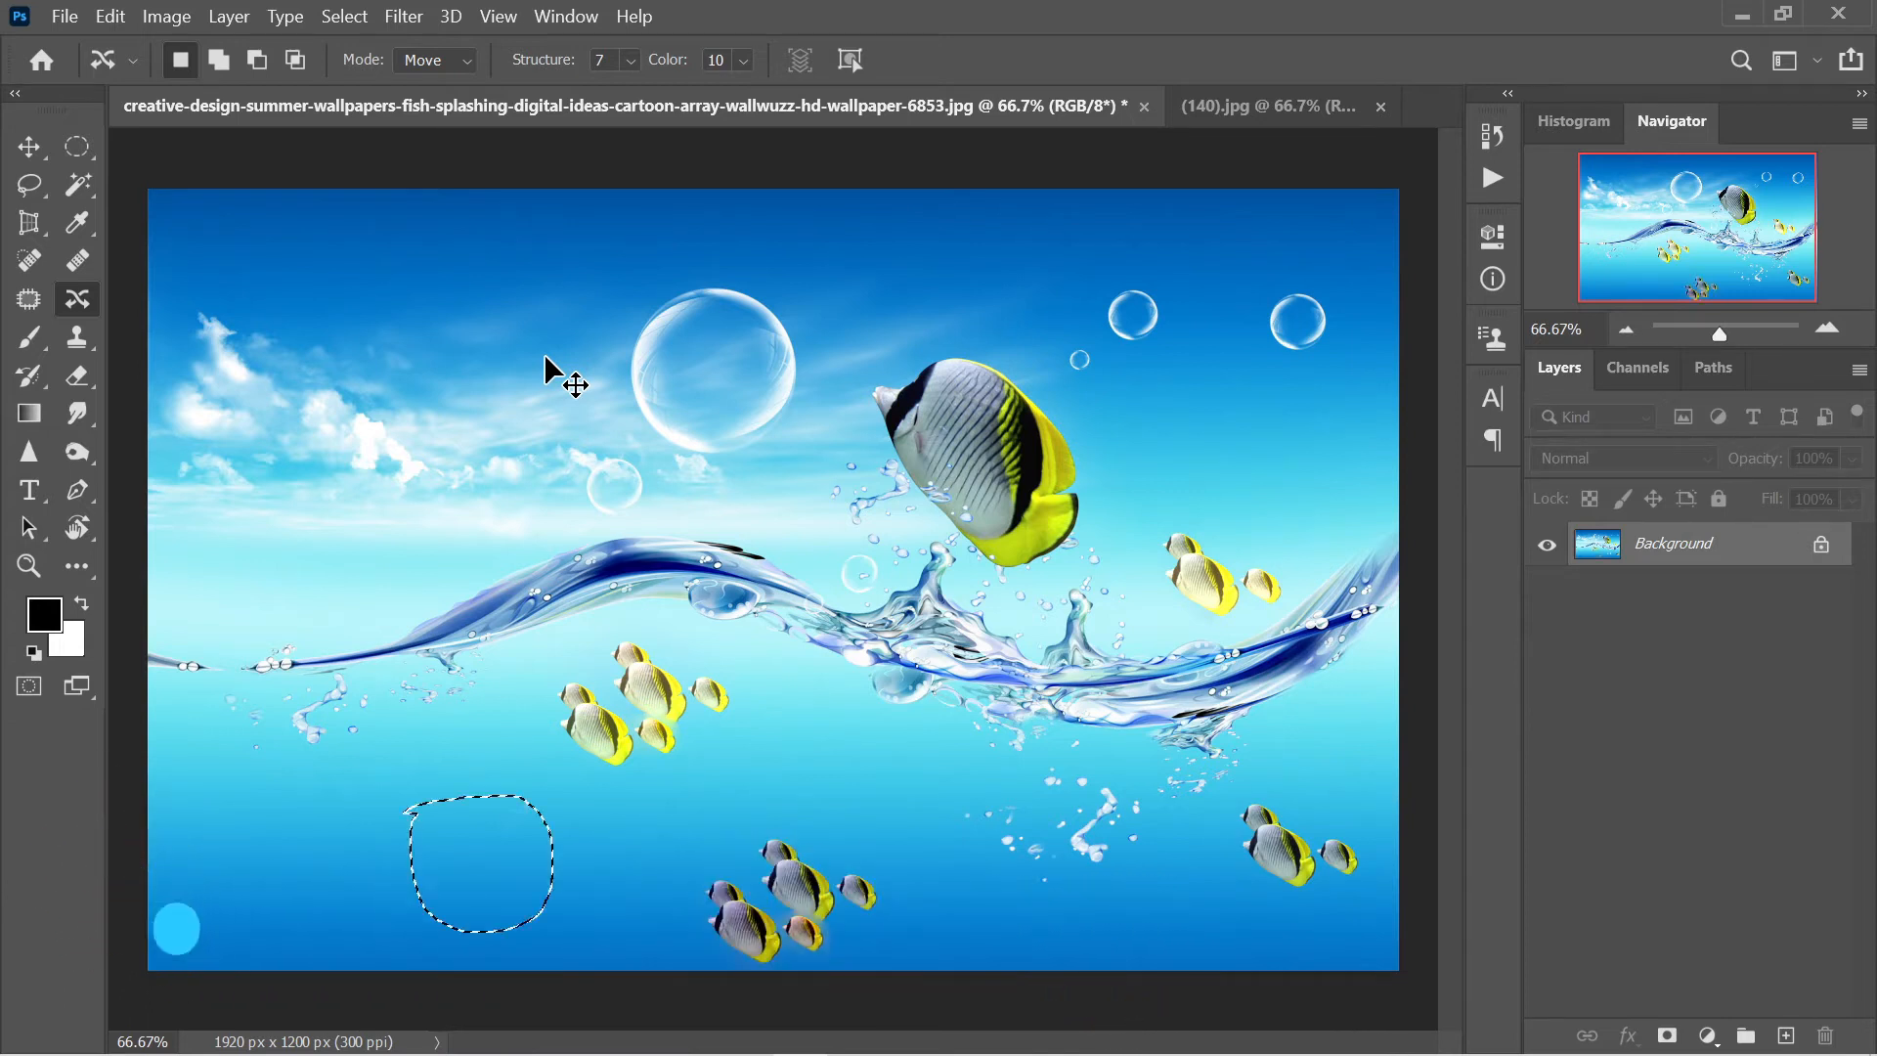
key(ctrl+z)
key(ctrl+z)
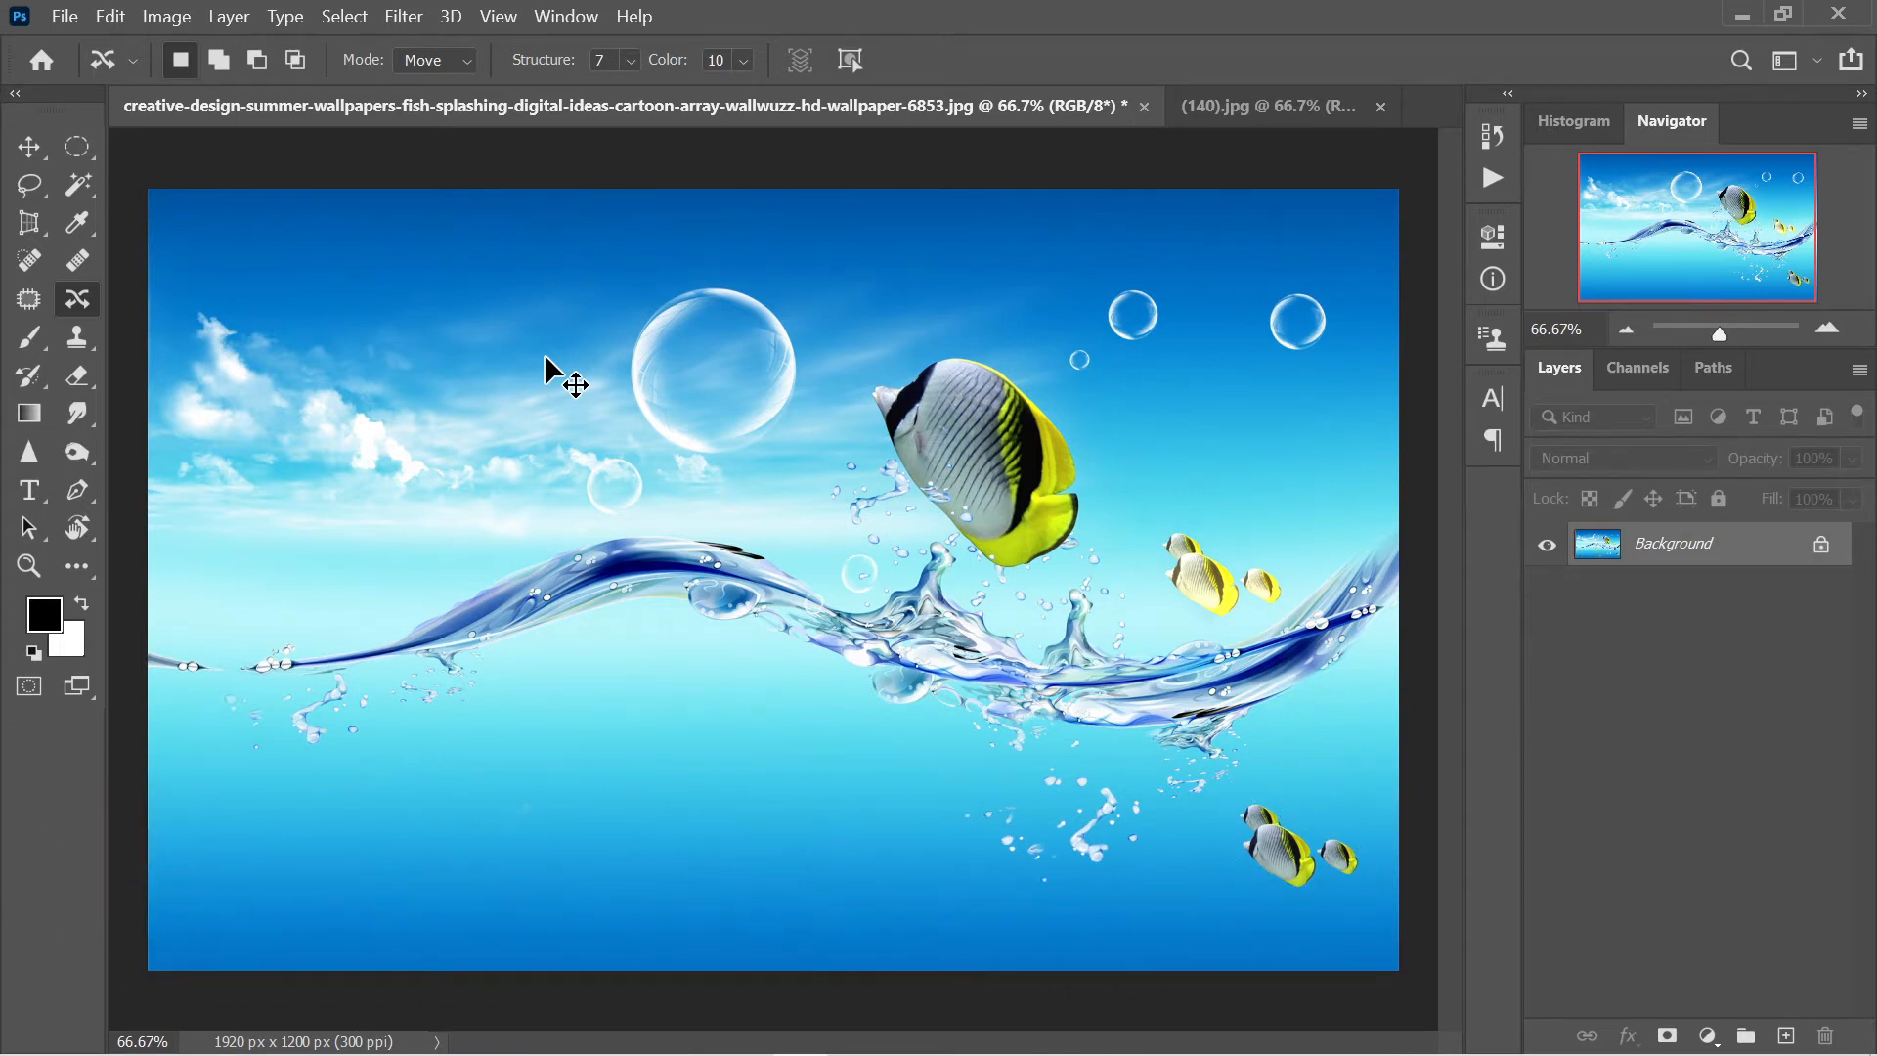
key(ctrl+z)
key(ctrl+z)
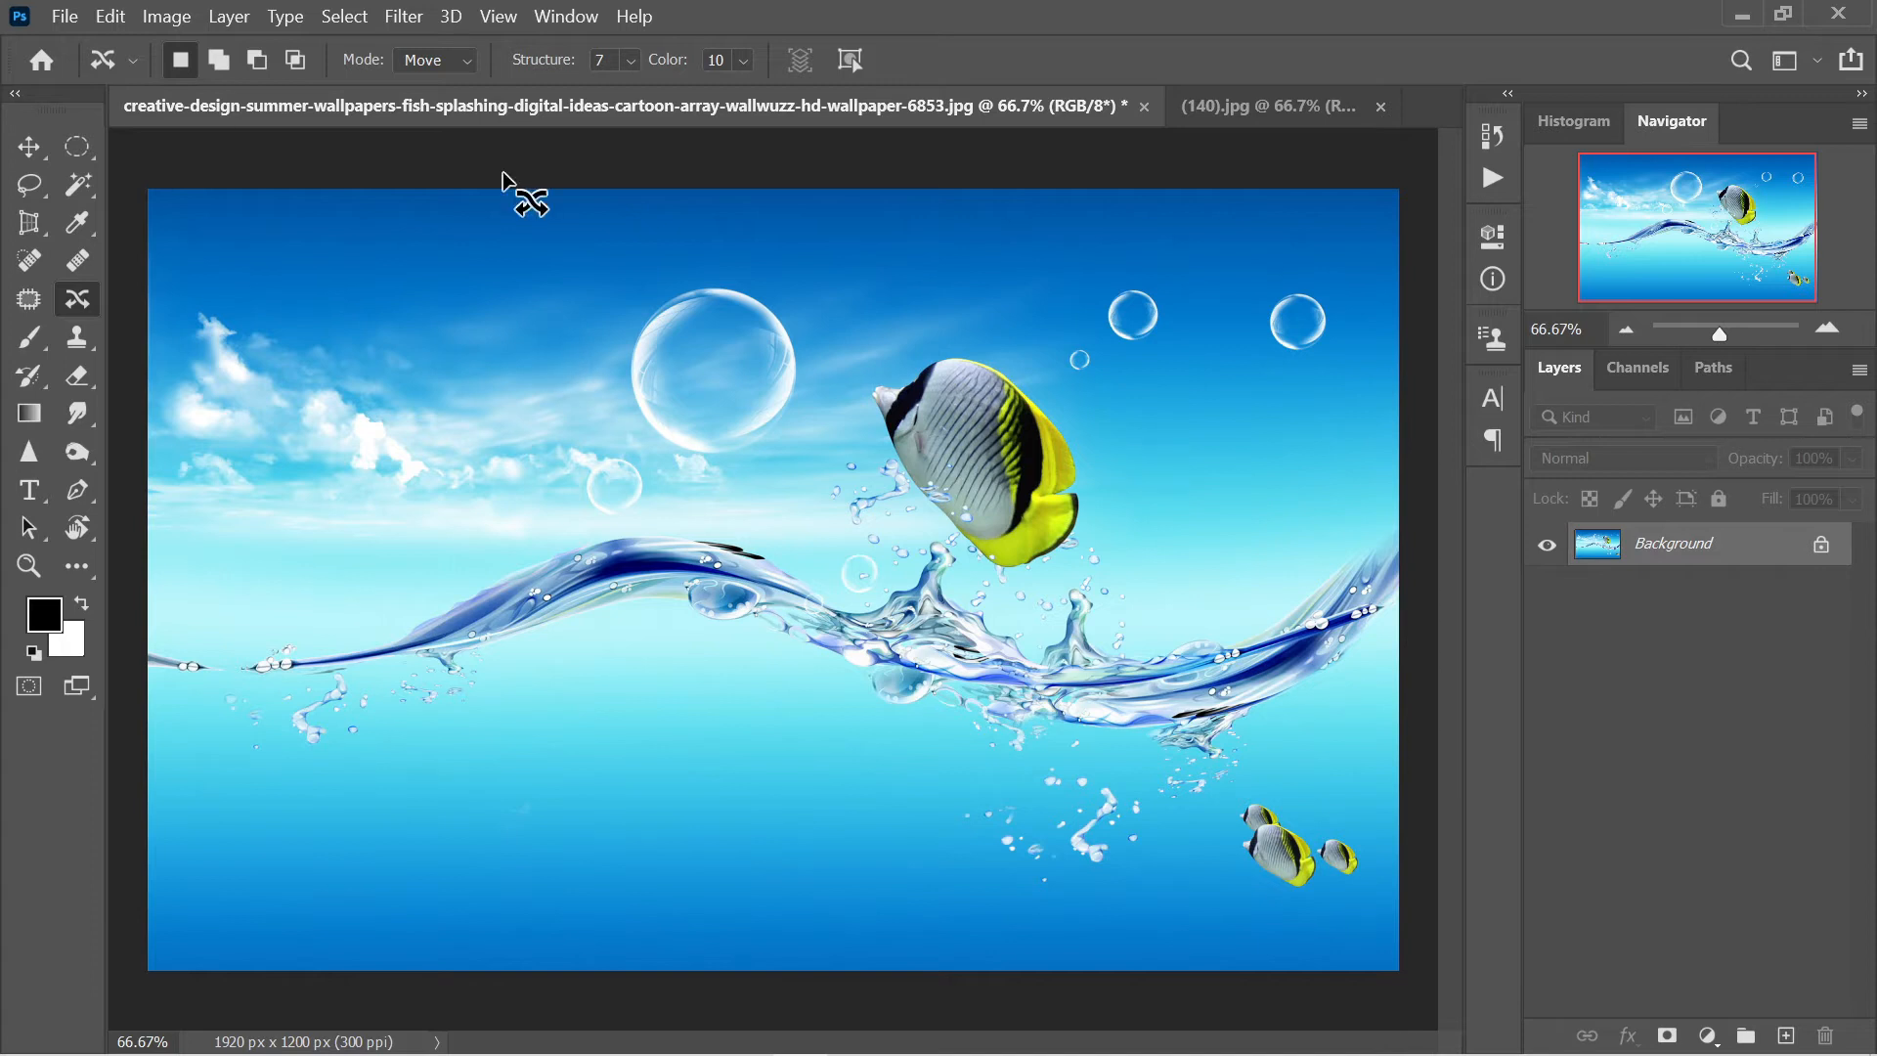
Step: Examine the Content-Aware Move tool's mode choices and its Structure and Color adjustment settings
click(81, 306)
click(437, 62)
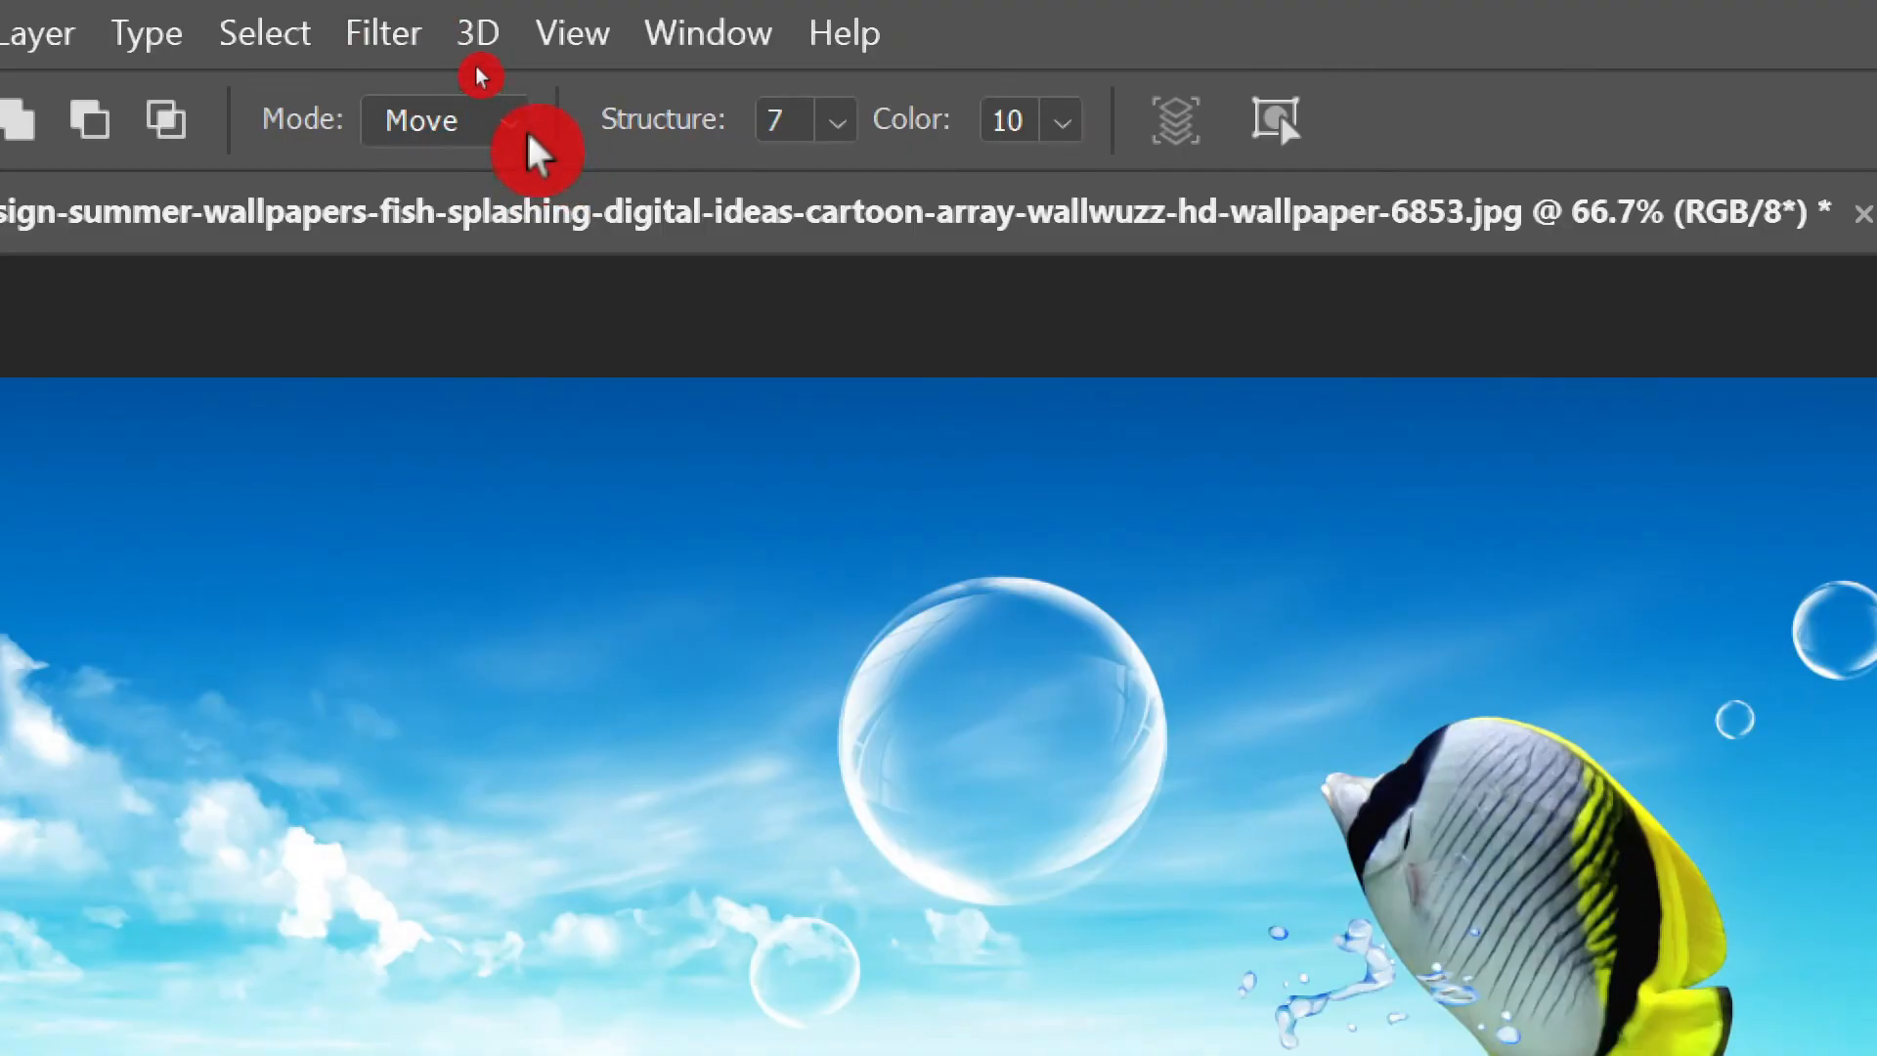
click(493, 49)
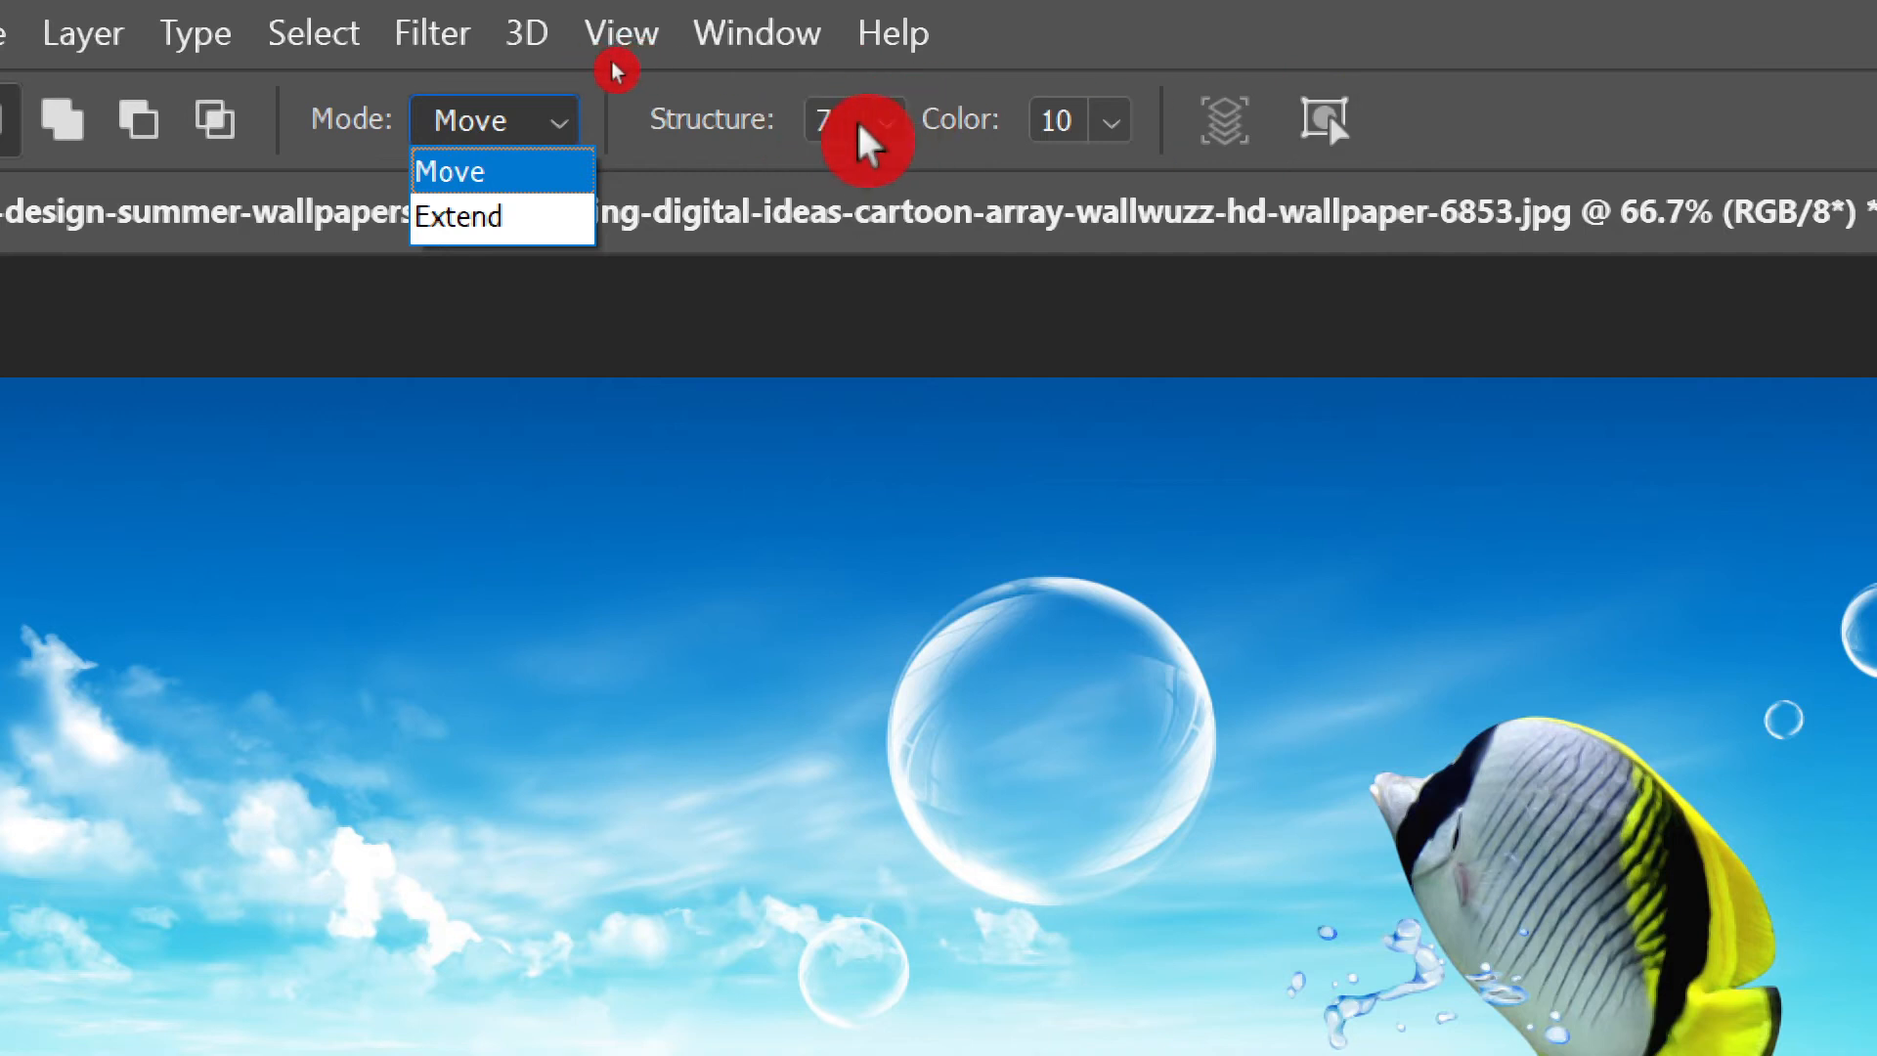
click(878, 125)
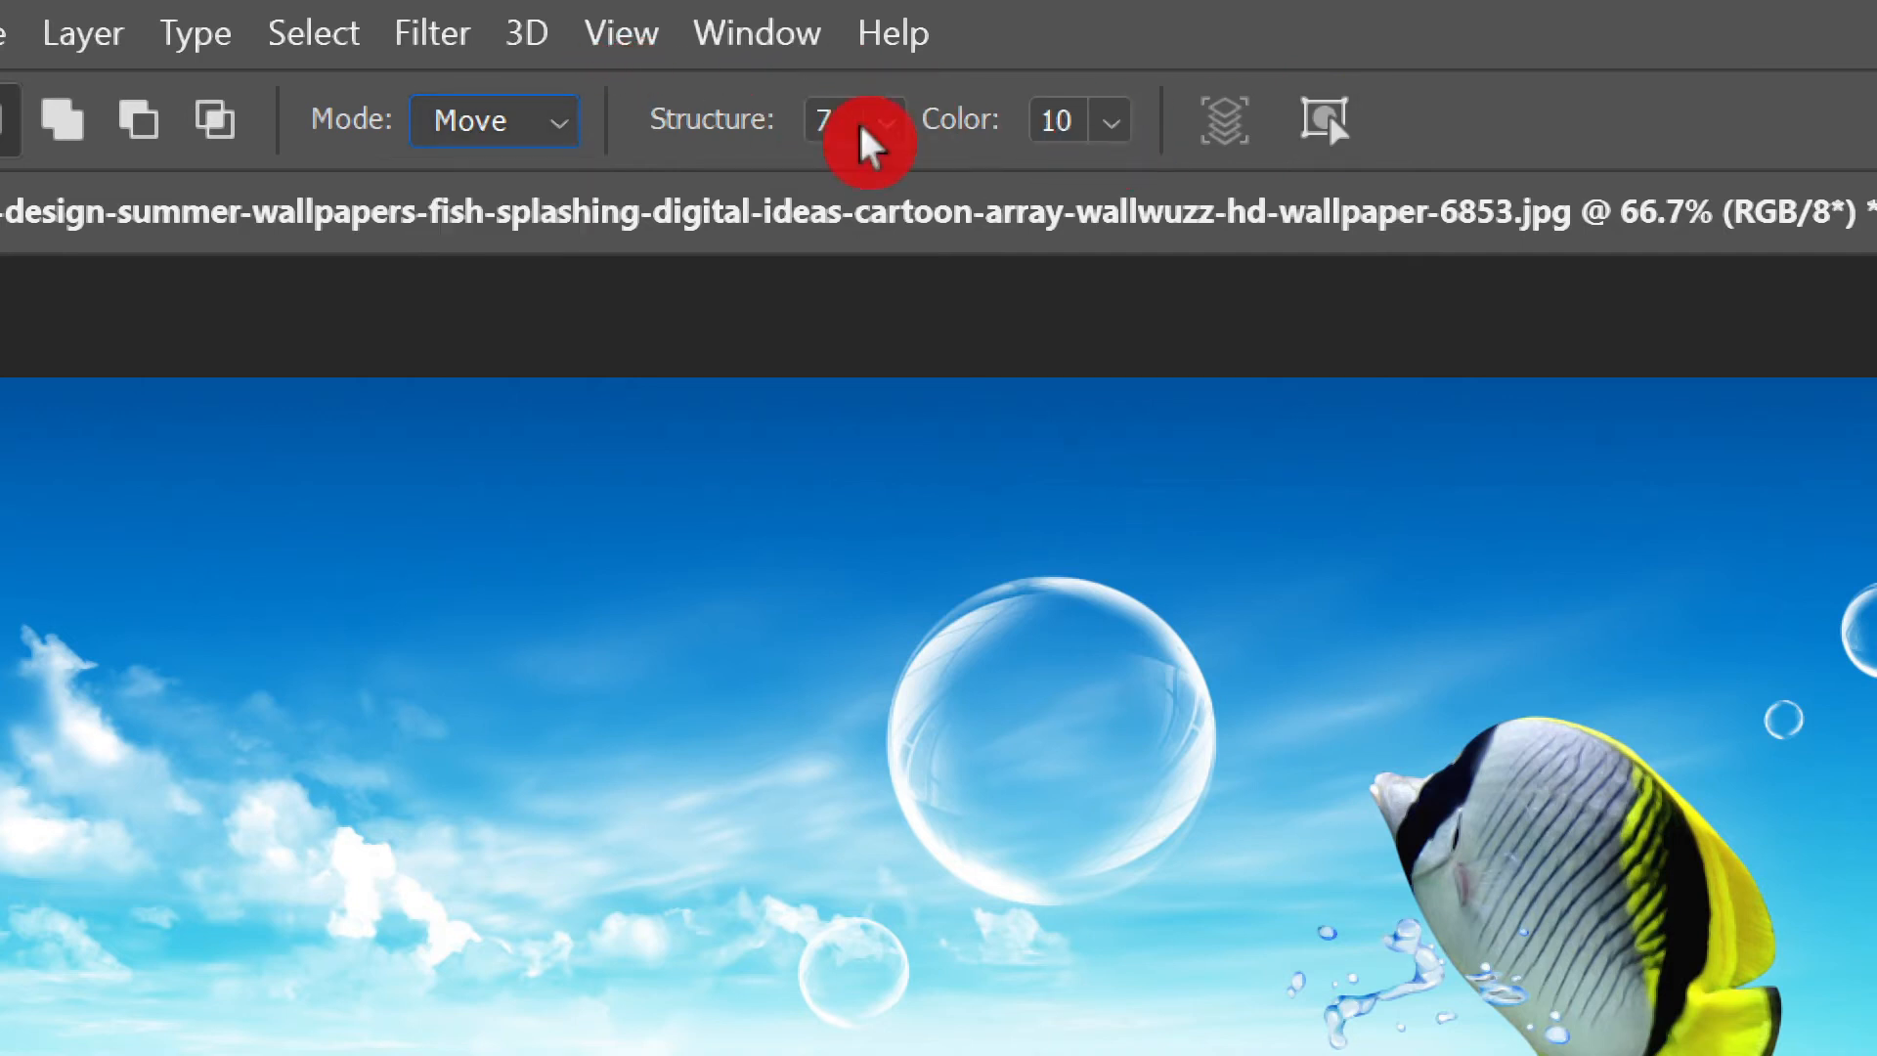
click(885, 125)
drag(988, 193, 1041, 213)
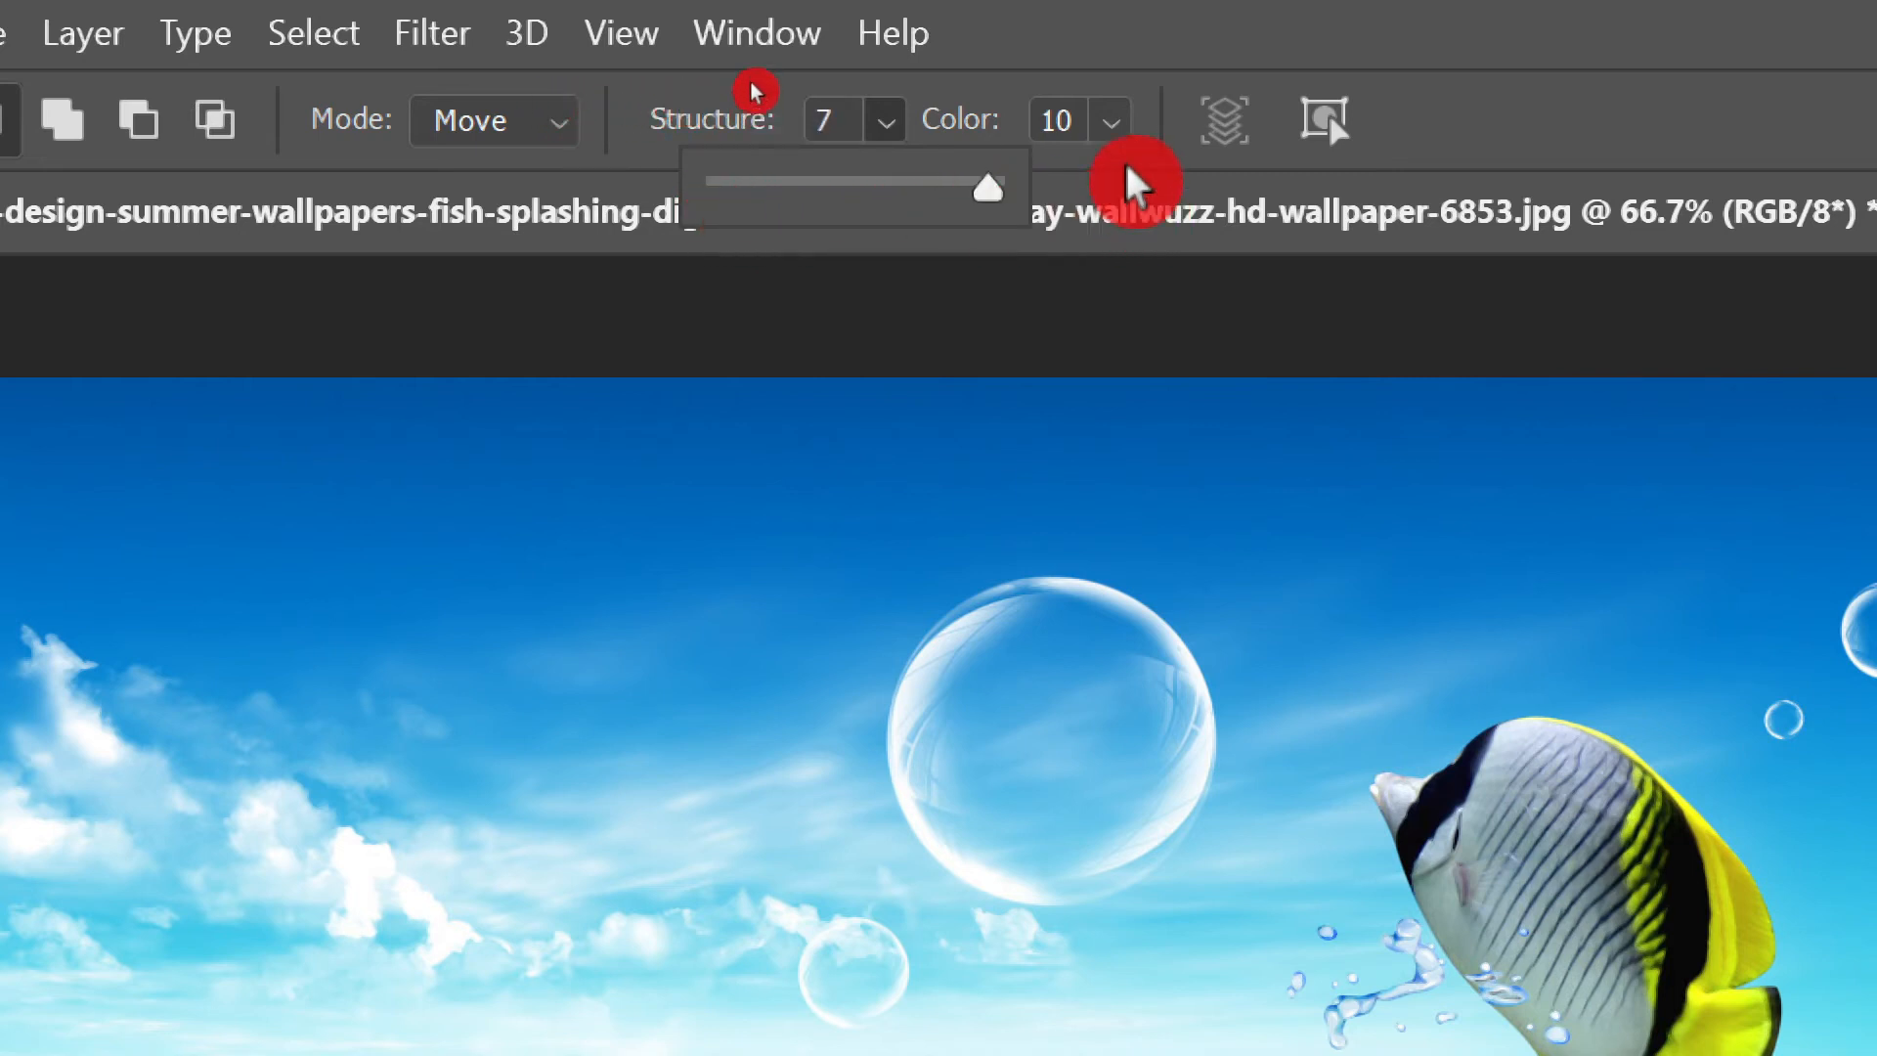
click(1115, 122)
drag(1006, 190, 1344, 220)
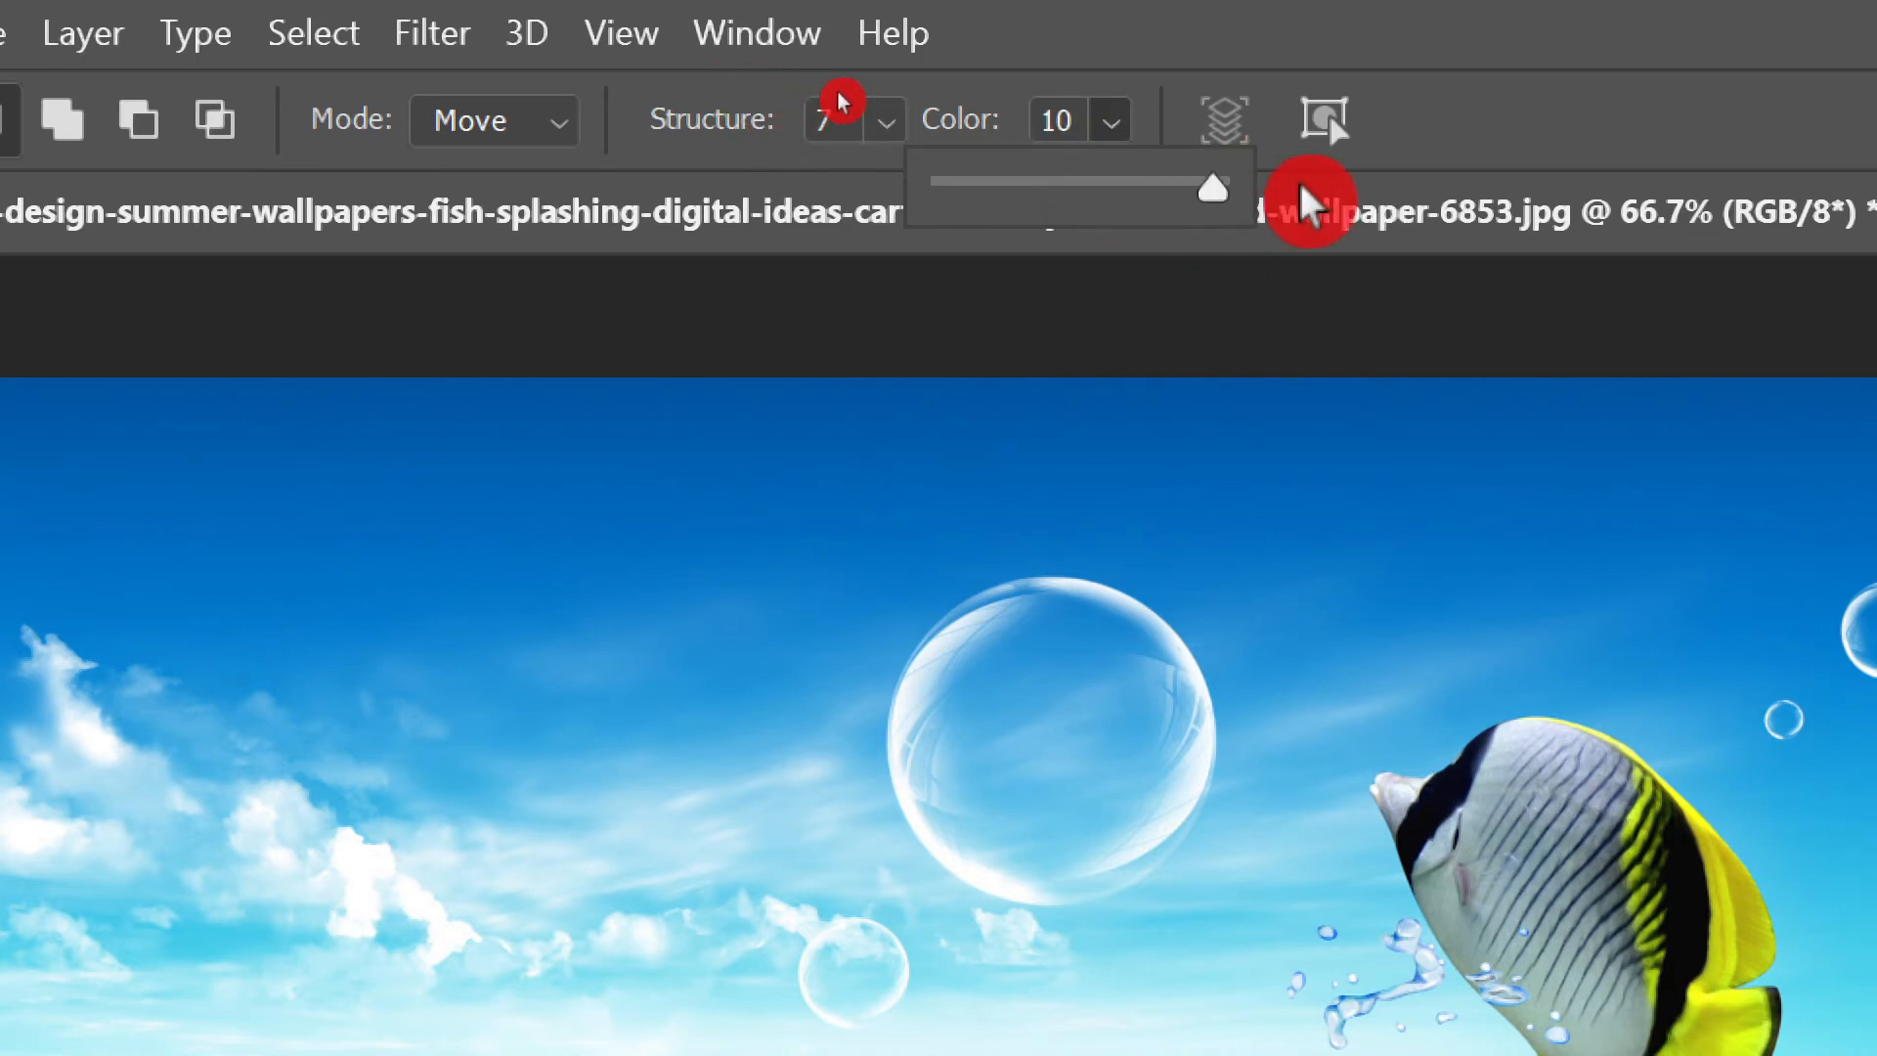
click(892, 132)
click(1148, 170)
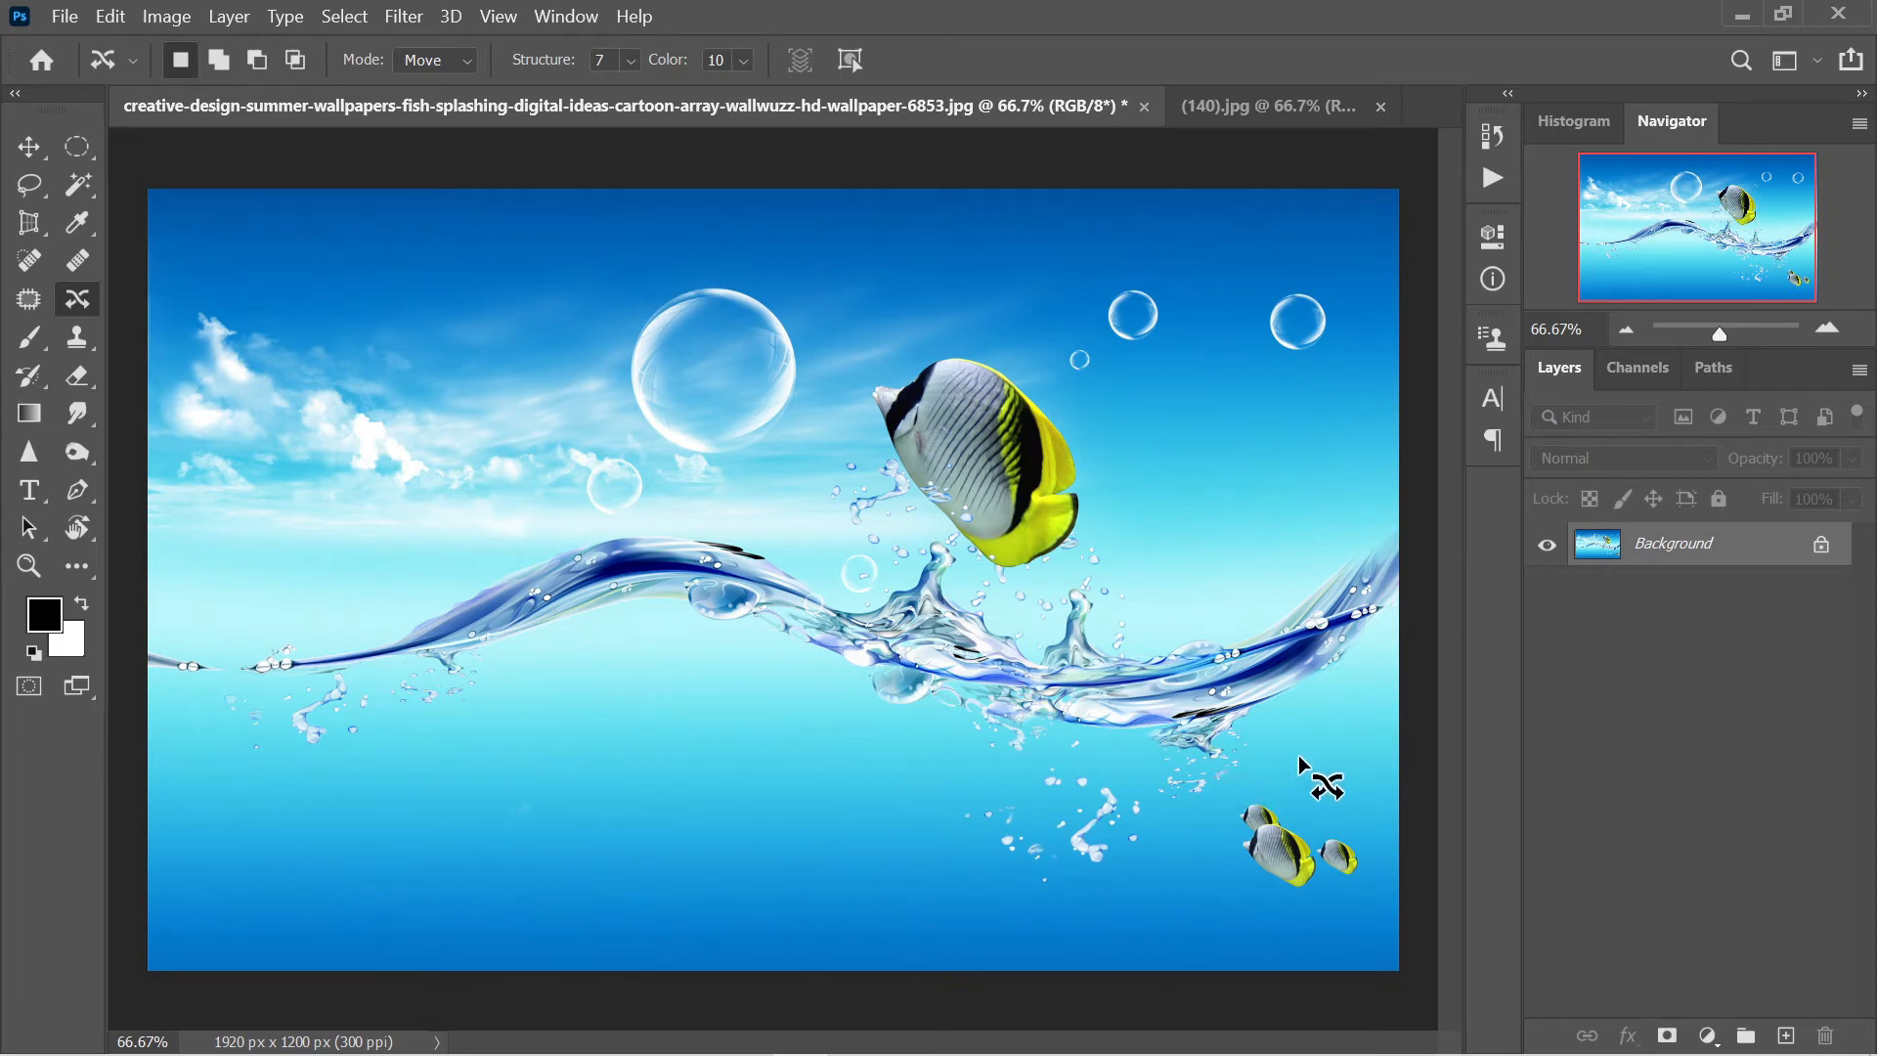
Step: Make an elliptical selection around the three small fish in the image's lower-right corner and activate the Content-Aware Move tool
click(91, 159)
drag(1233, 778, 1372, 917)
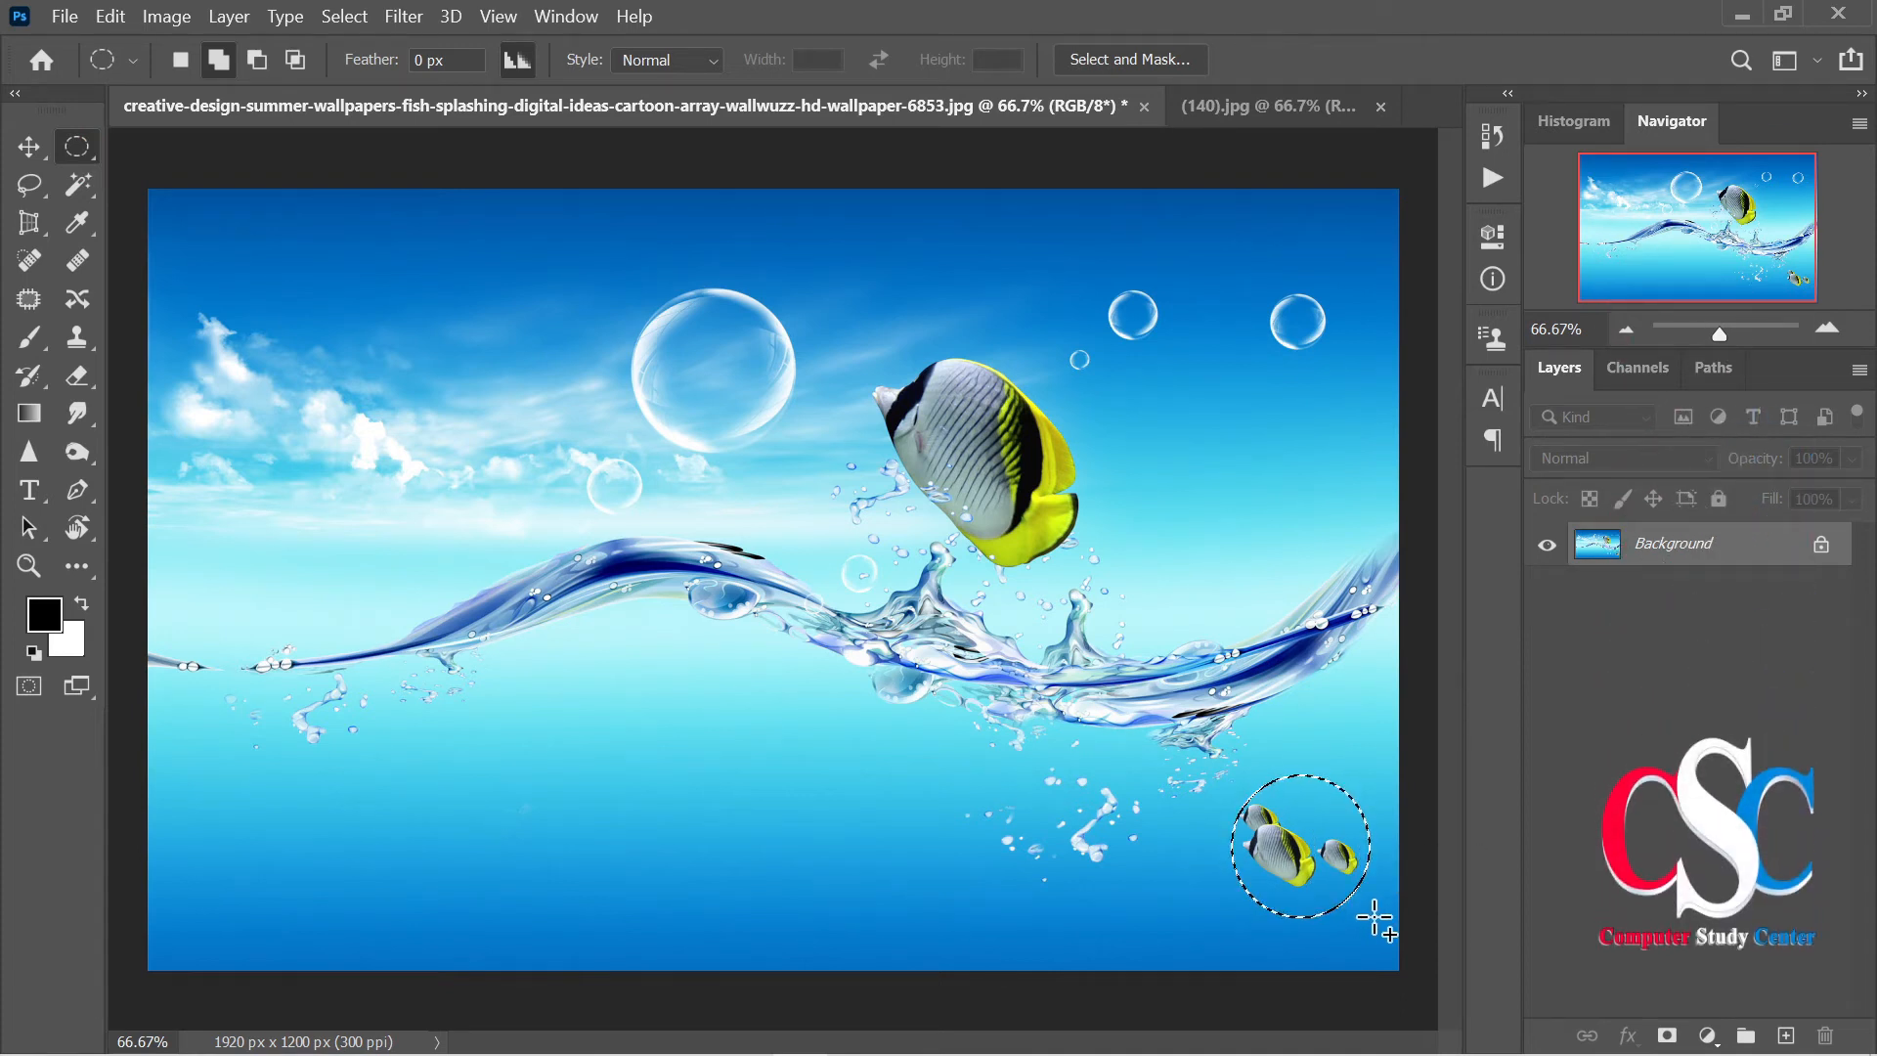
click(77, 298)
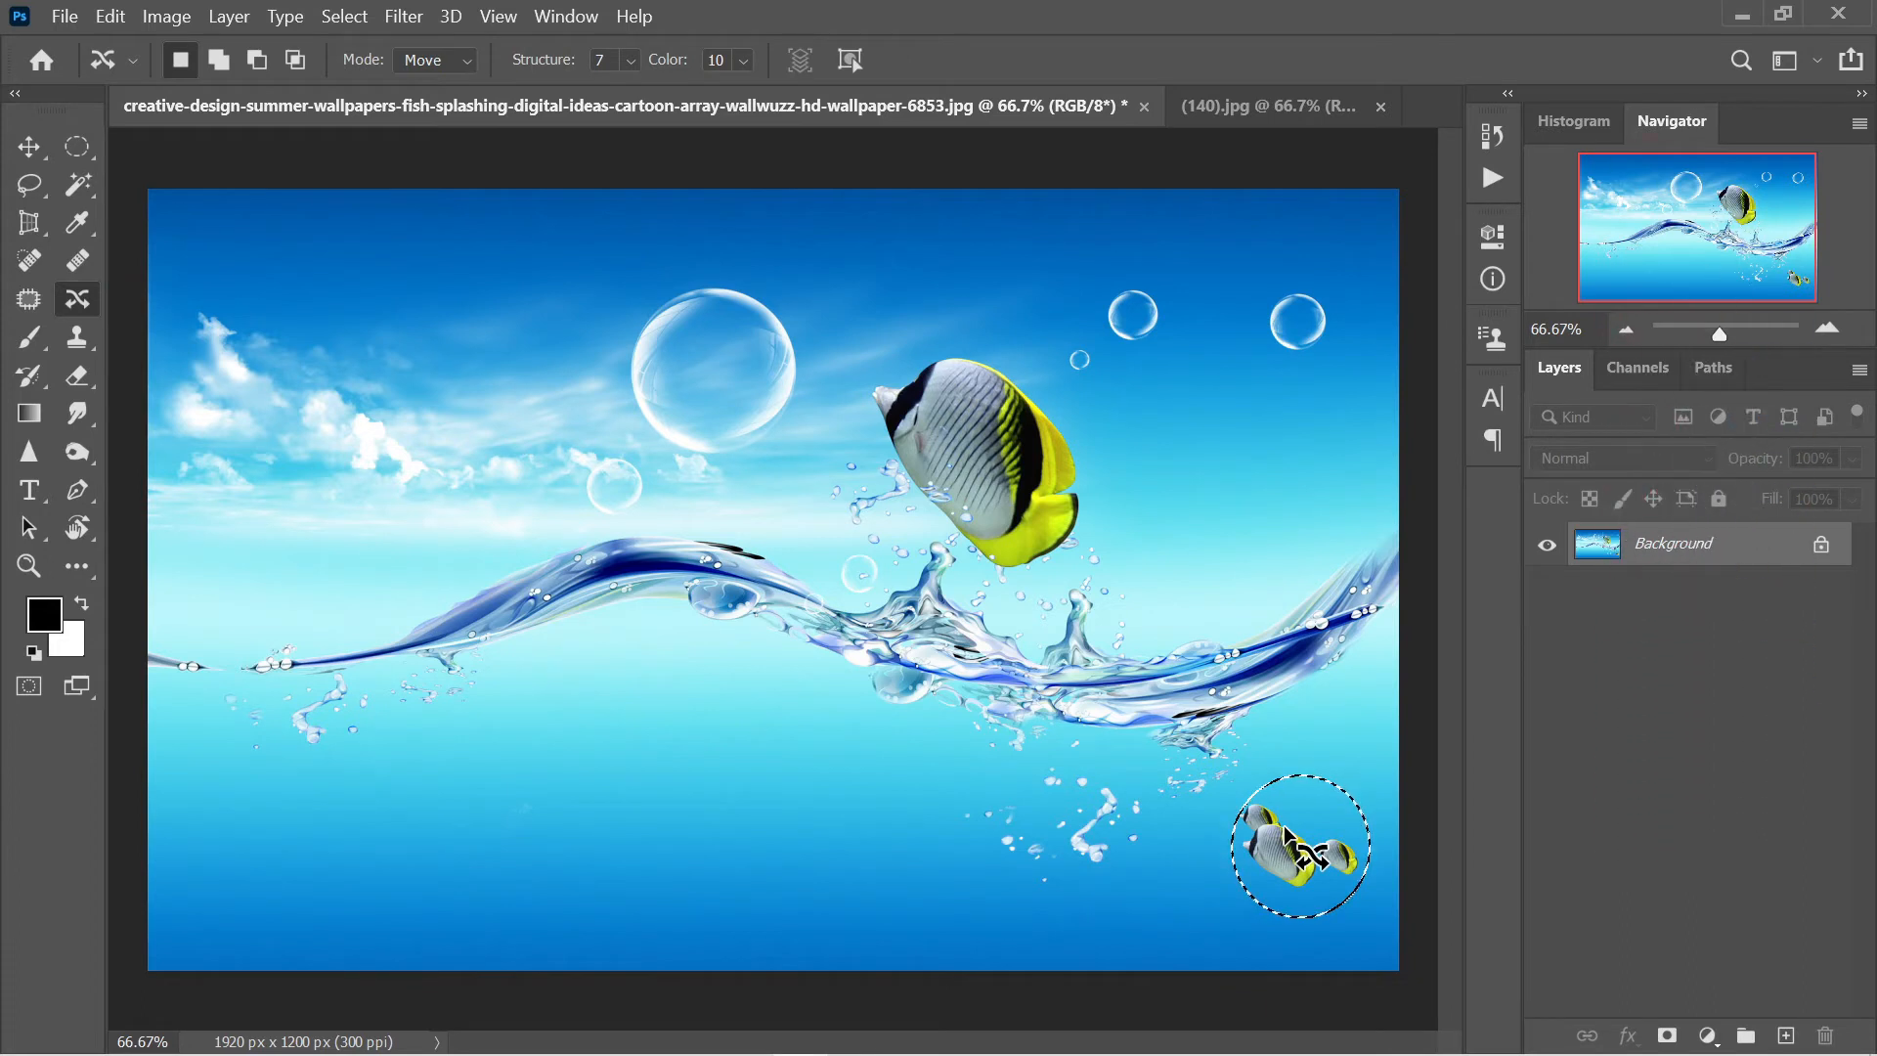
Step: Relocate the selected fish to the image's lower middle with the ordinary Move tool, and swap the foreground and background colors
click(35, 298)
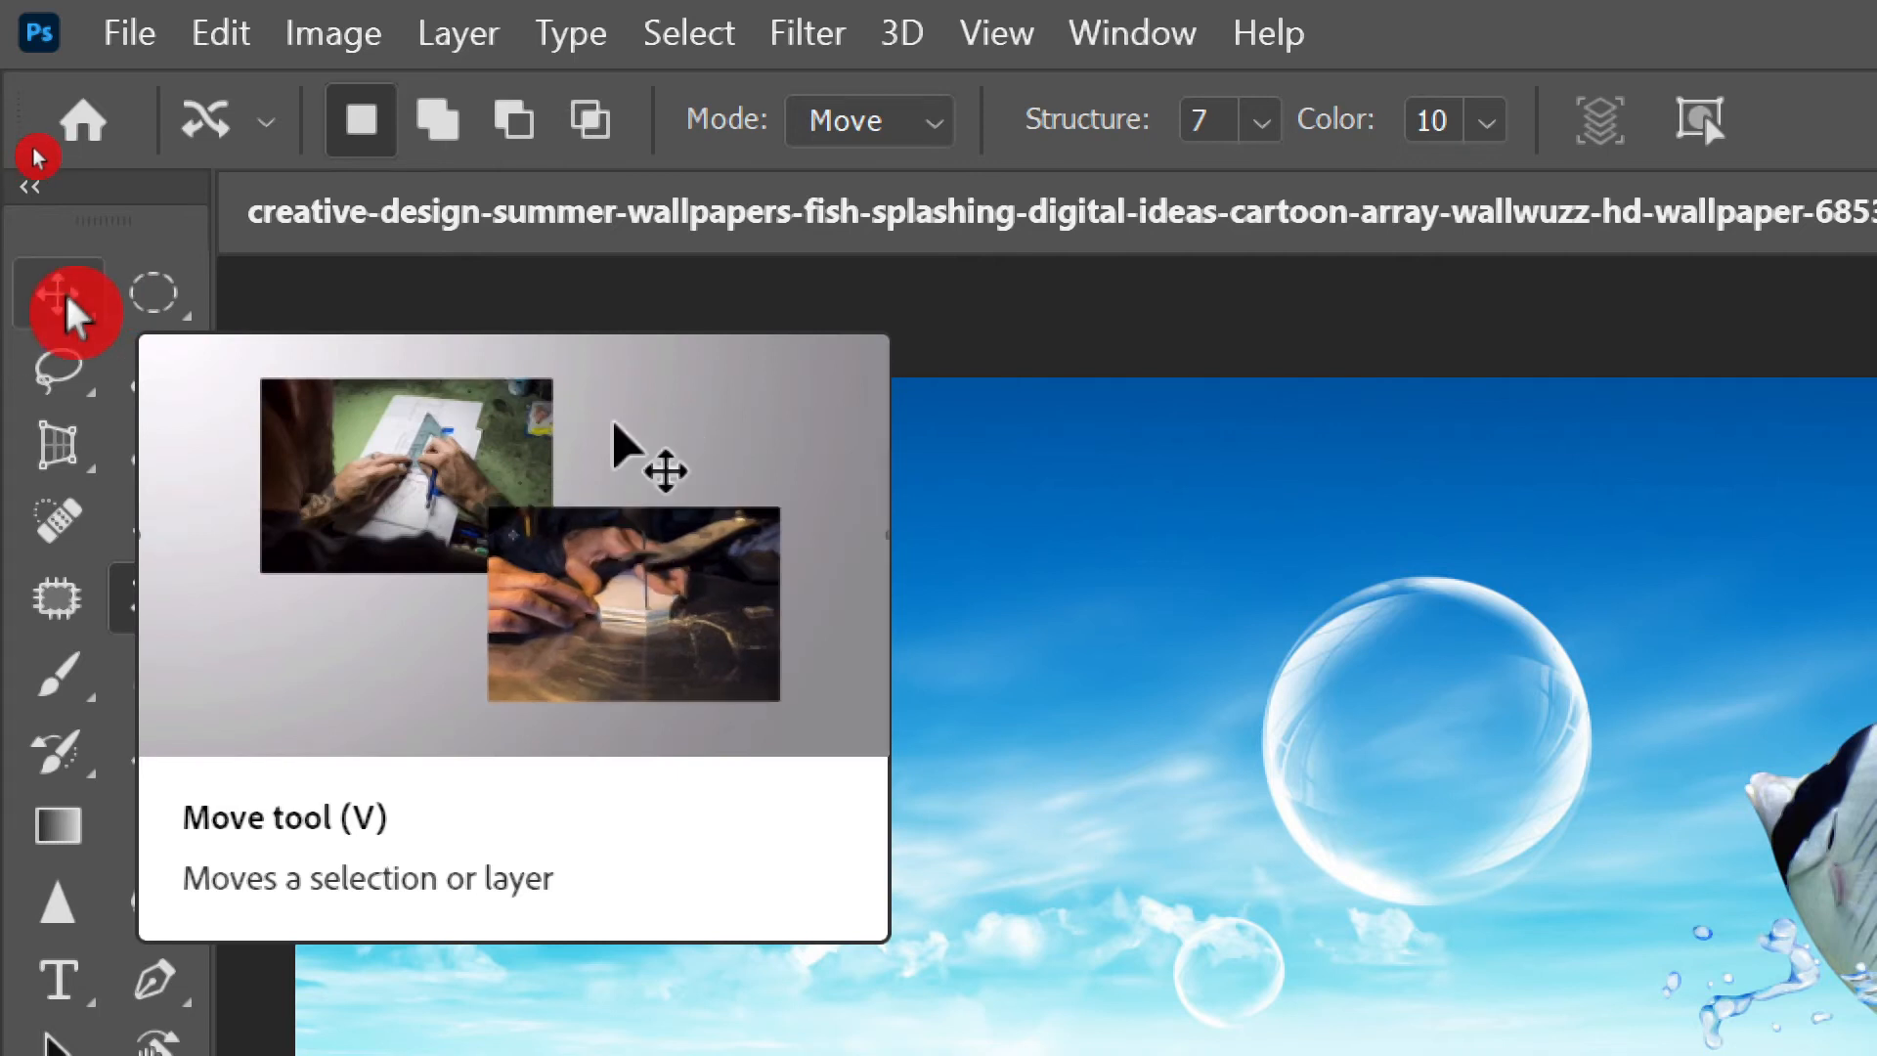
click(67, 298)
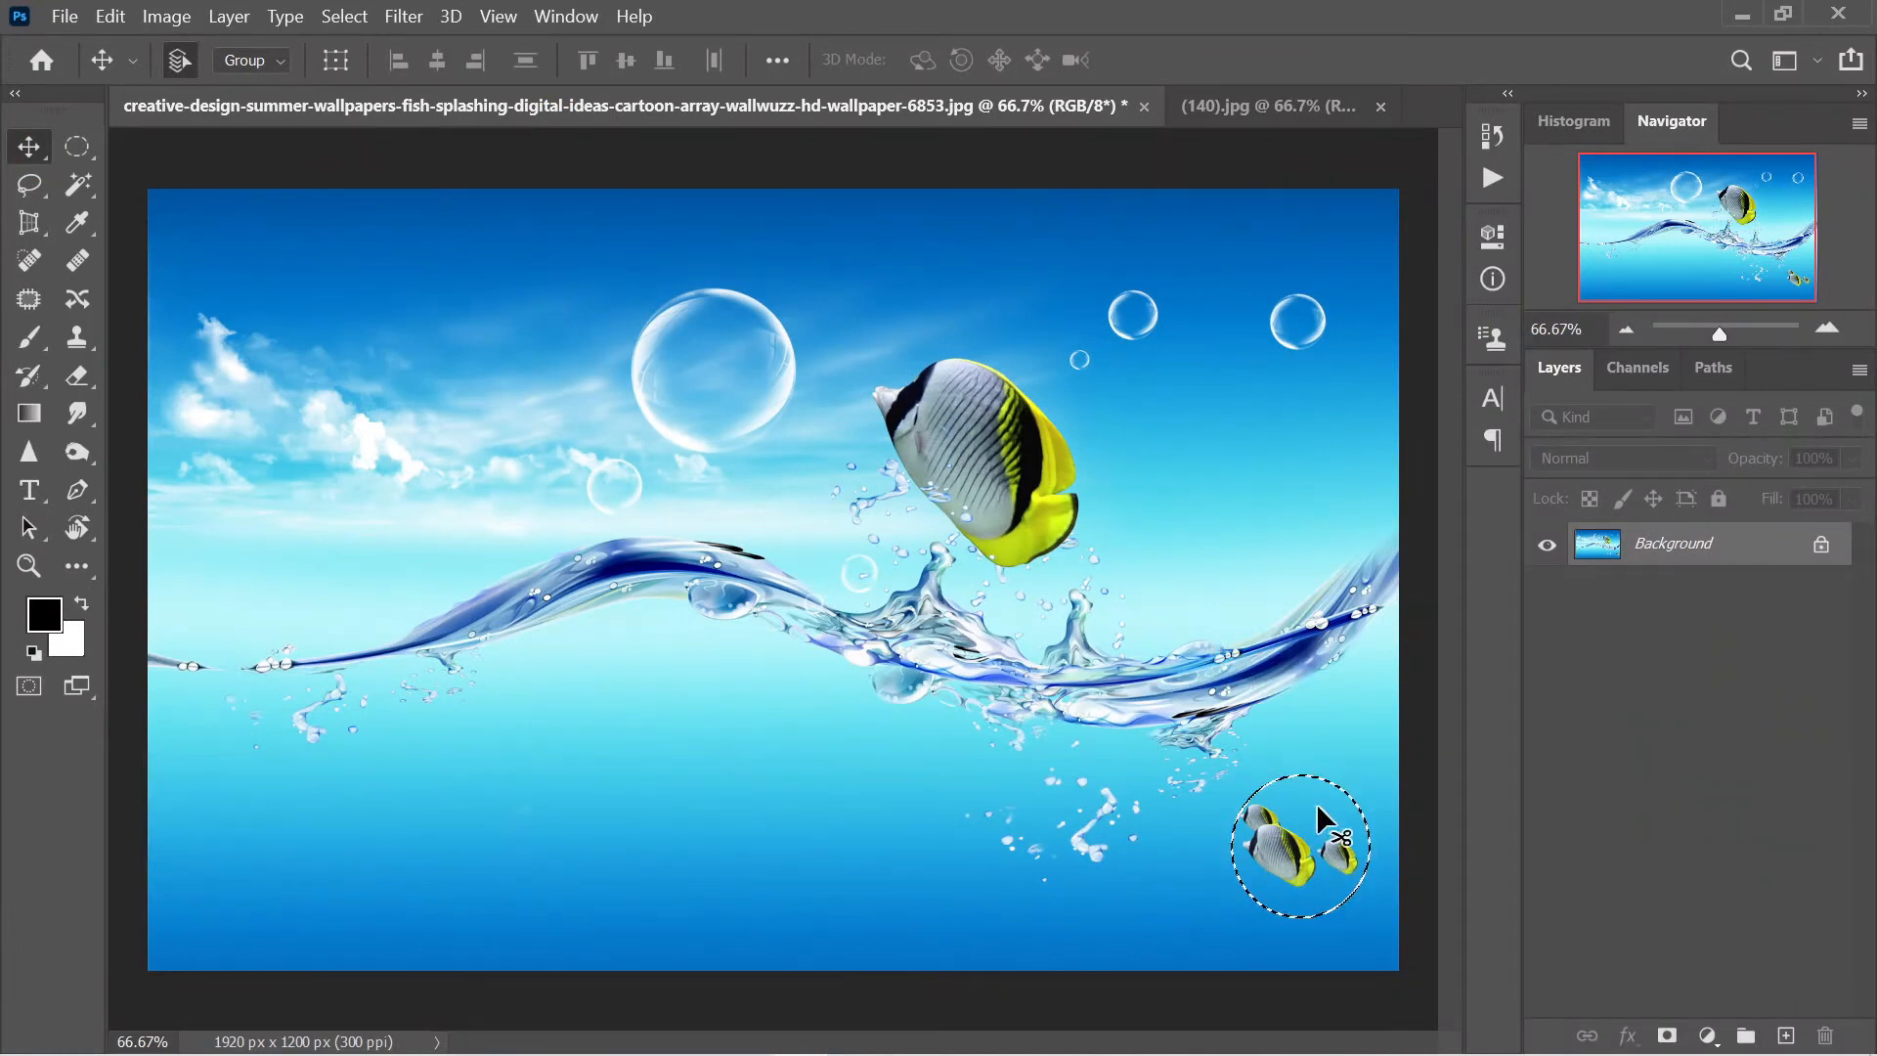
drag(1301, 838, 799, 843)
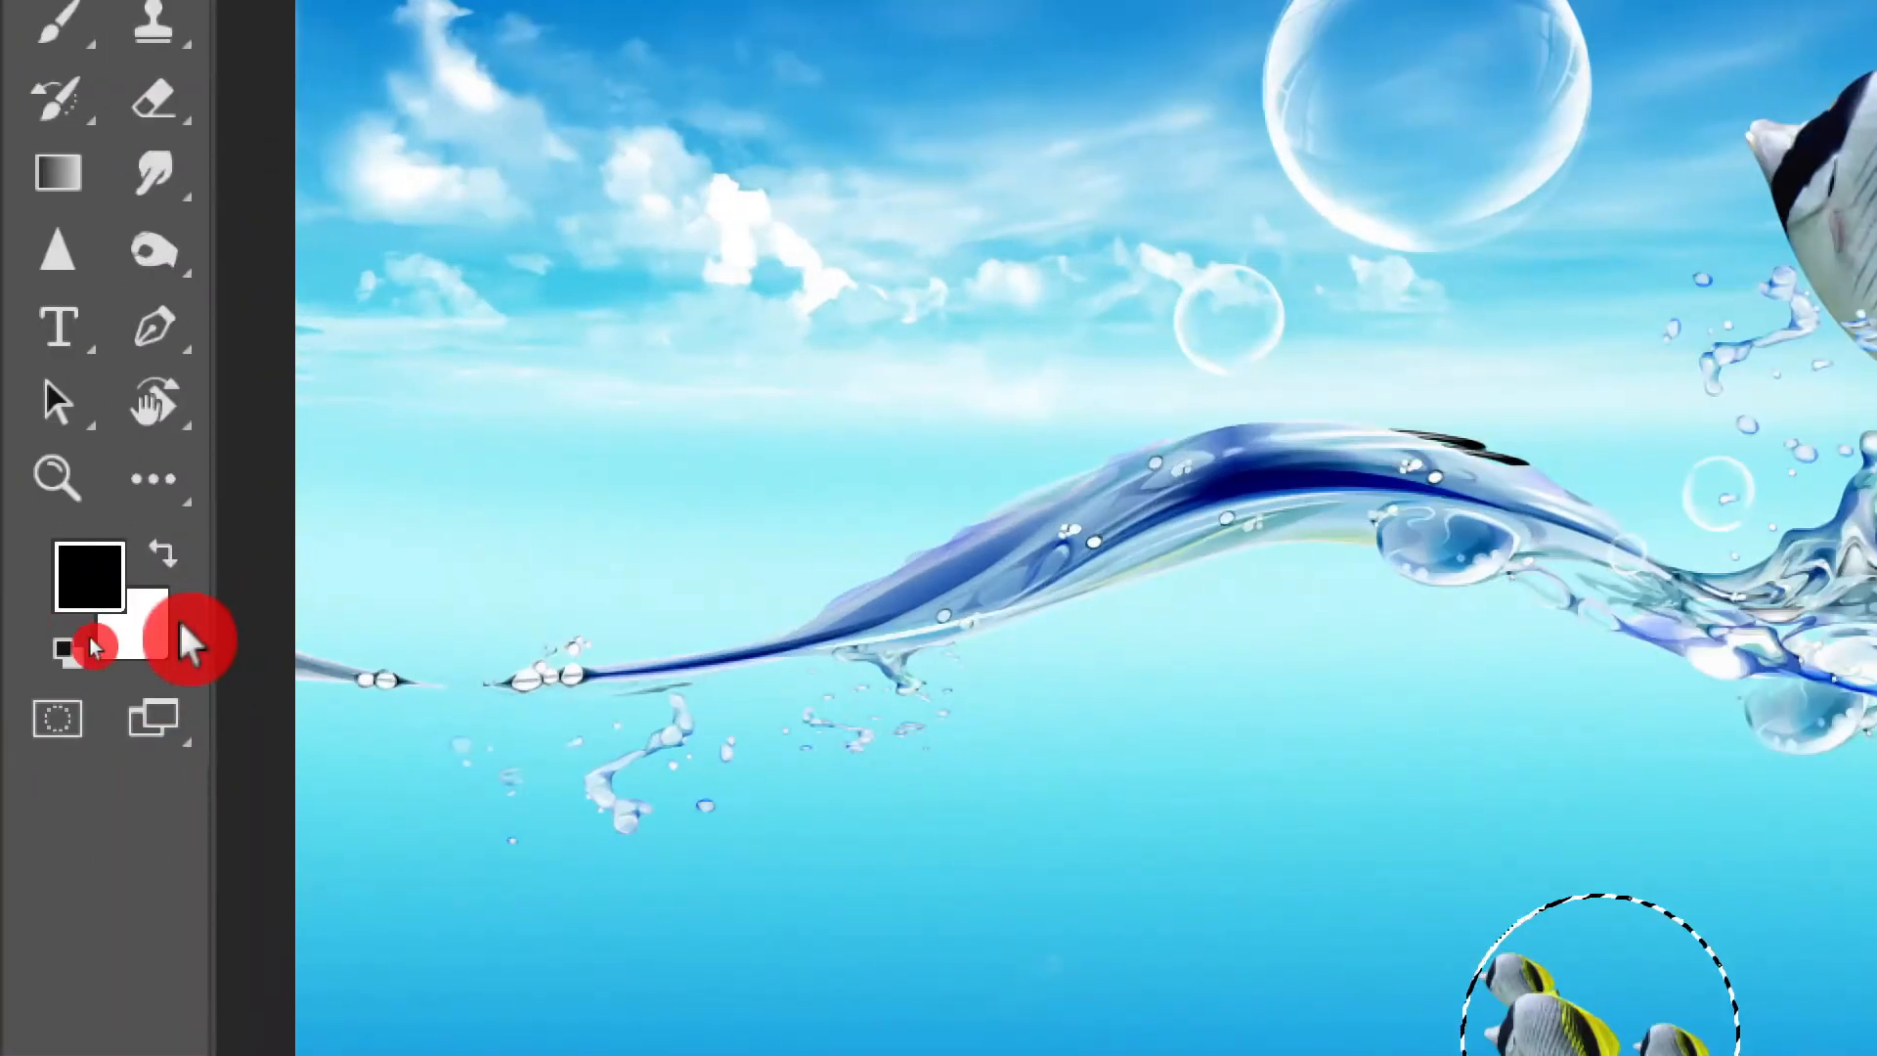
key(x)
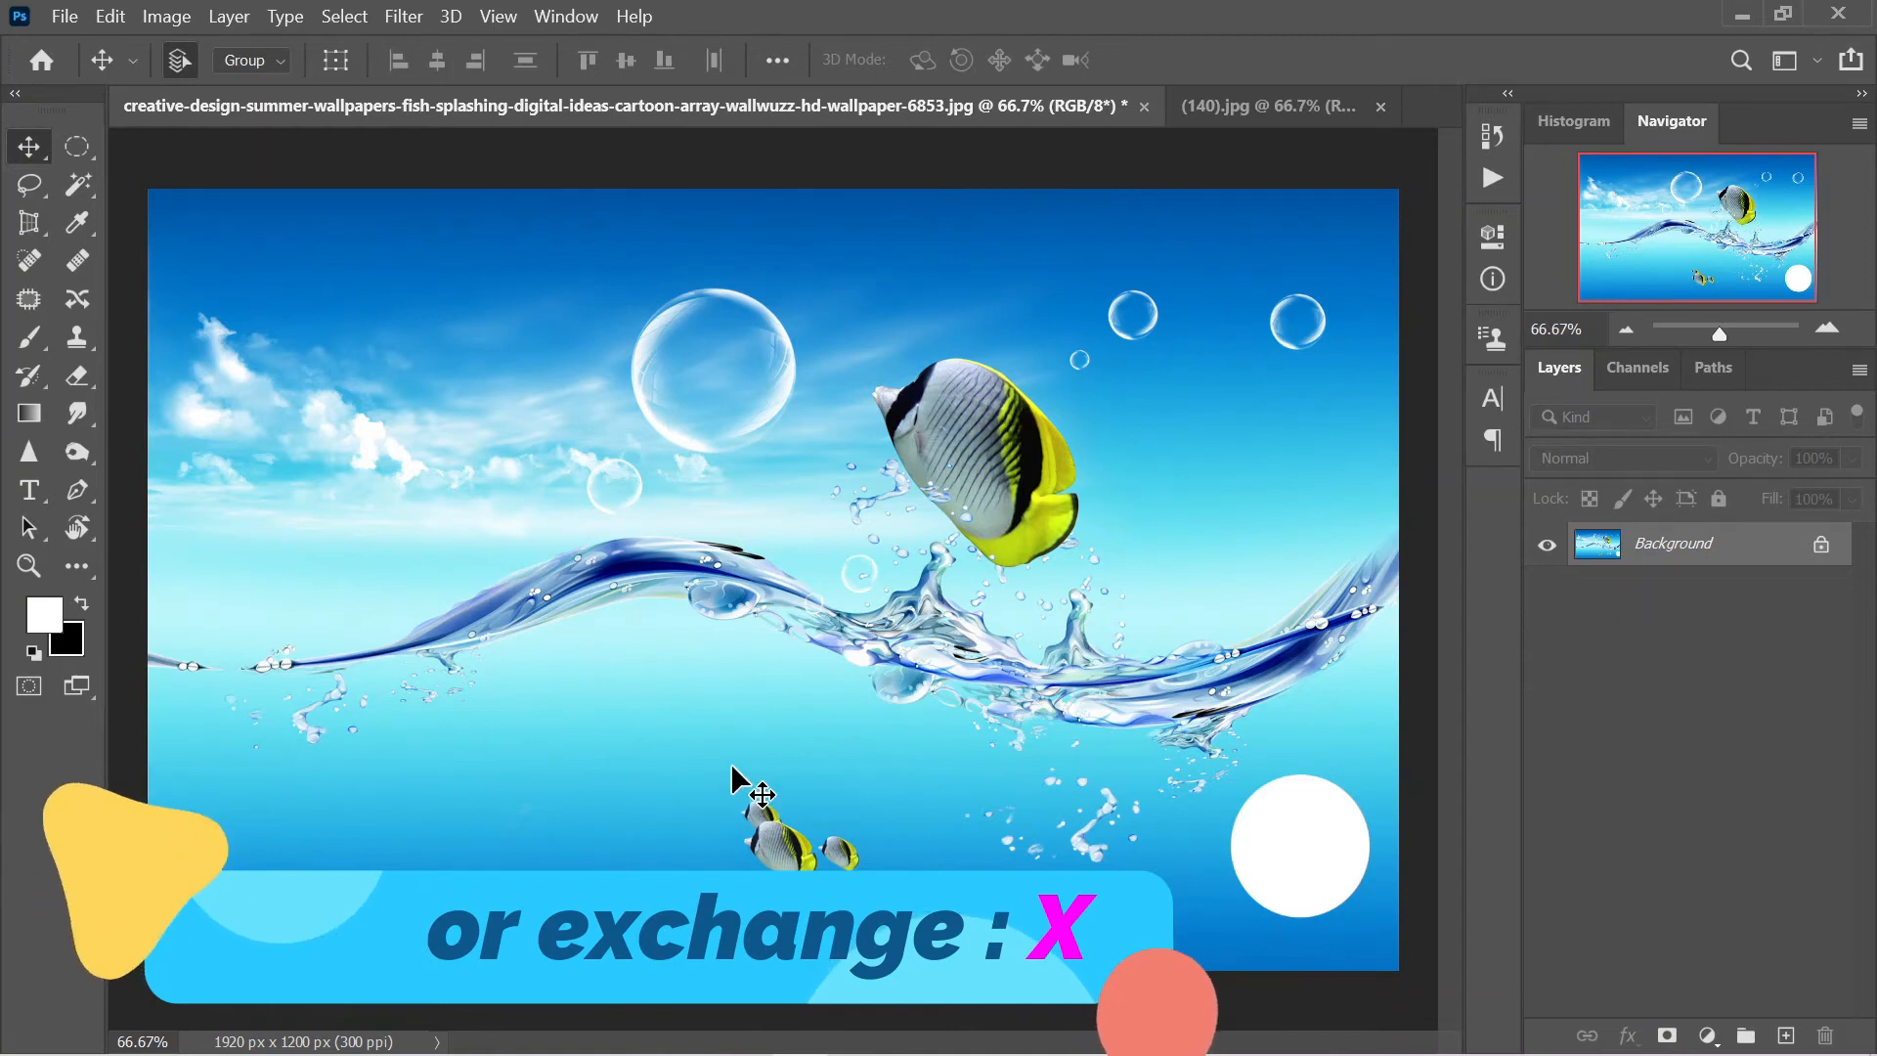
Step: Select the relocated fish with an elliptical marquee and shift them farther left with the ordinary Move tool
key(m)
drag(723, 765, 879, 913)
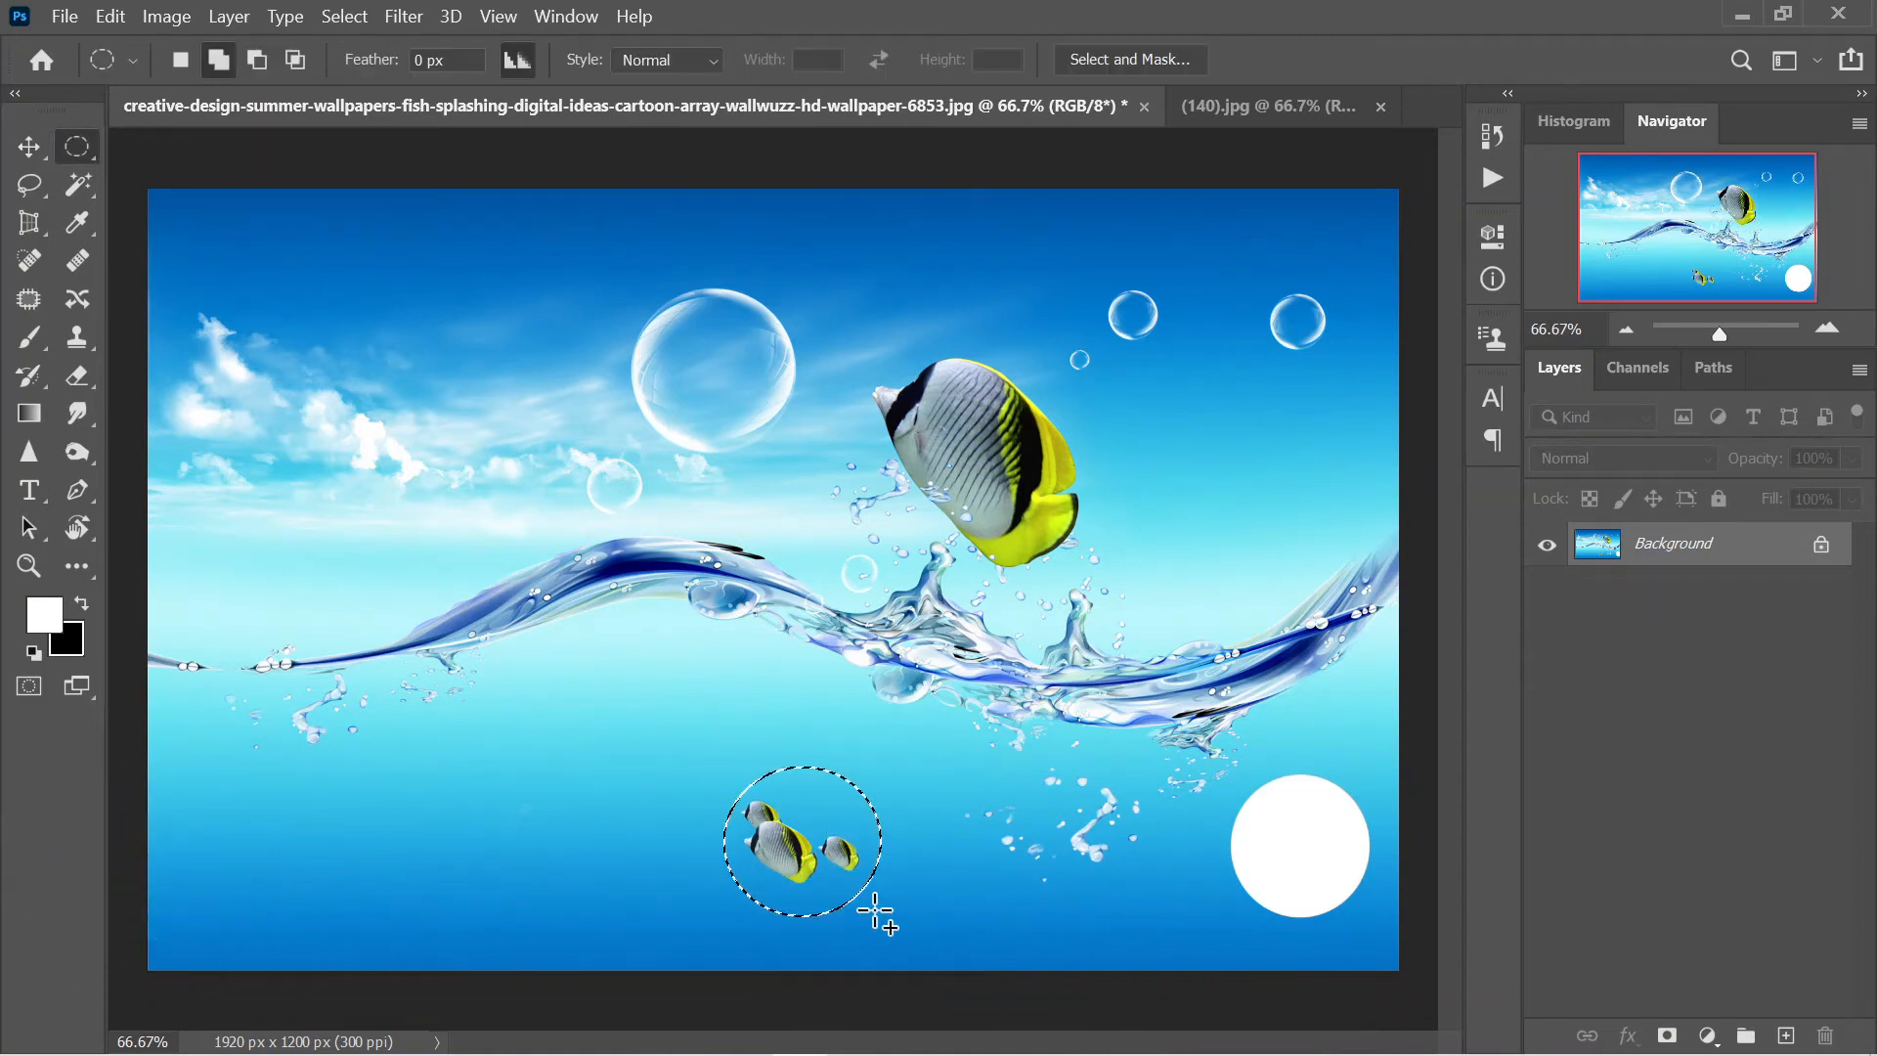
key(v)
drag(817, 842, 503, 843)
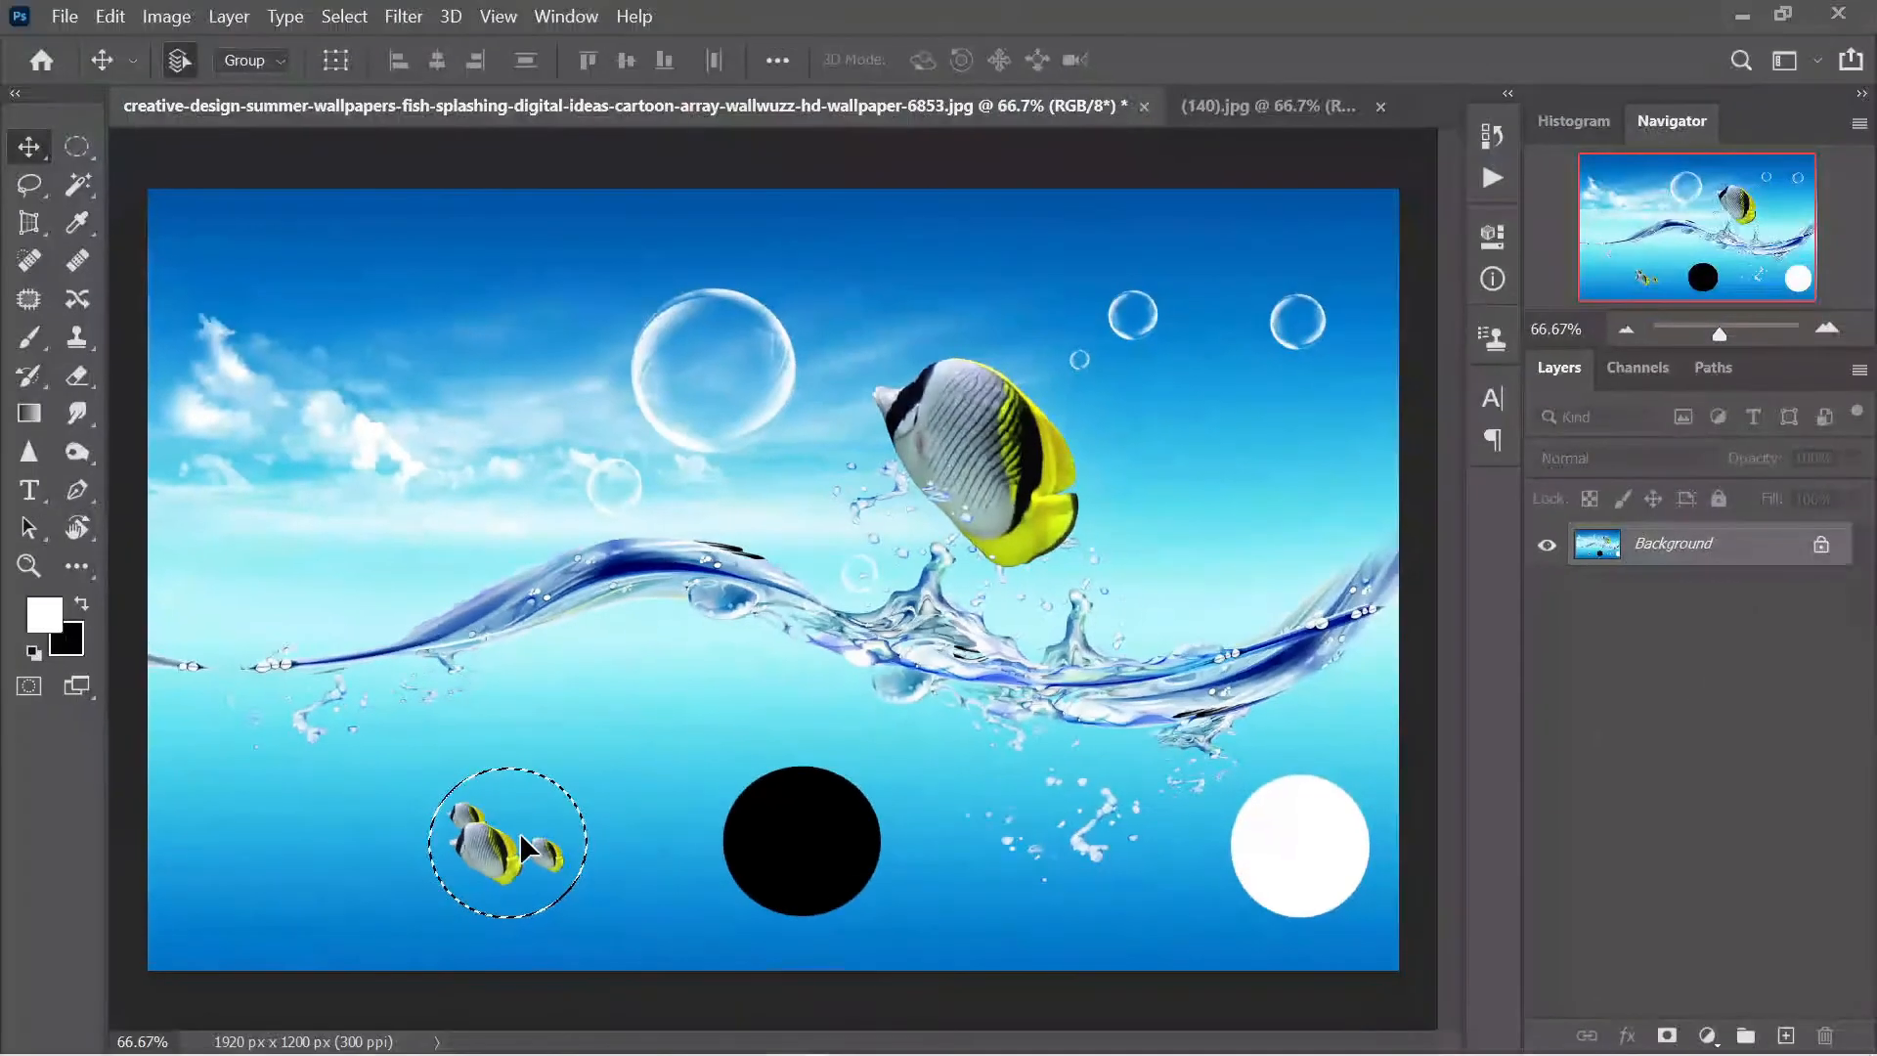
click(83, 653)
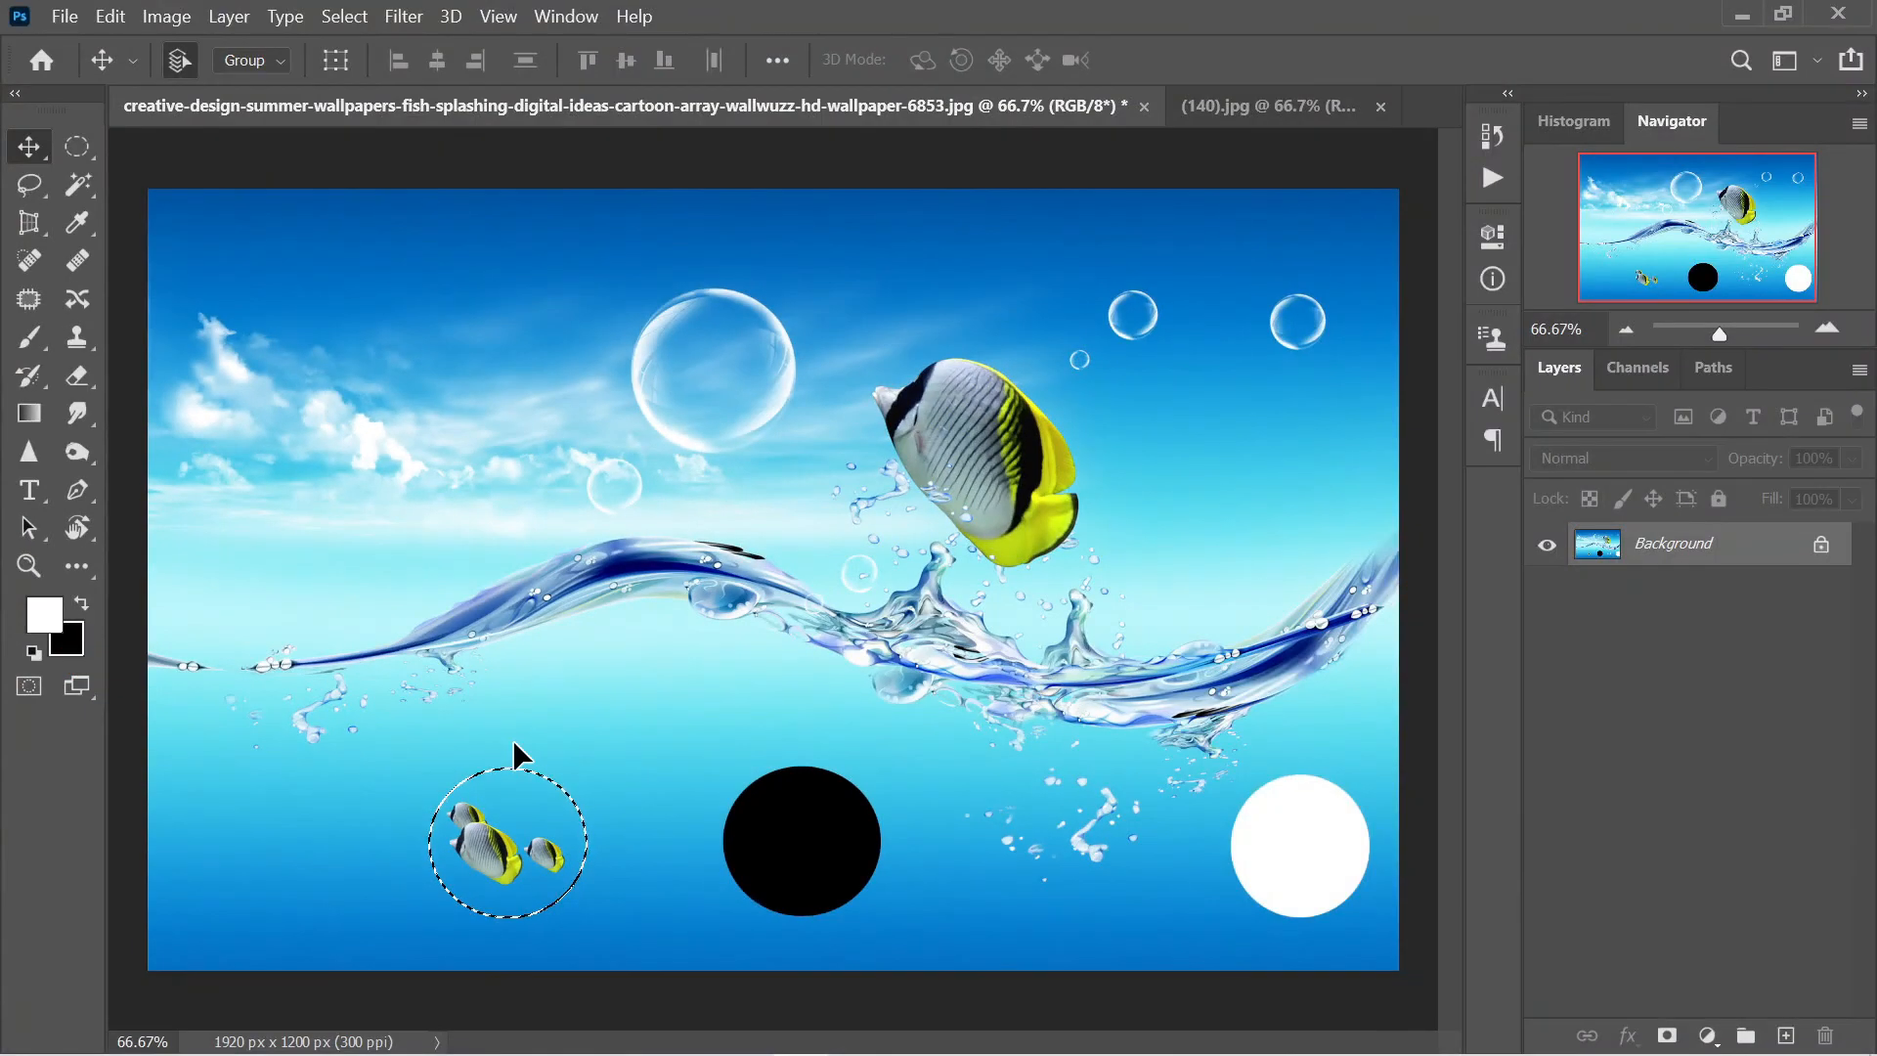
Step: Undo both ordinary fish moves, back to the elliptical selection around the fish in the lower-right corner
key(ctrl+z)
key(ctrl+z)
key(ctrl+z)
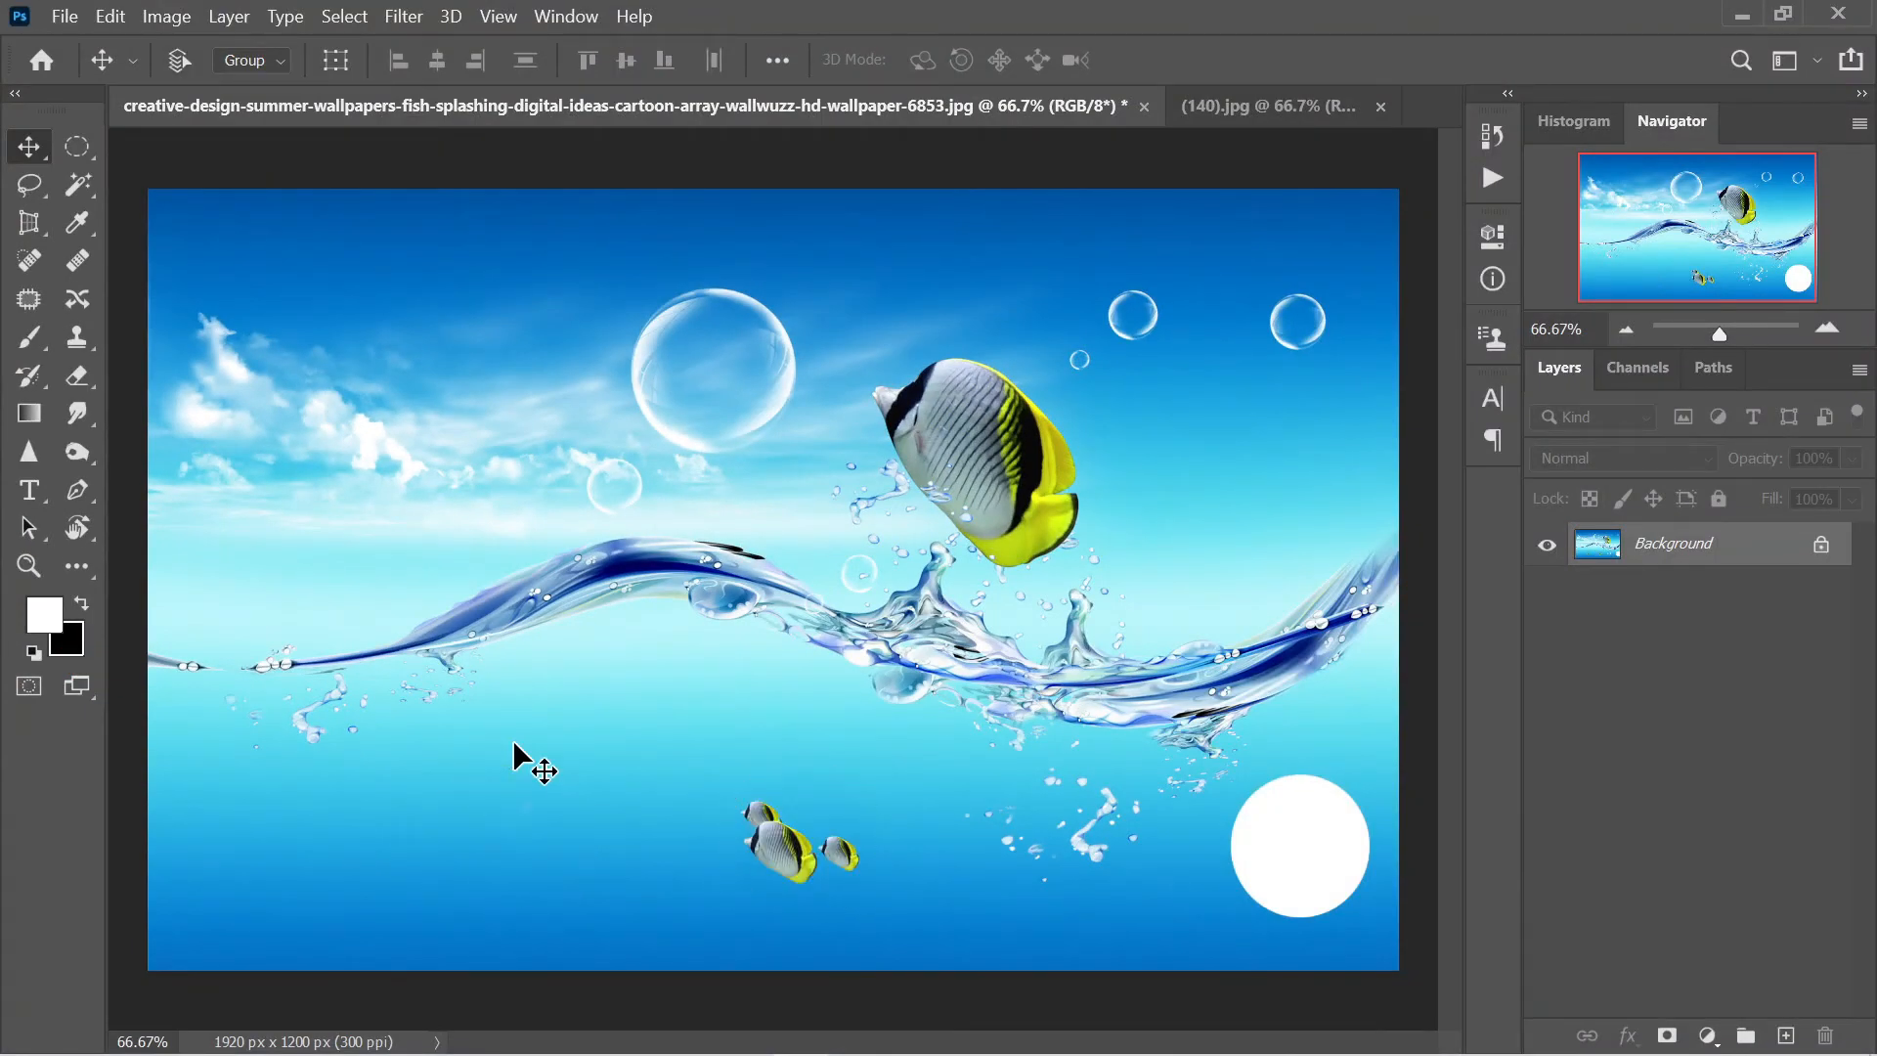
key(ctrl+shift+z)
key(ctrl+shift+z)
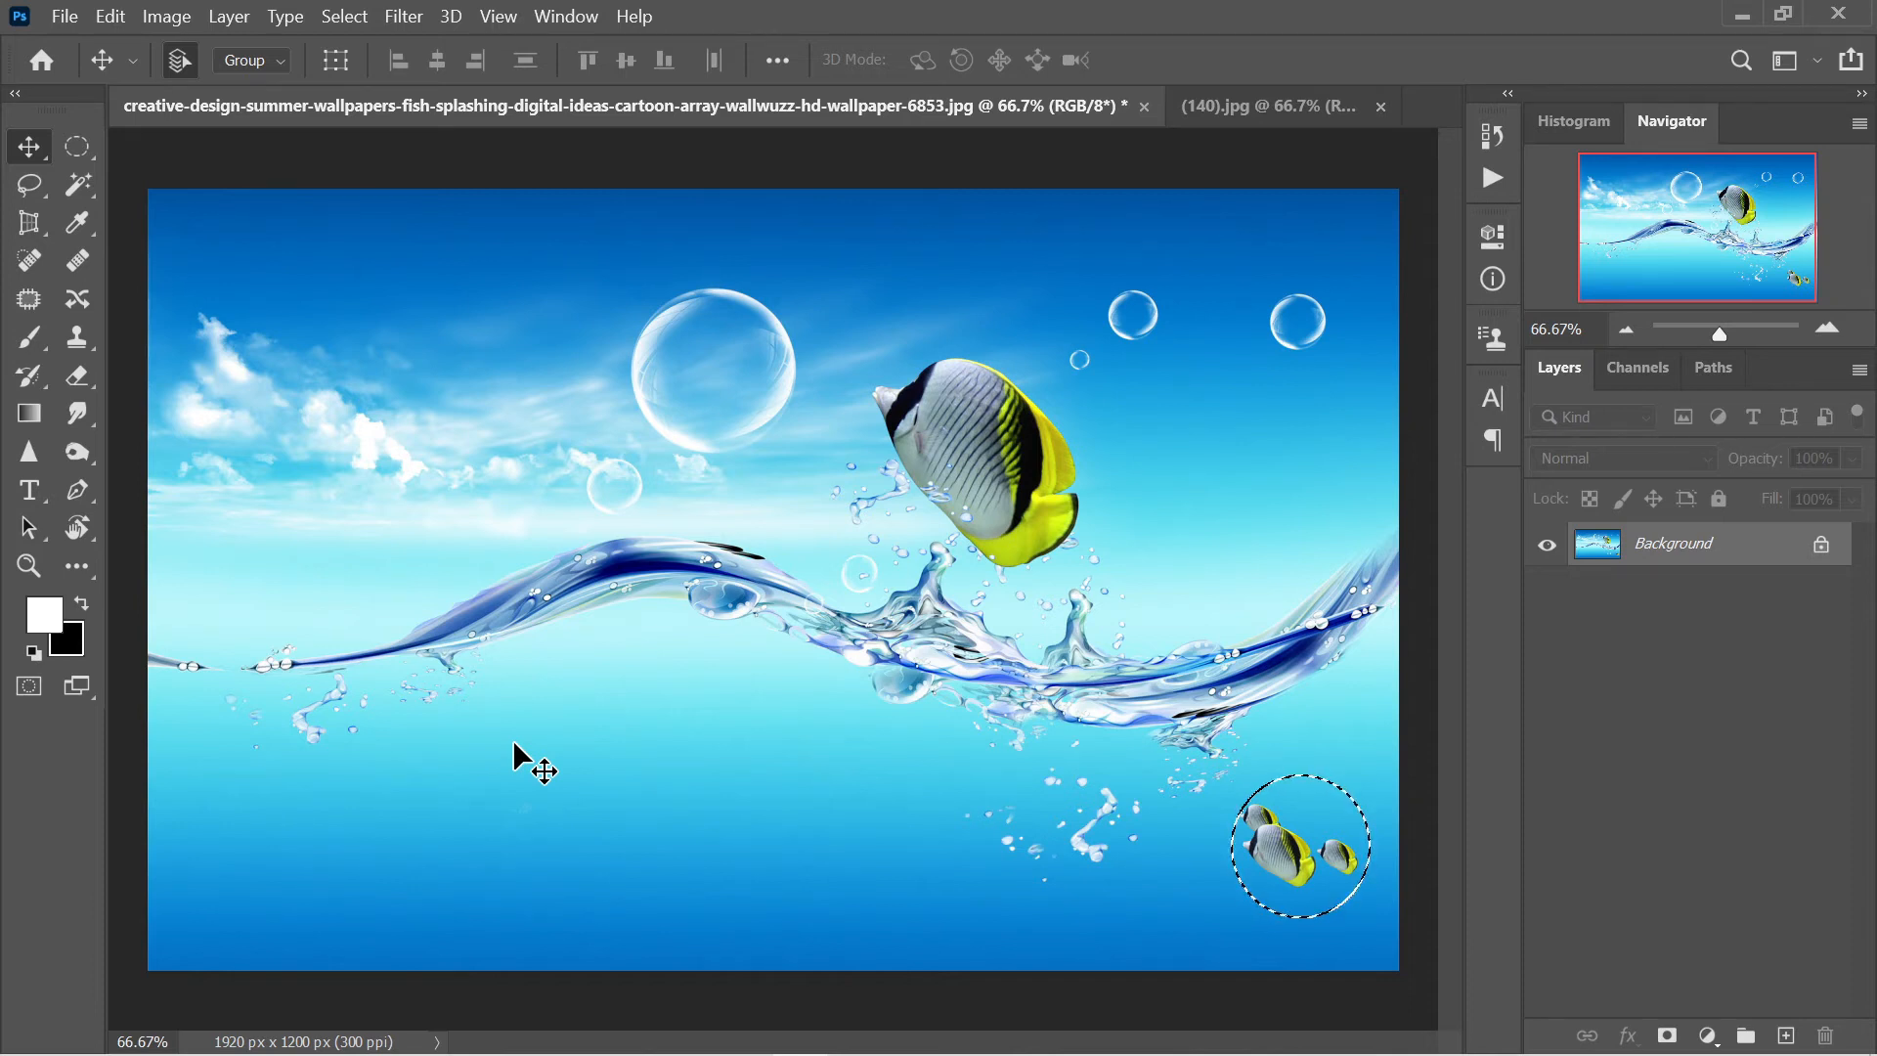
click(41, 657)
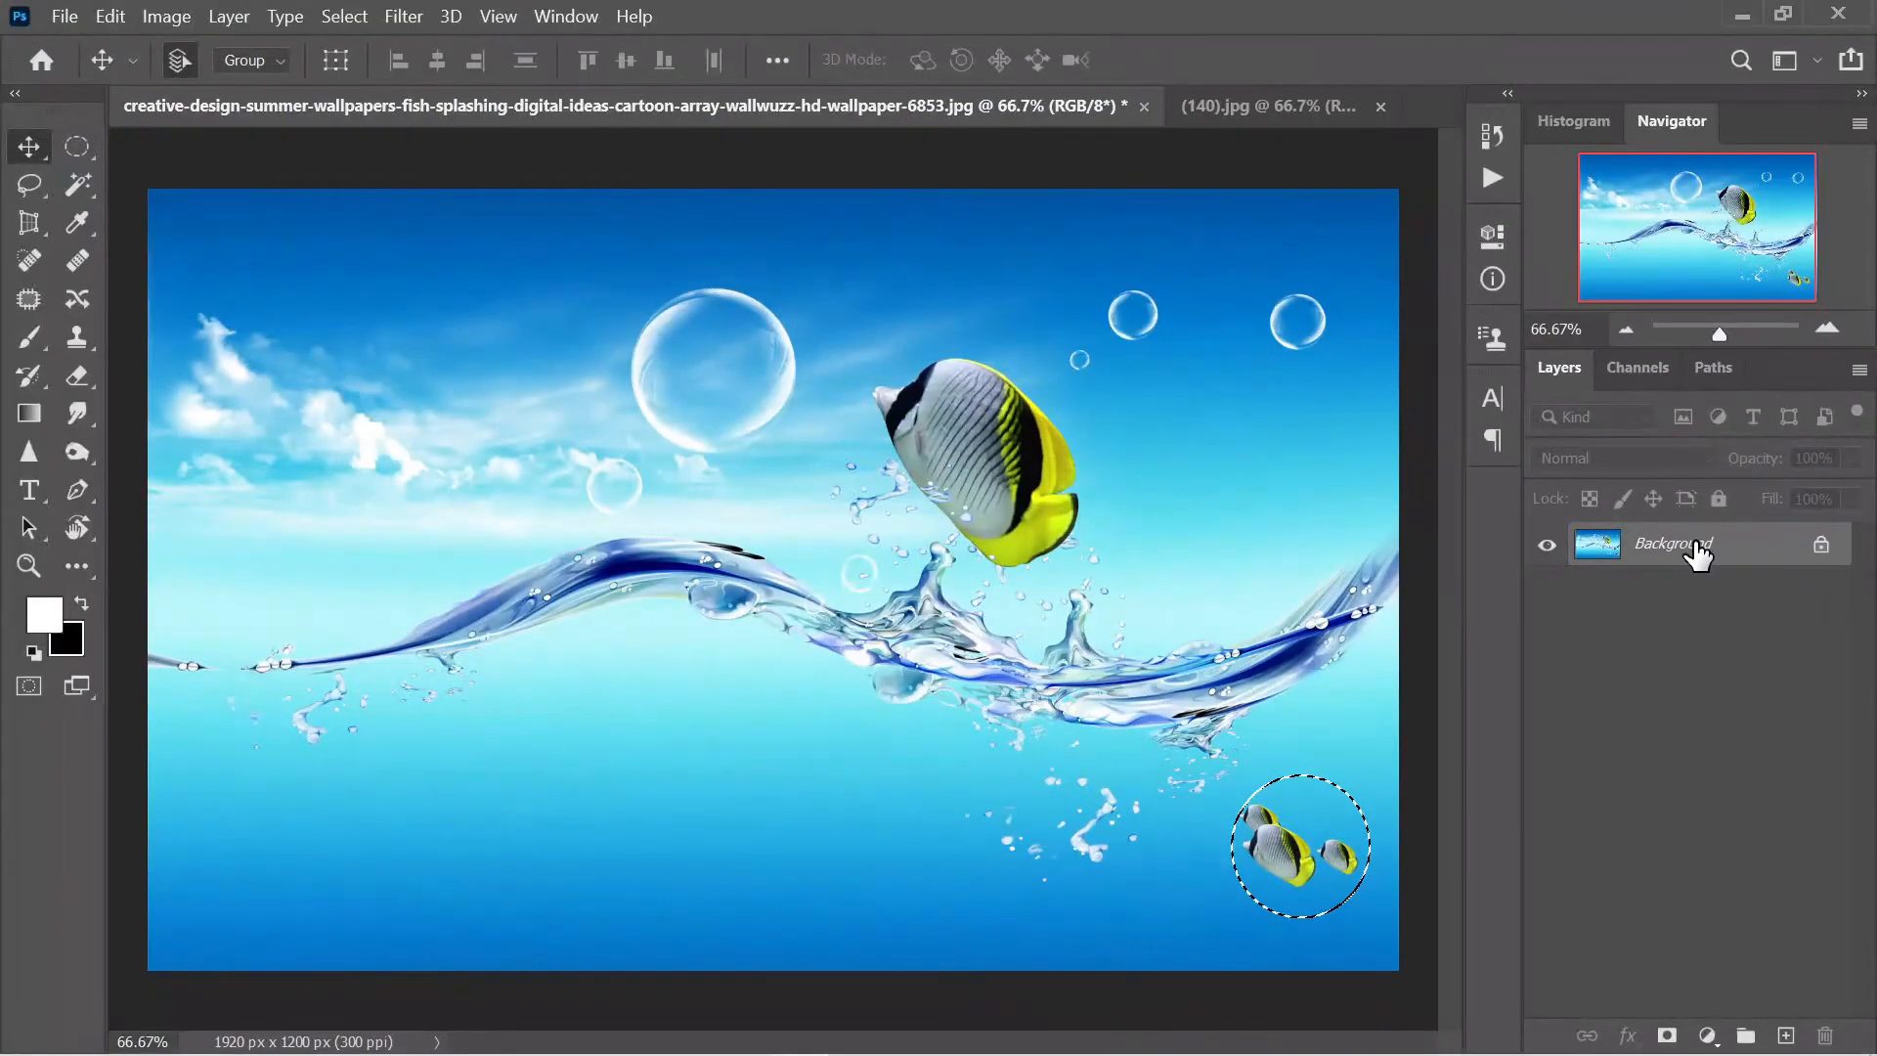
Step: Convert the locked Background into a regular layer with the default name, try moving the selected fish left, and undo that move
double_click(1697, 554)
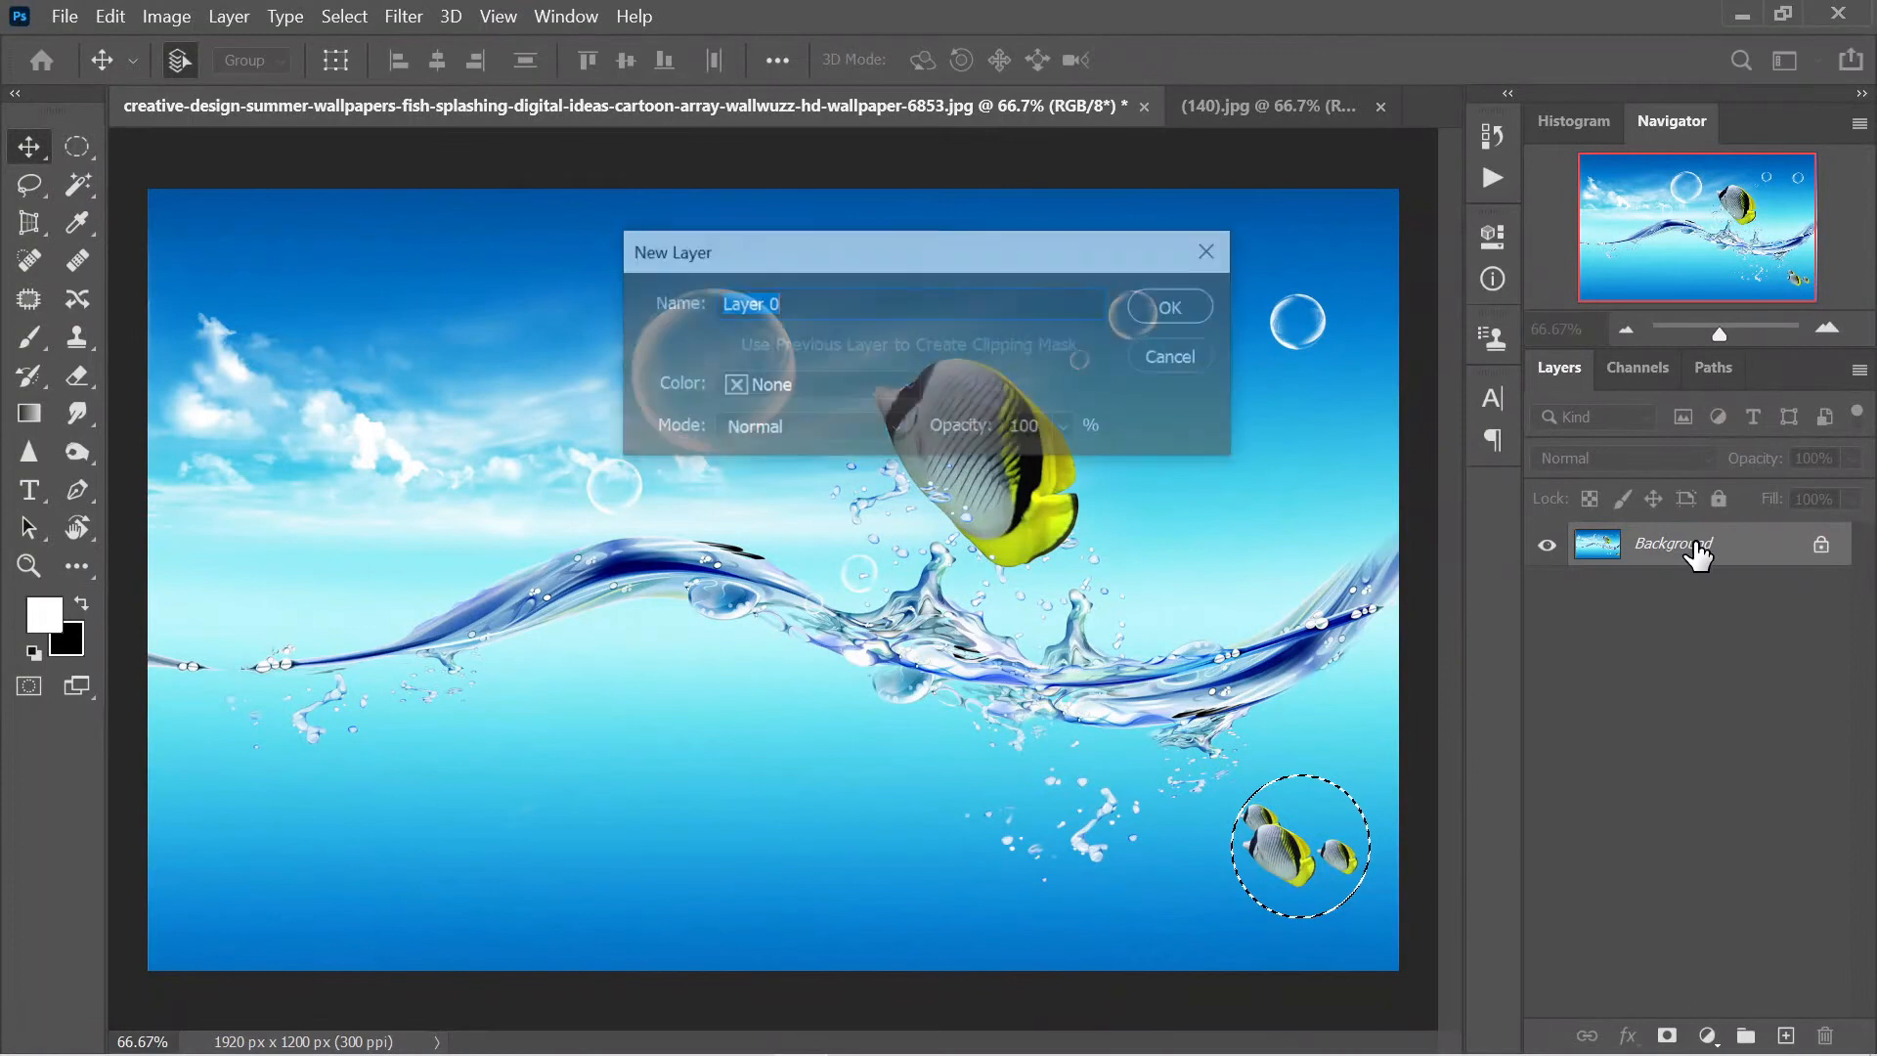
click(1144, 308)
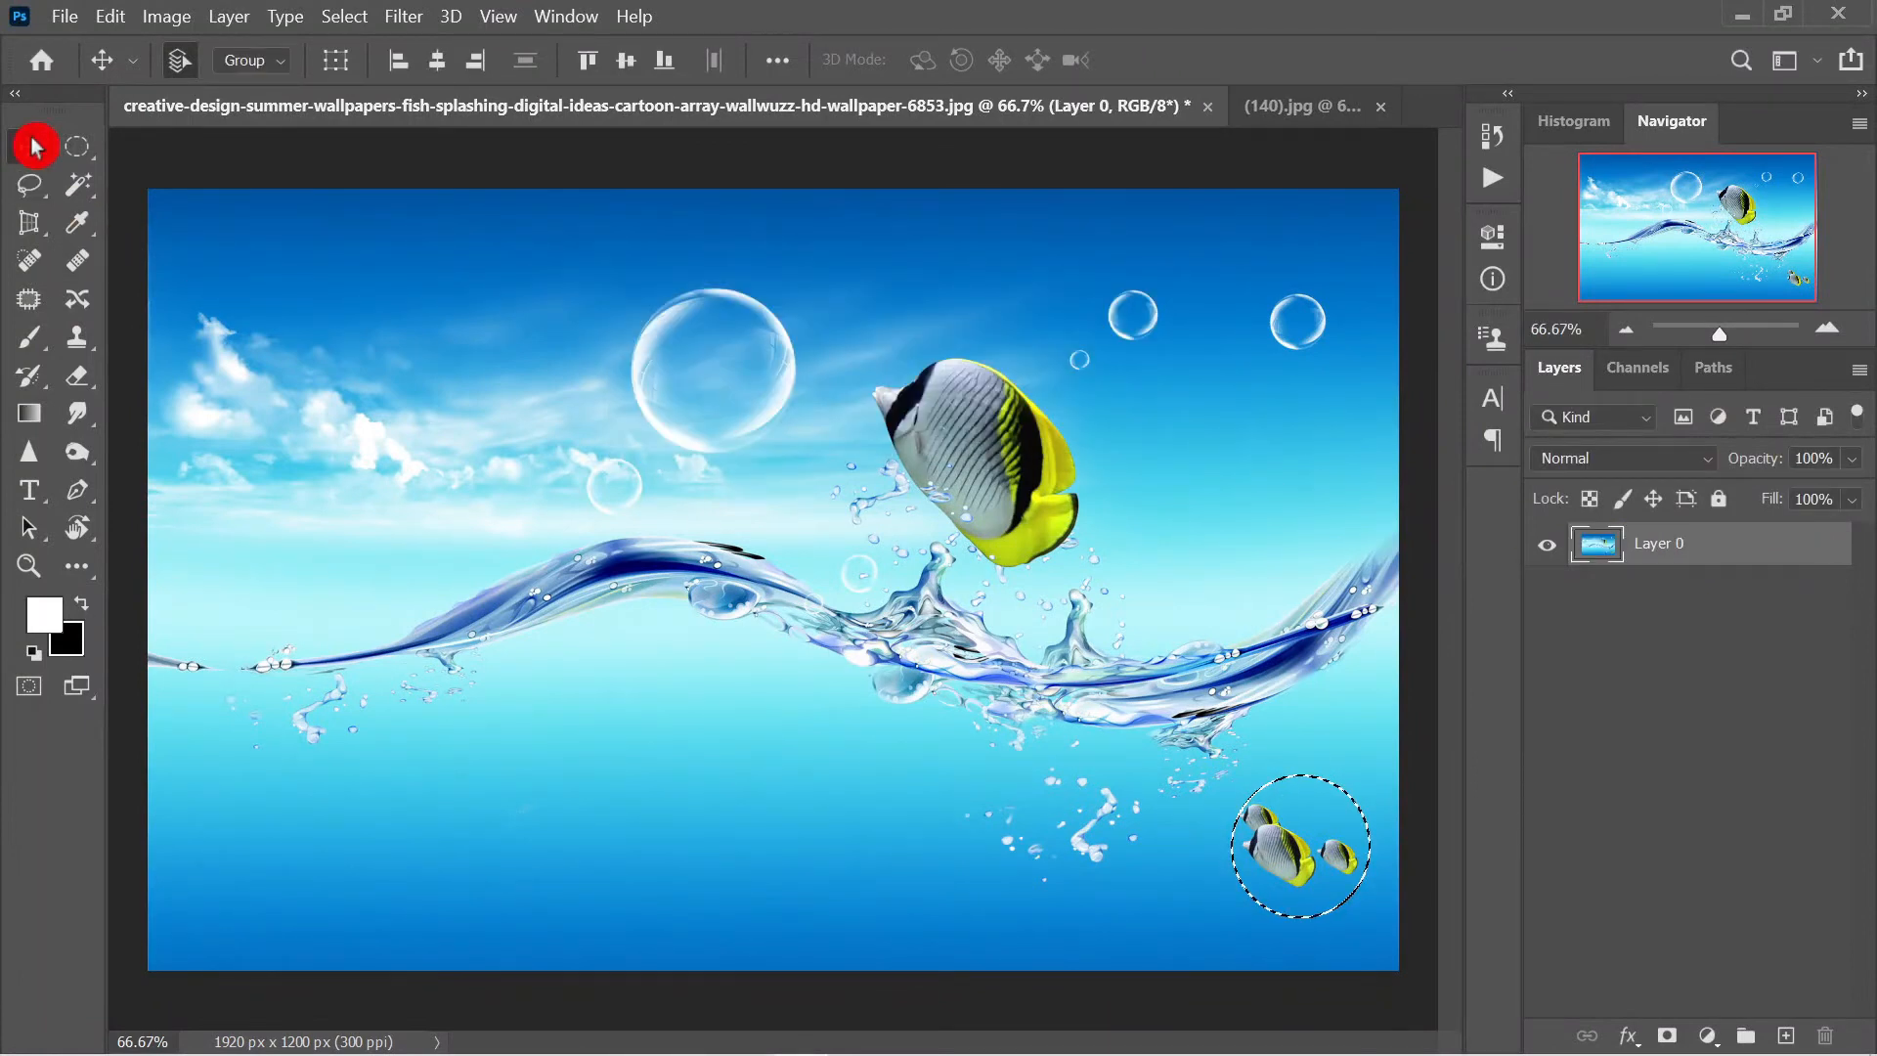
drag(1293, 832, 775, 818)
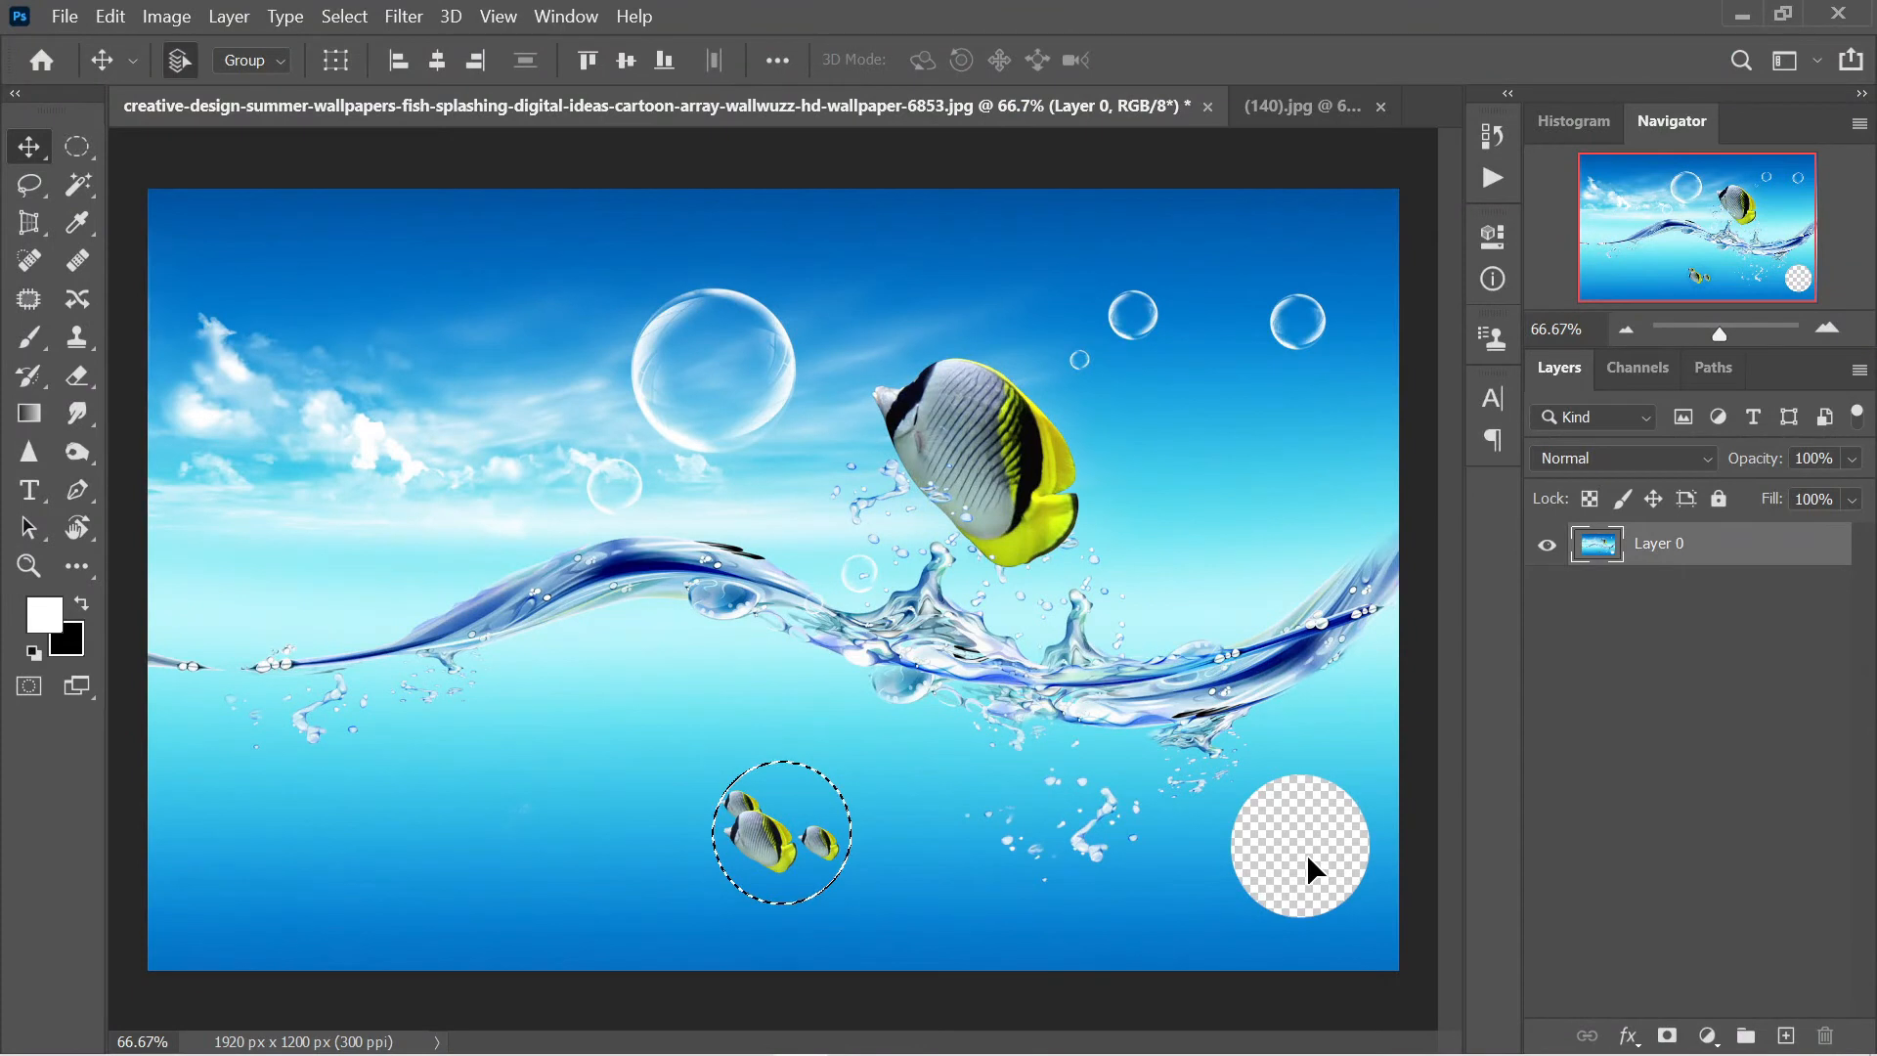
key(ctrl+z)
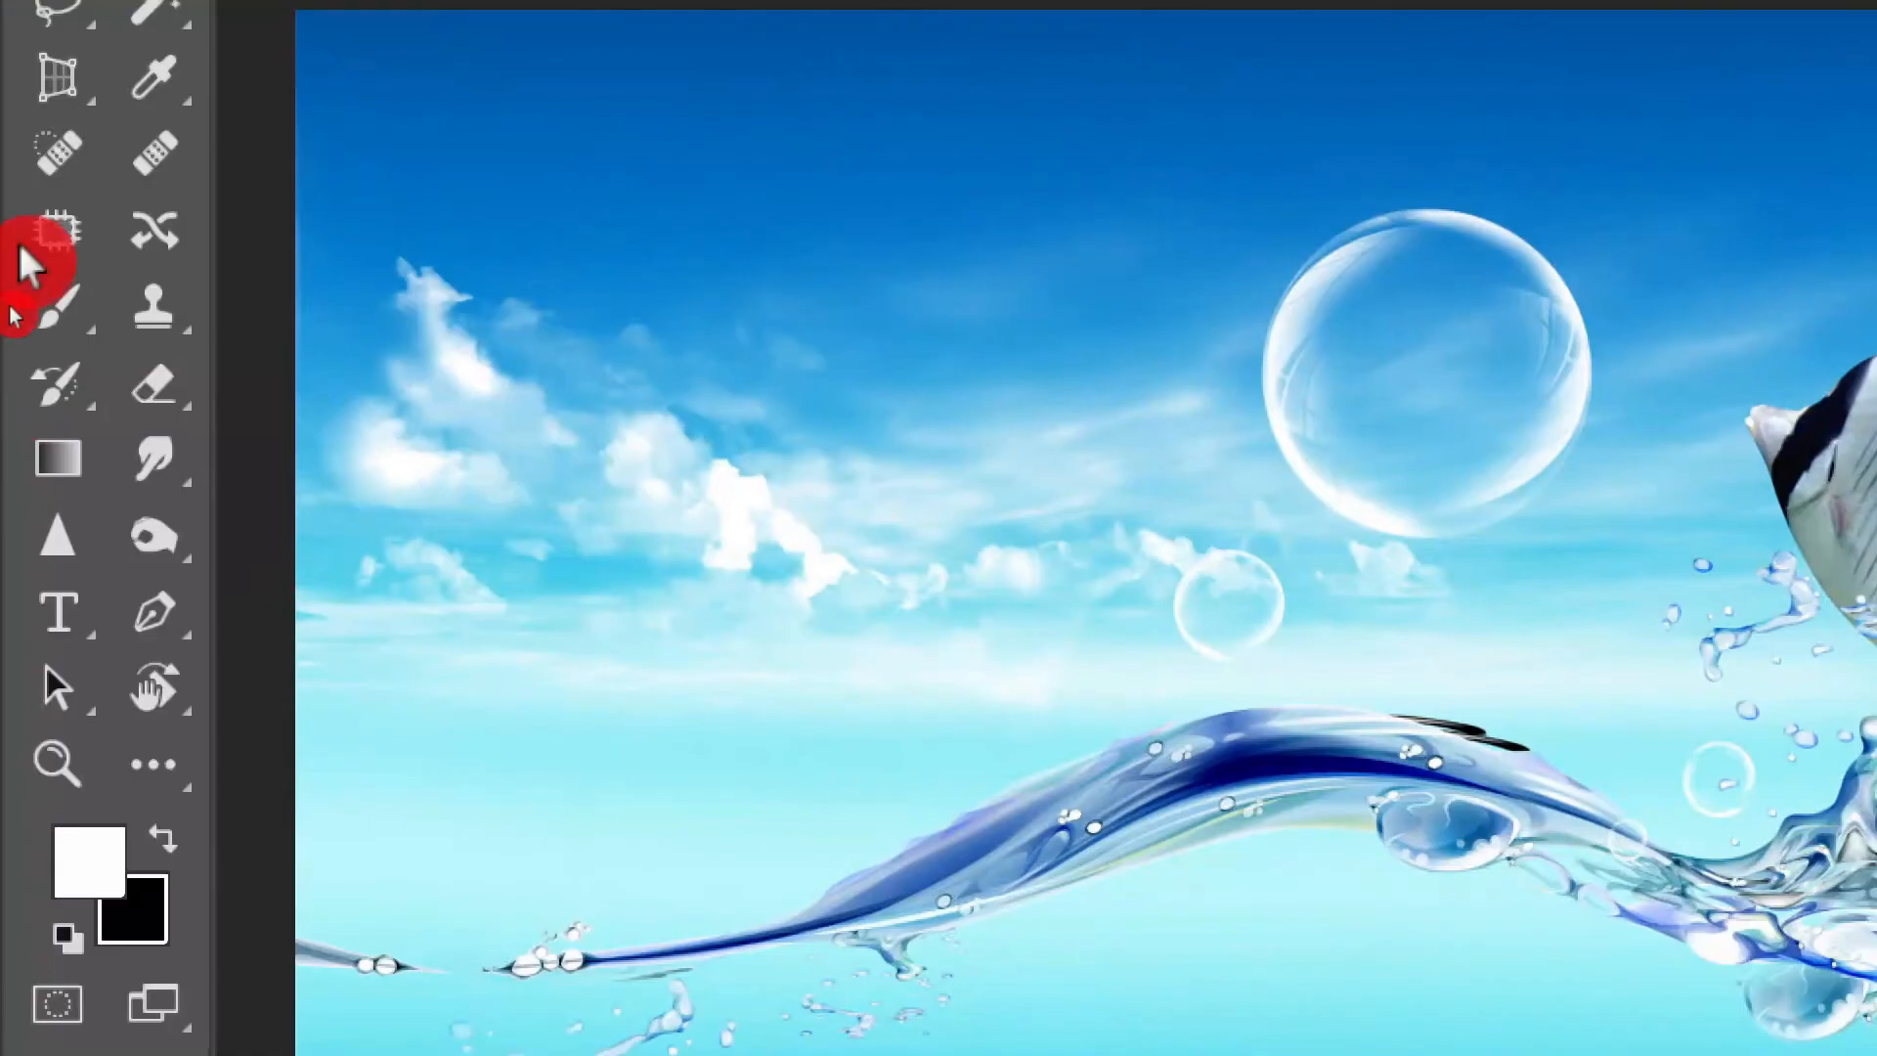
Step: Move the selected fish about 815 px left with the Content-Aware Move tool in Move mode and deselect
click(80, 298)
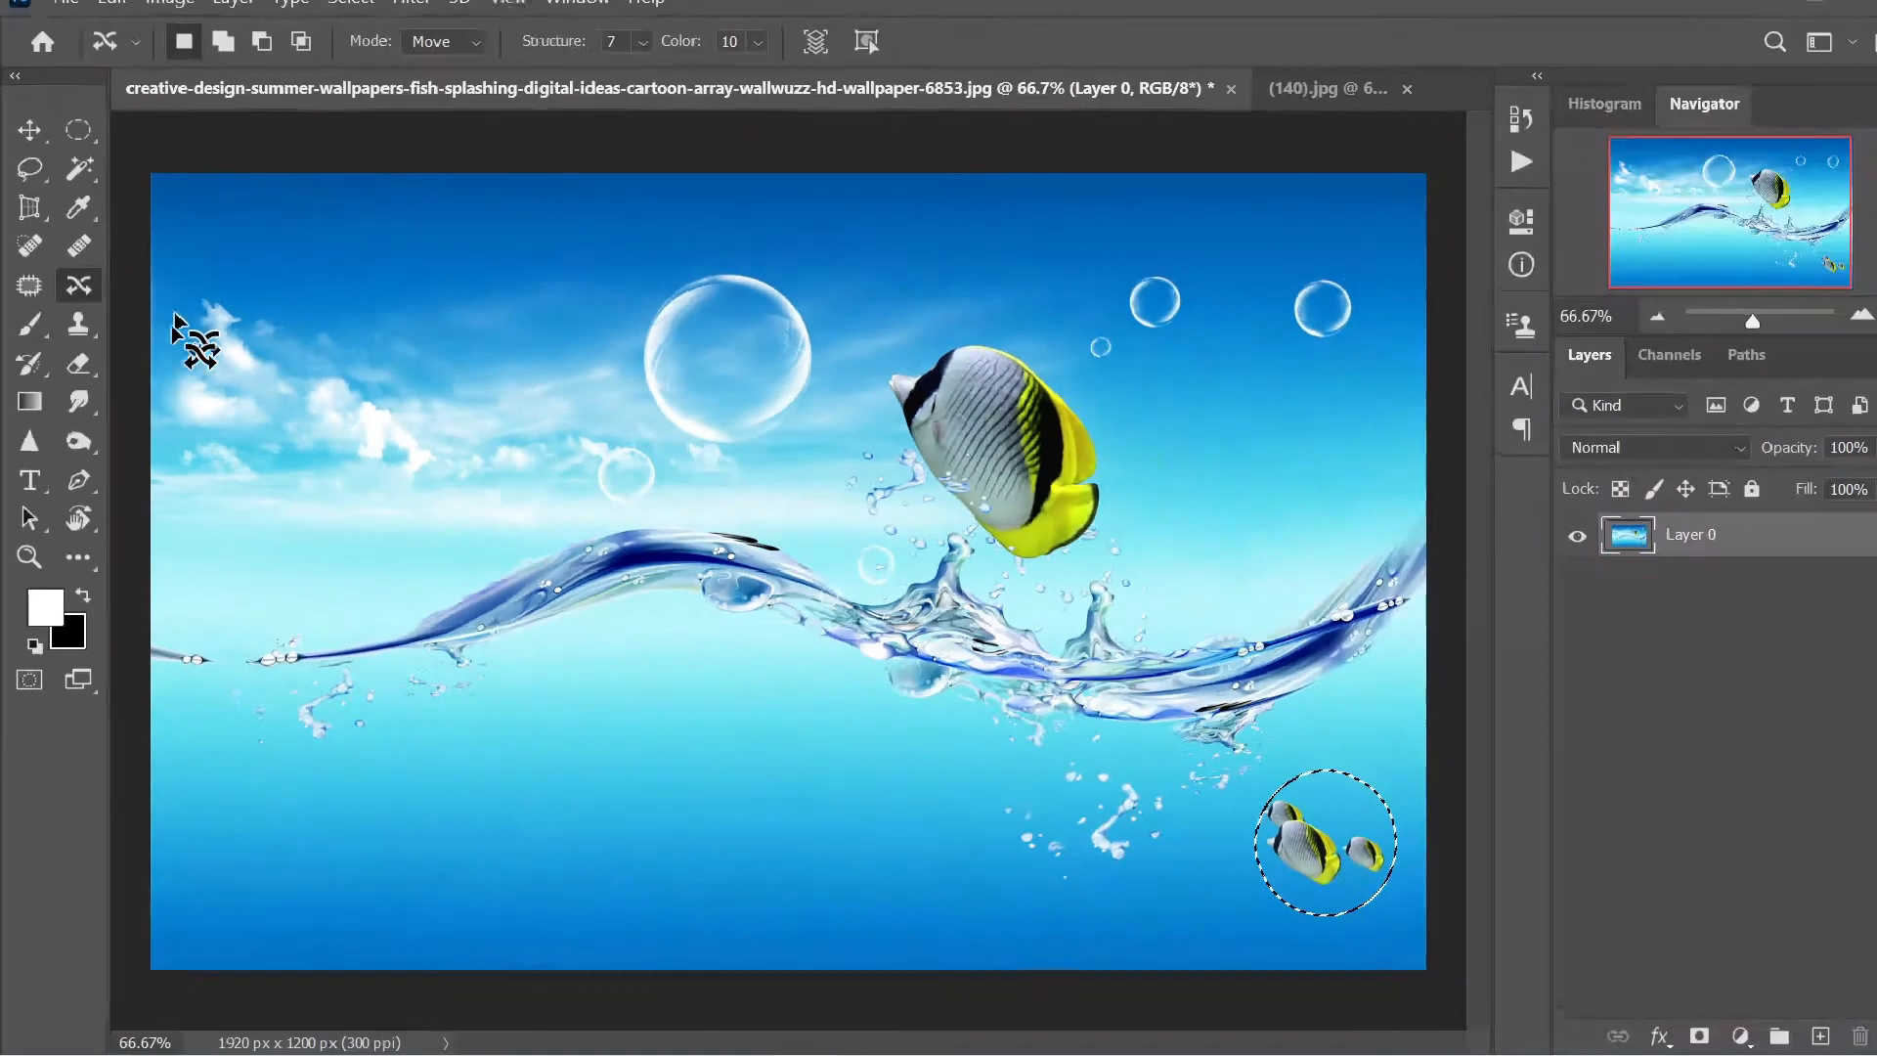
drag(1254, 847, 756, 832)
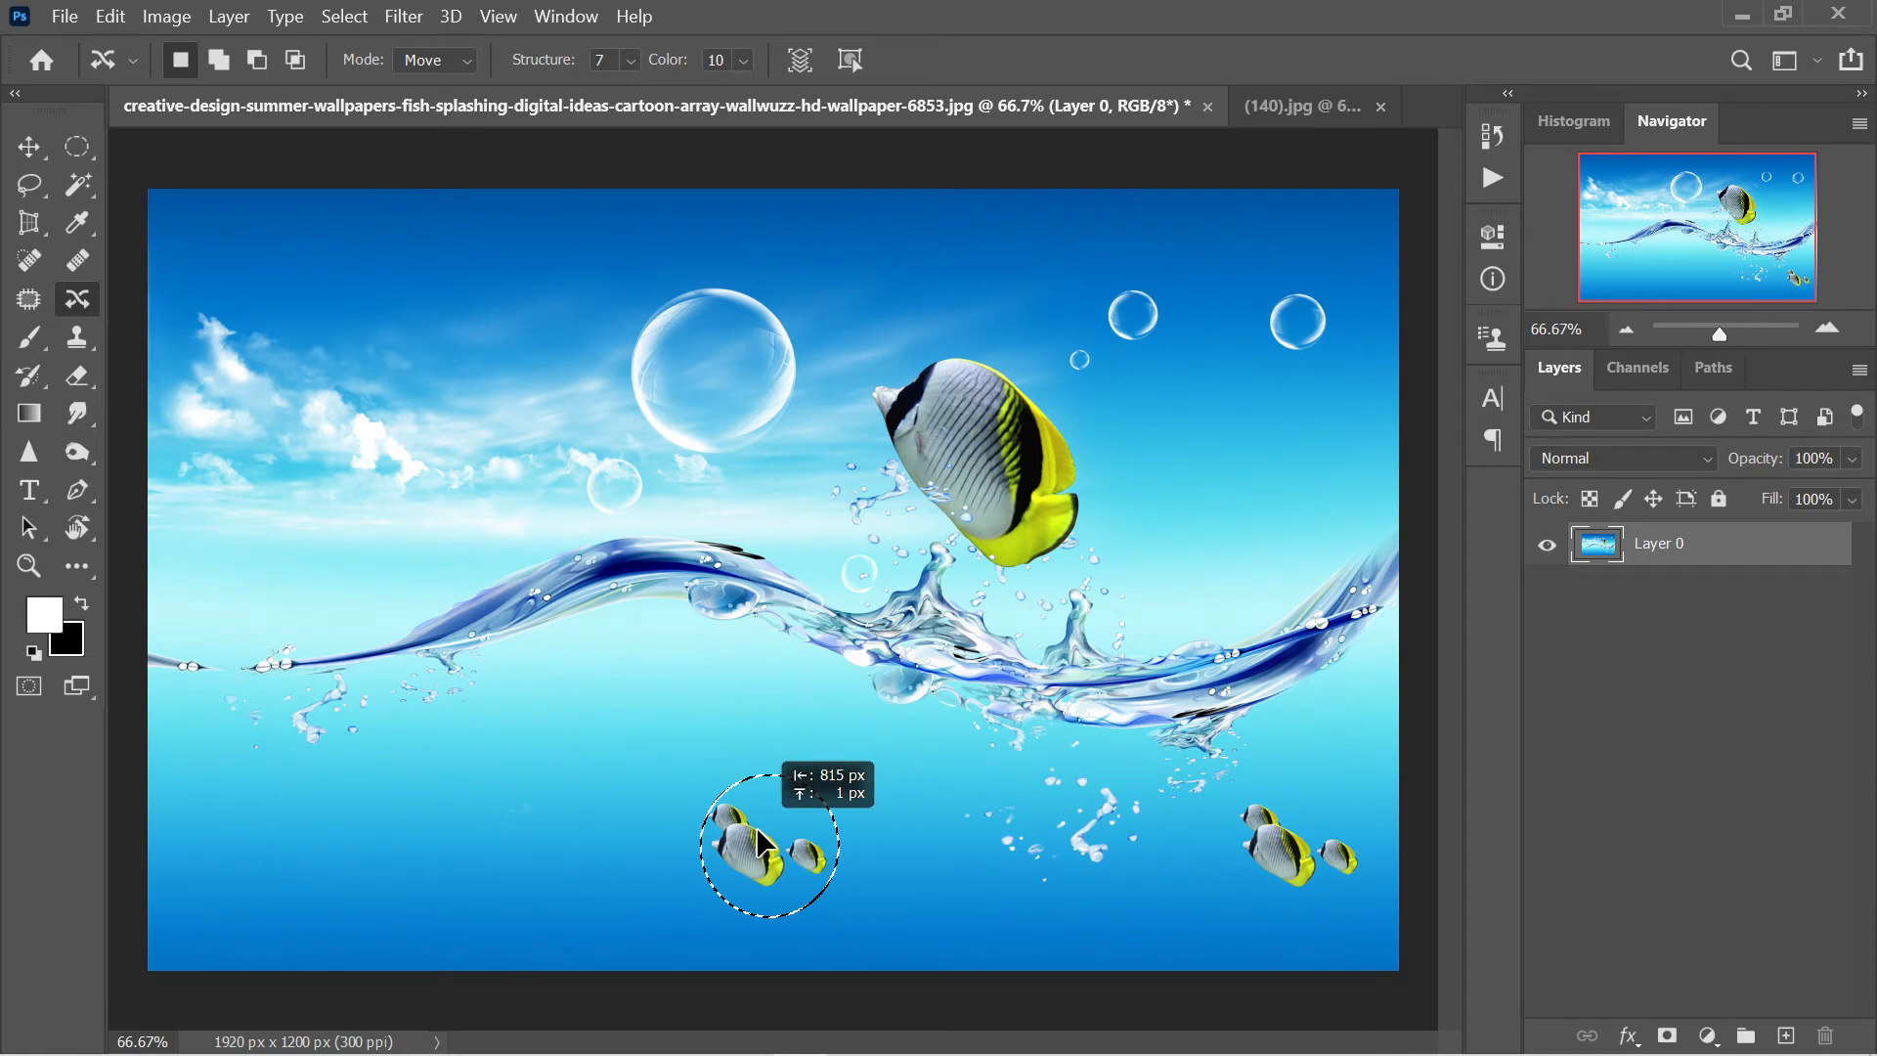
drag(755, 825, 755, 825)
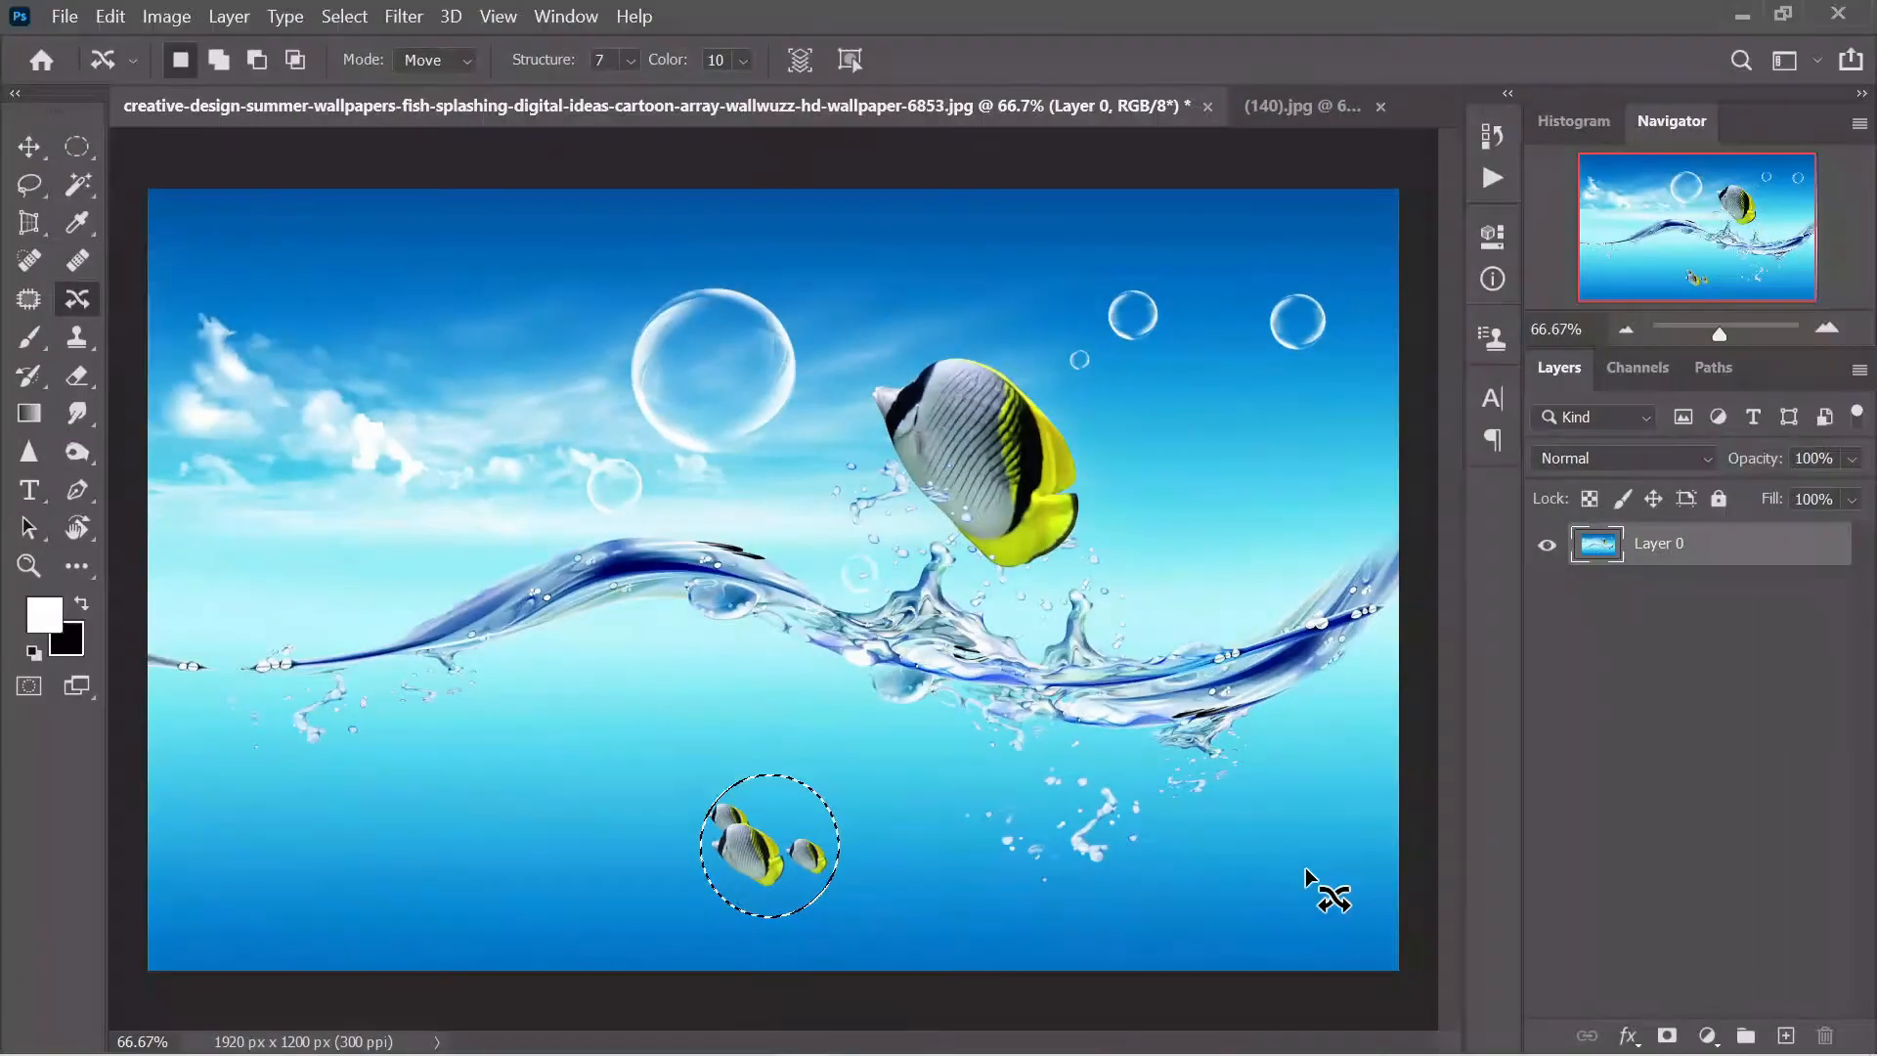
key(ctrl+d)
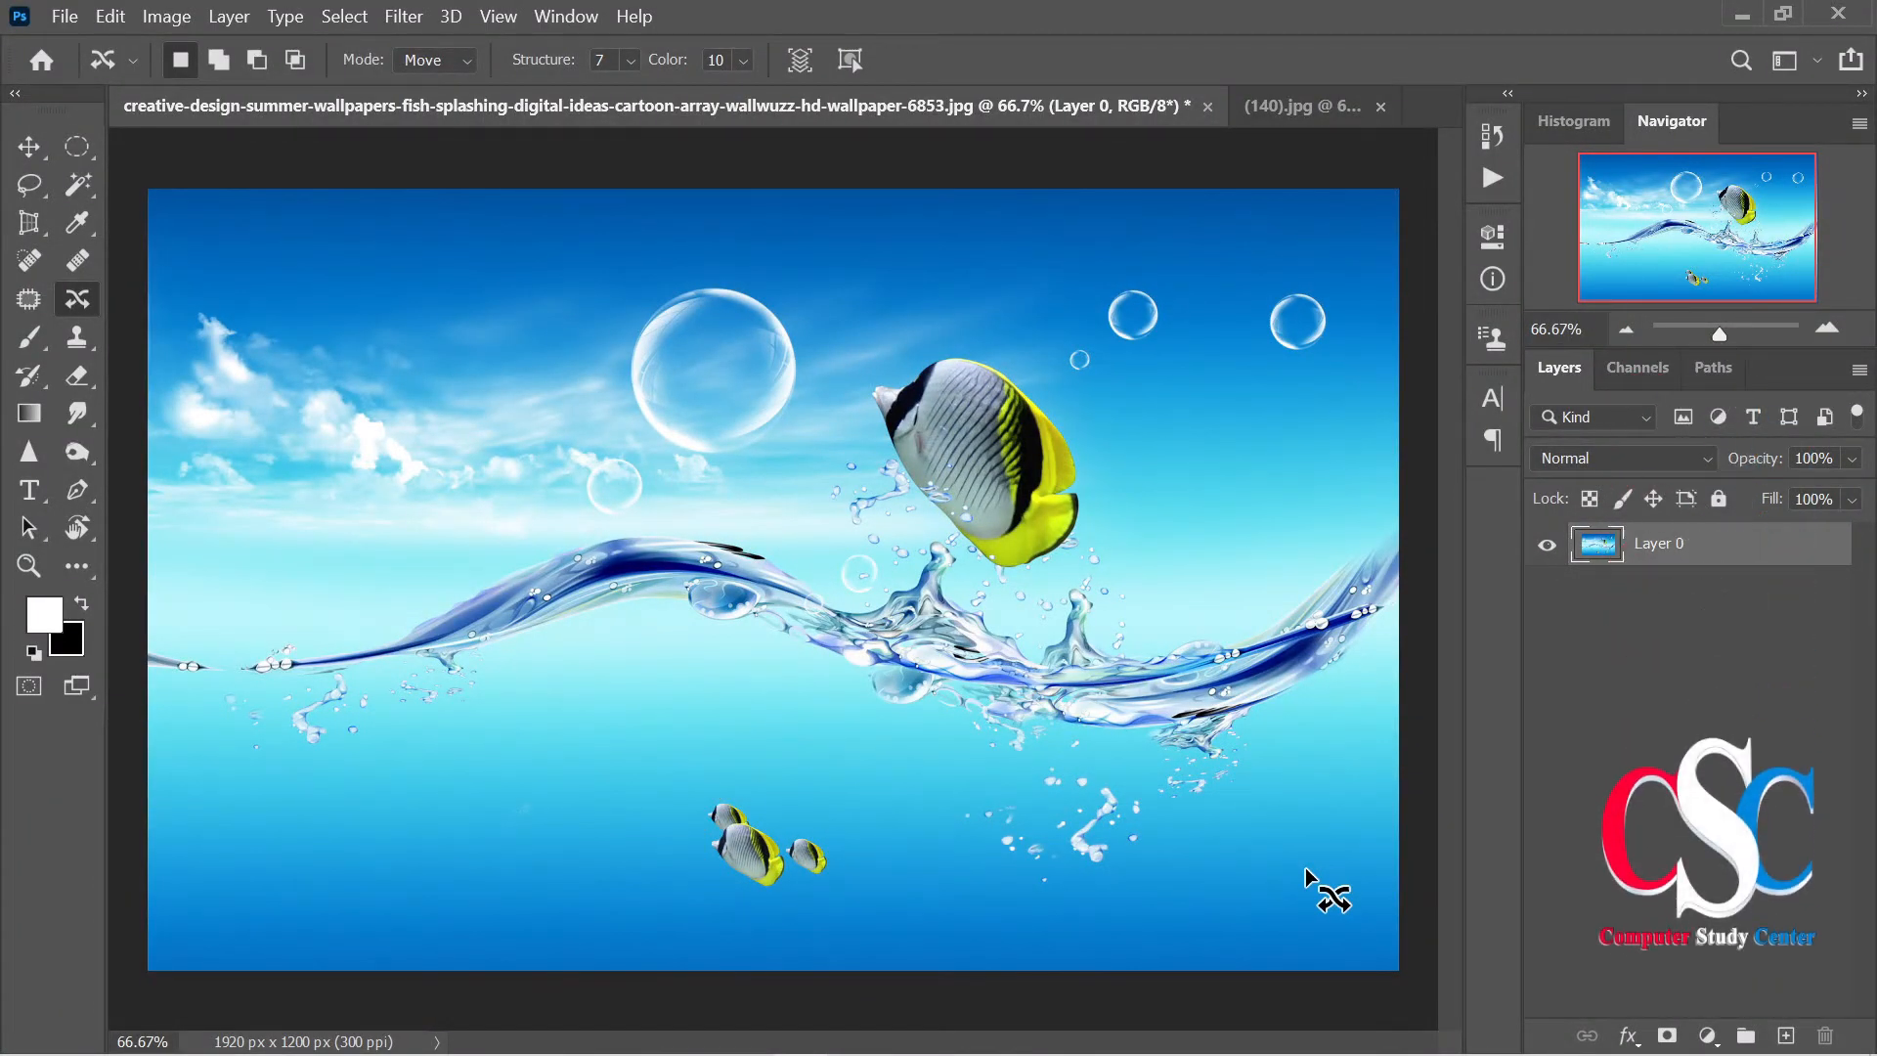
Step: Content-Aware Move the upper-right bubble next to the large fish's mouth, and the two neighbouring bubbles into the water below the wave
mouse_move(1317, 355)
mouse_down()
mouse_move(1260, 347)
mouse_move(1267, 293)
mouse_move(1296, 274)
mouse_move(1331, 289)
mouse_move(1320, 361)
mouse_move(1088, 324)
mouse_move(882, 340)
mouse_up()
key(ctrl+d)
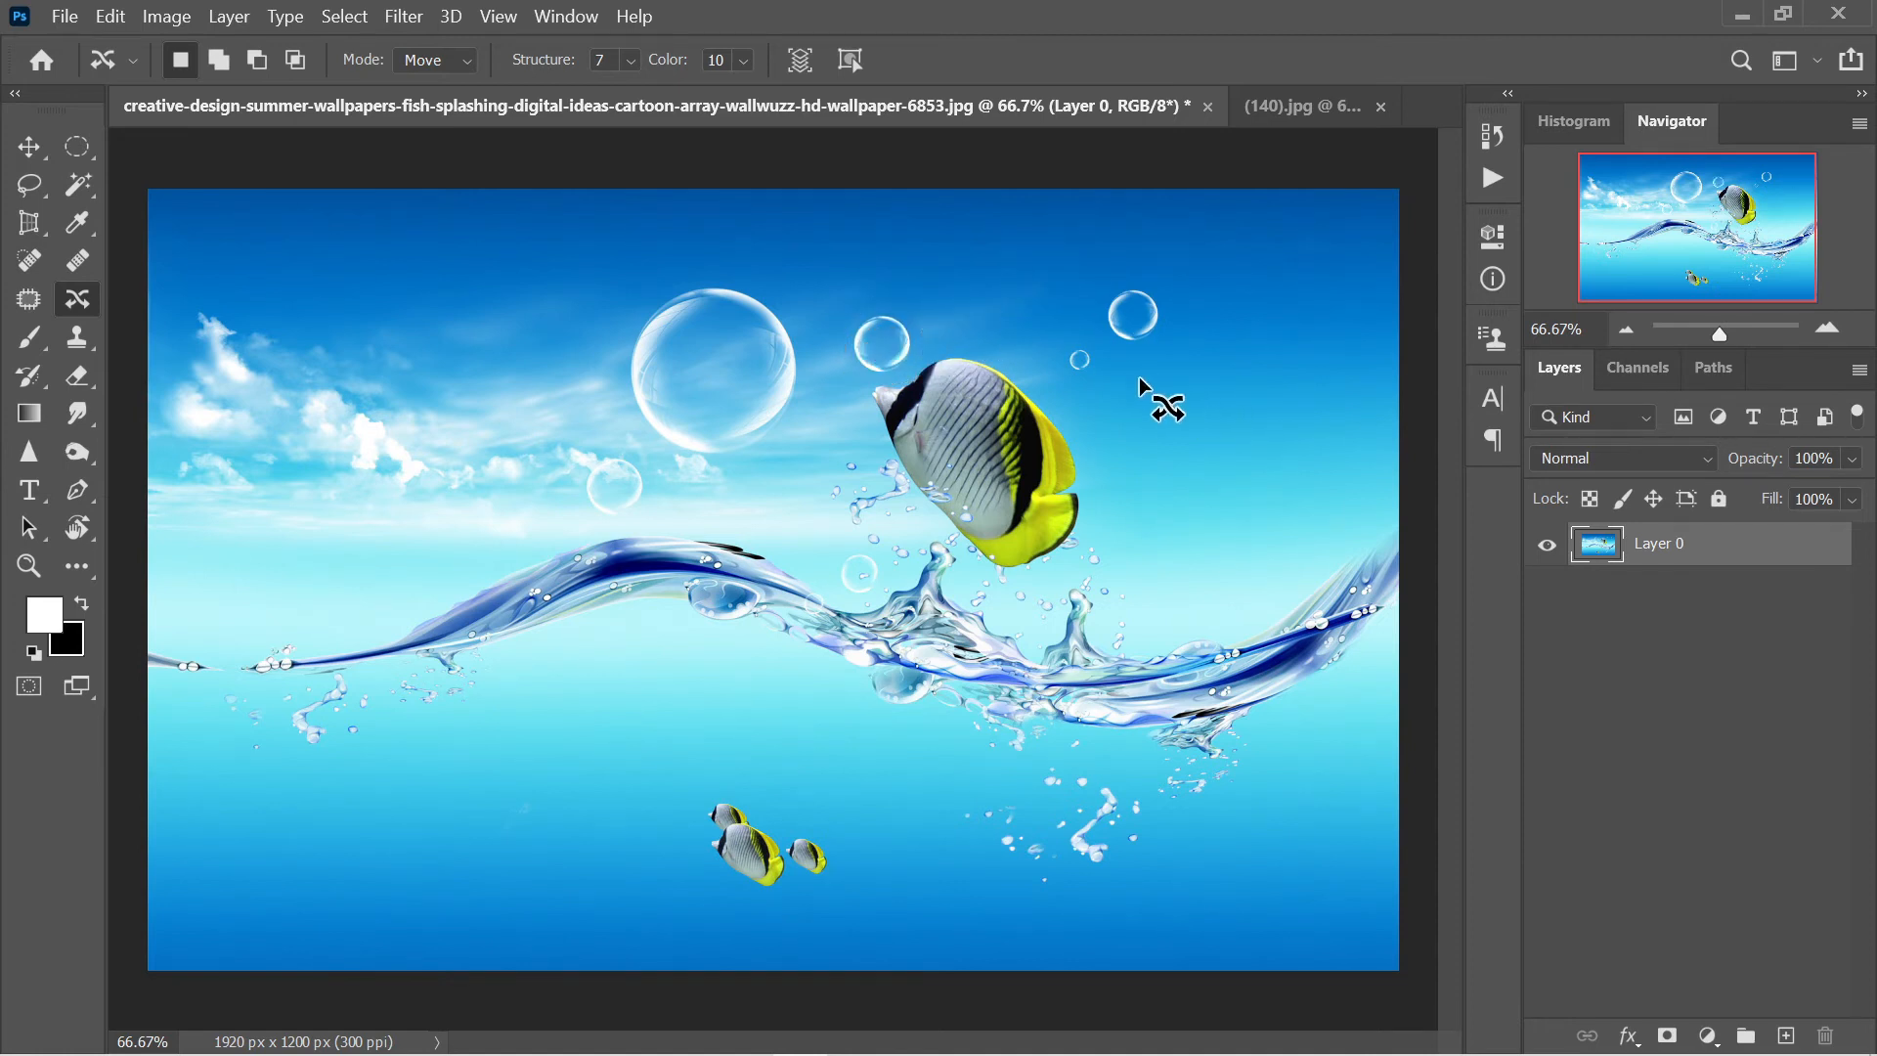
mouse_move(1115, 380)
mouse_down()
mouse_move(1052, 378)
mouse_move(1053, 317)
mouse_move(1128, 270)
mouse_move(1185, 286)
mouse_move(1178, 333)
mouse_move(1105, 379)
mouse_move(1107, 337)
mouse_move(745, 729)
mouse_up()
click(1444, 733)
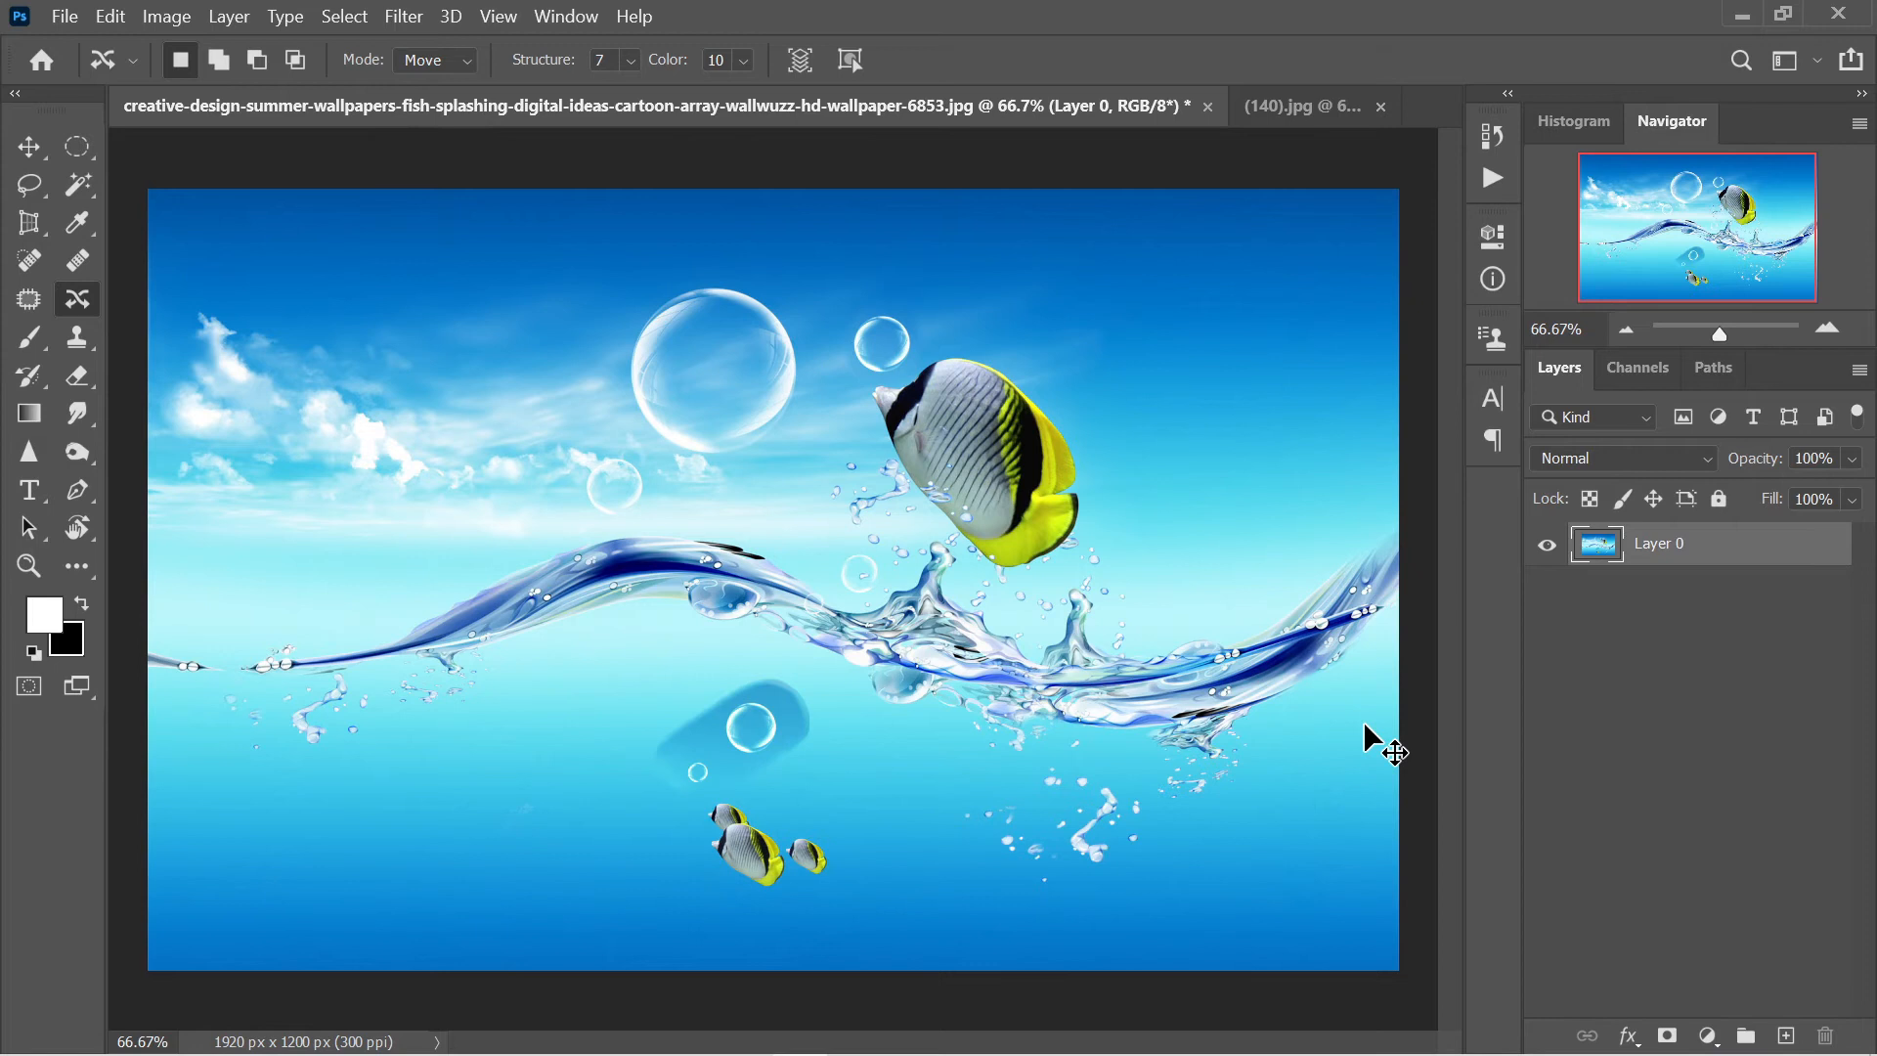
Step: Undo the content-aware bubble and fish moves, back to the selected fish in the lower-right corner
key(ctrl+z)
key(ctrl+z)
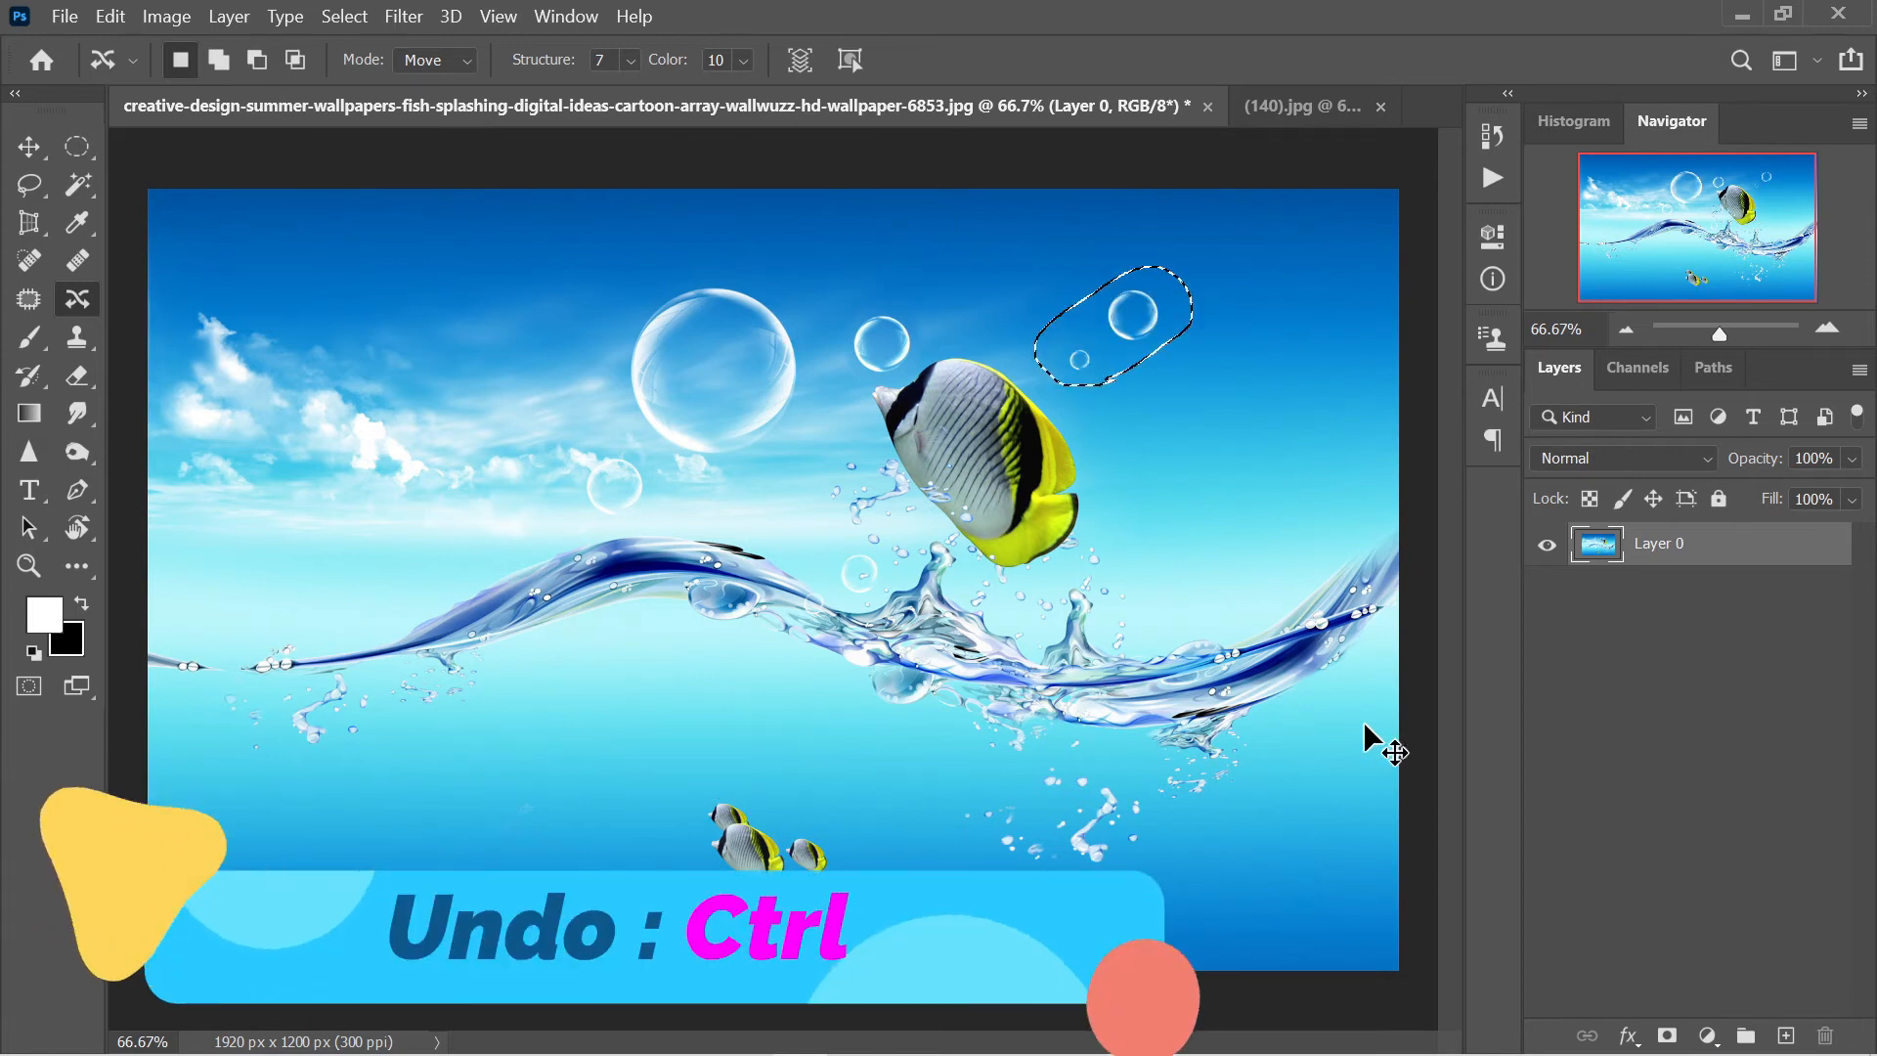
key(ctrl+z)
key(ctrl+z)
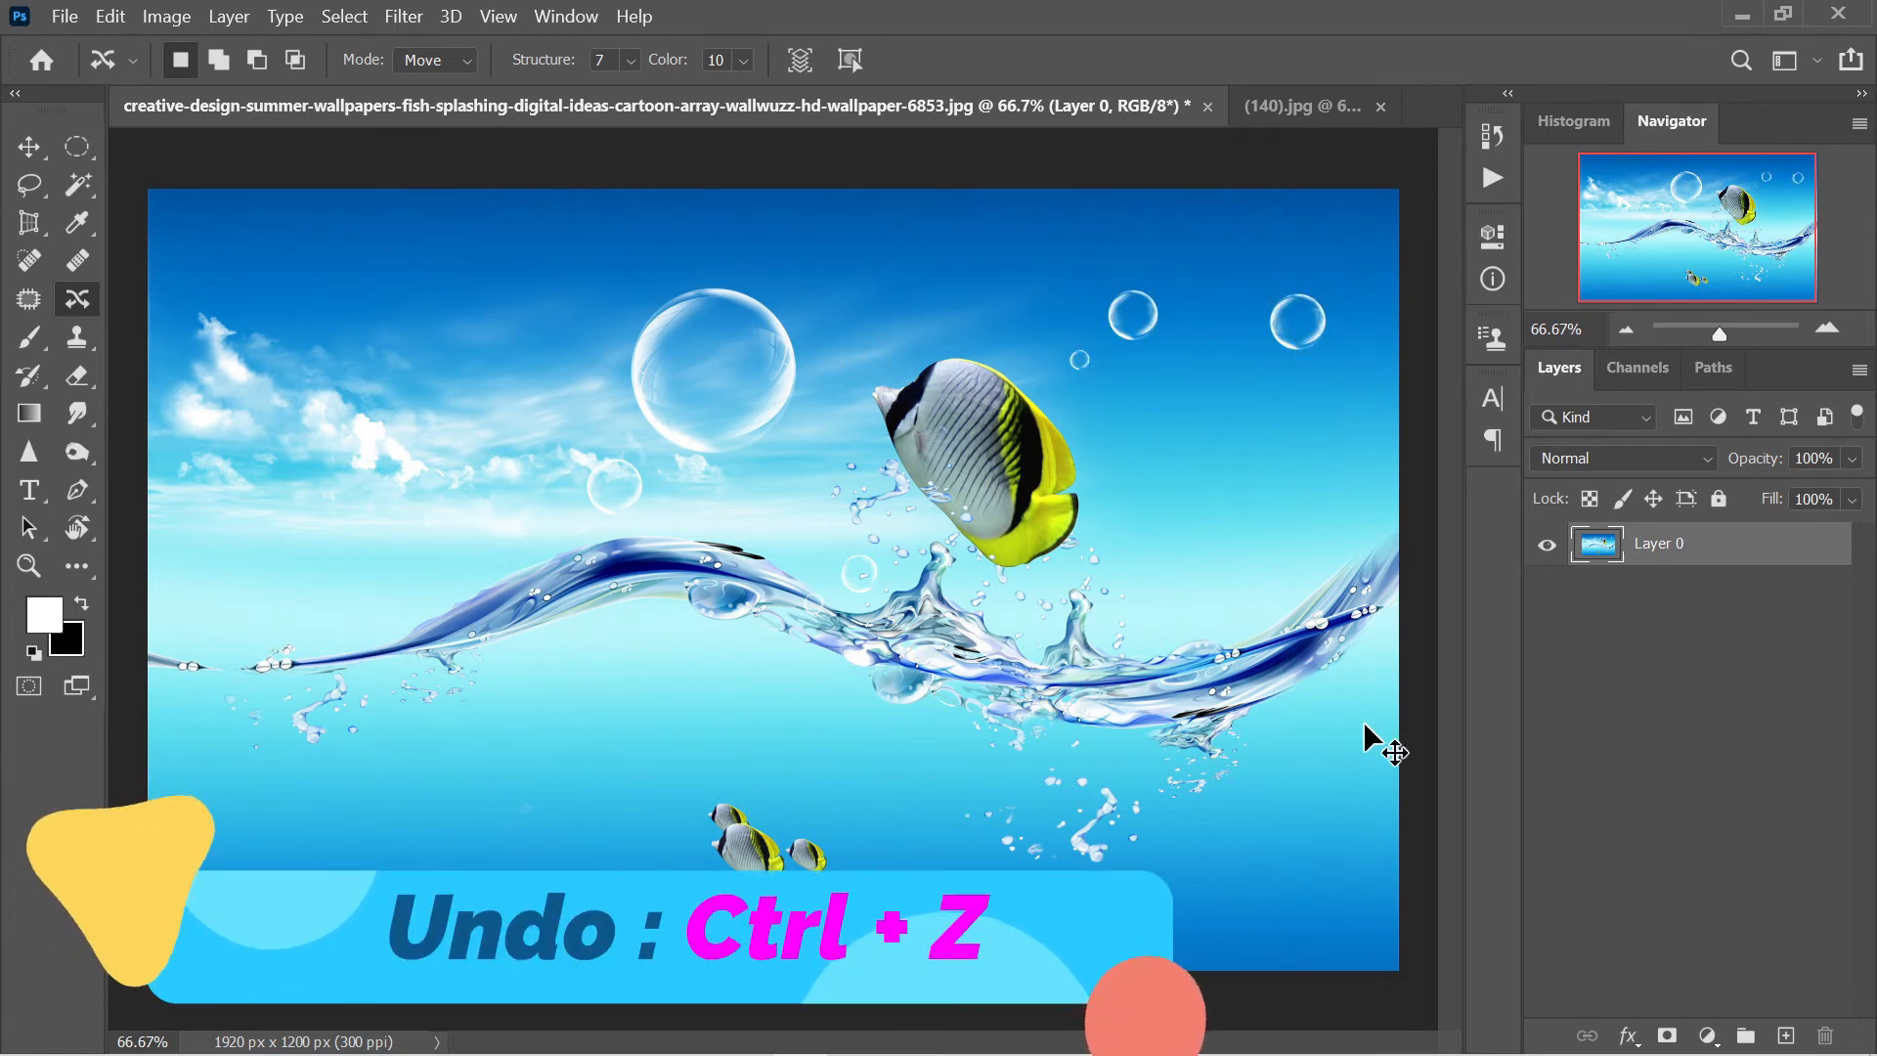
key(ctrl+z)
key(ctrl+z)
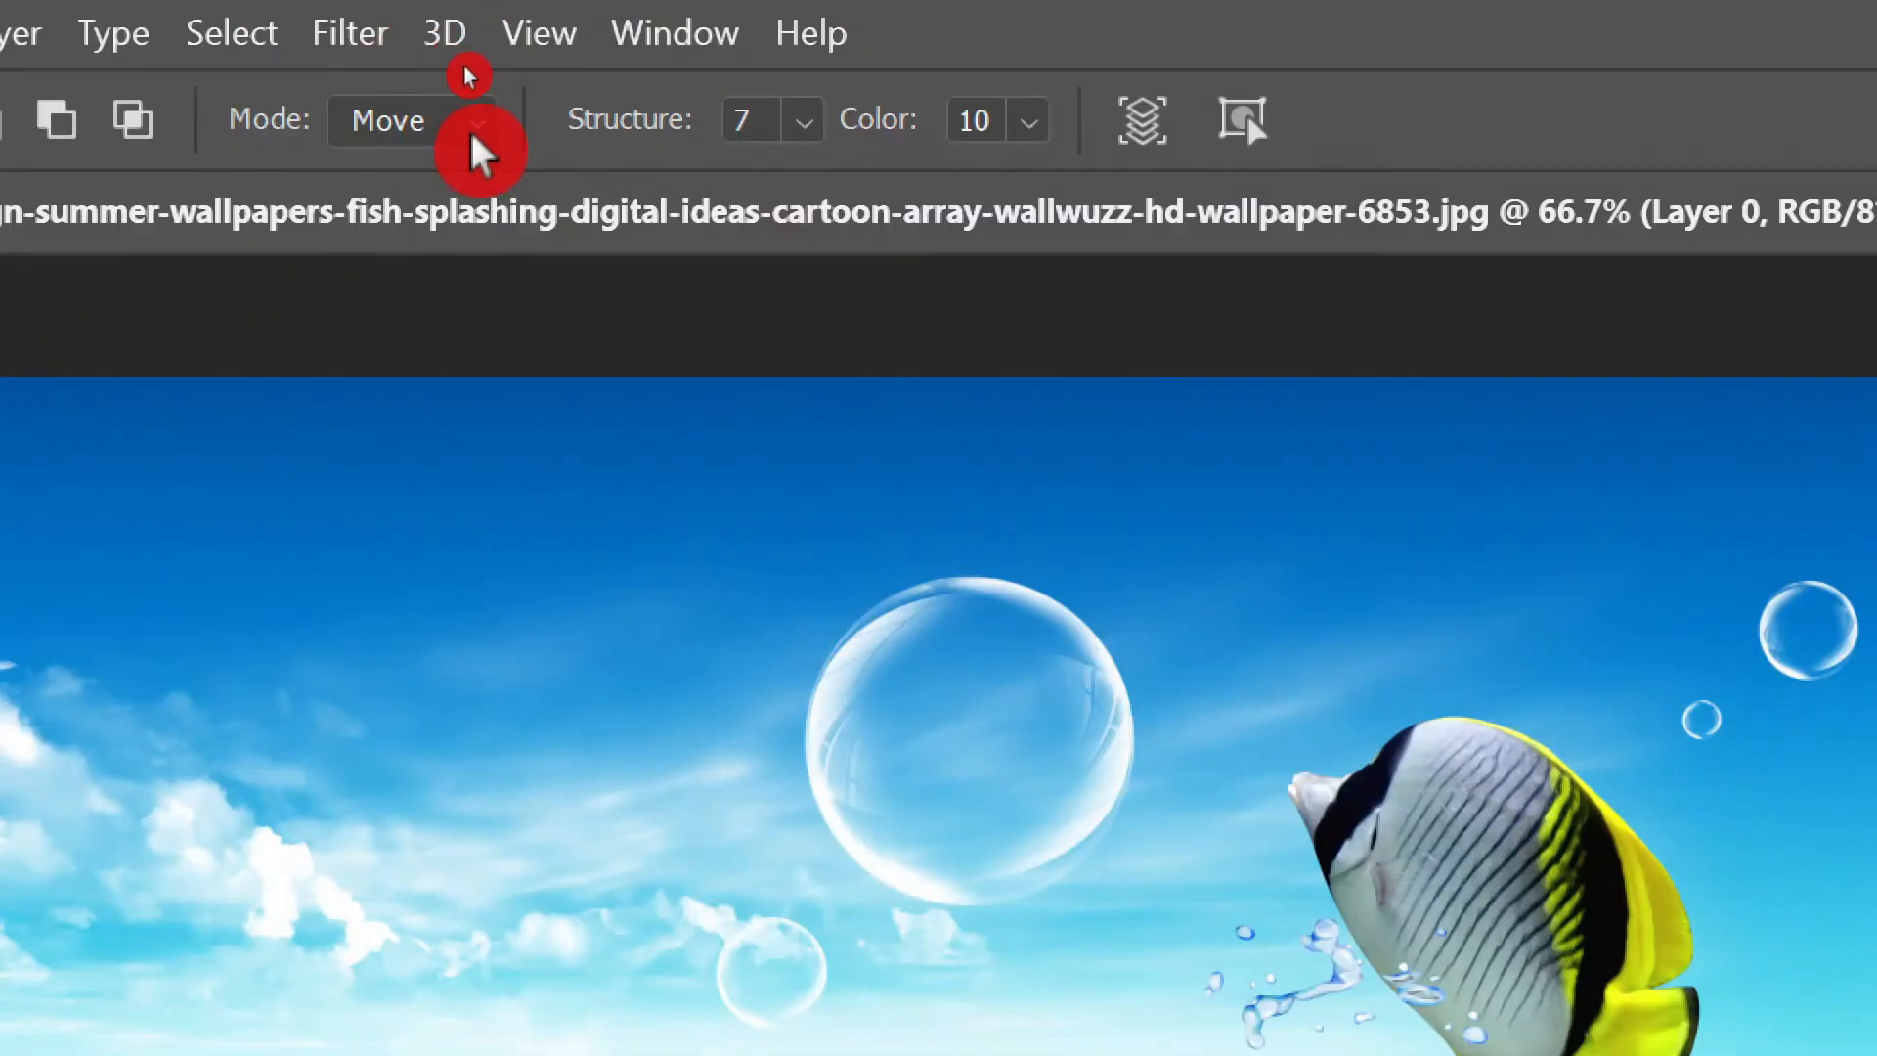
Step: Set the Content-Aware Move mode to Extend, and outline the left part of the tree's crown in (140).jpg
click(475, 126)
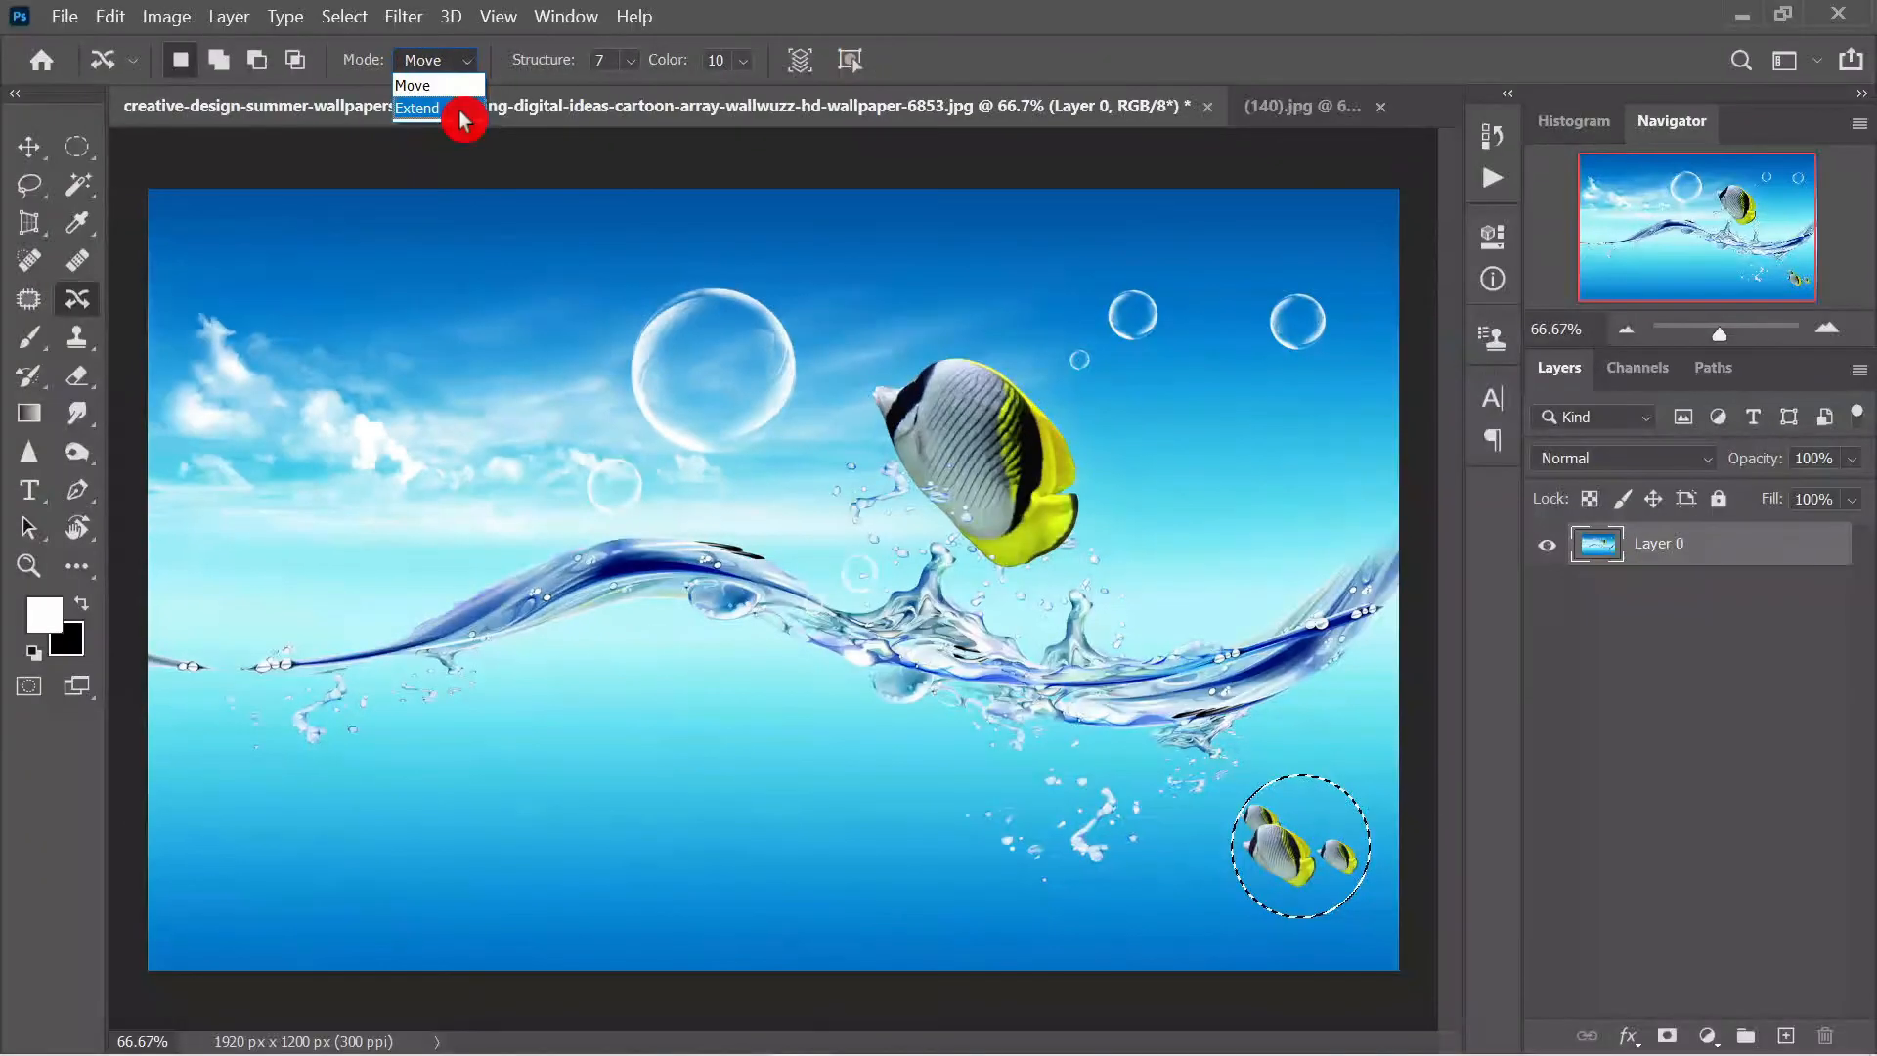
click(459, 110)
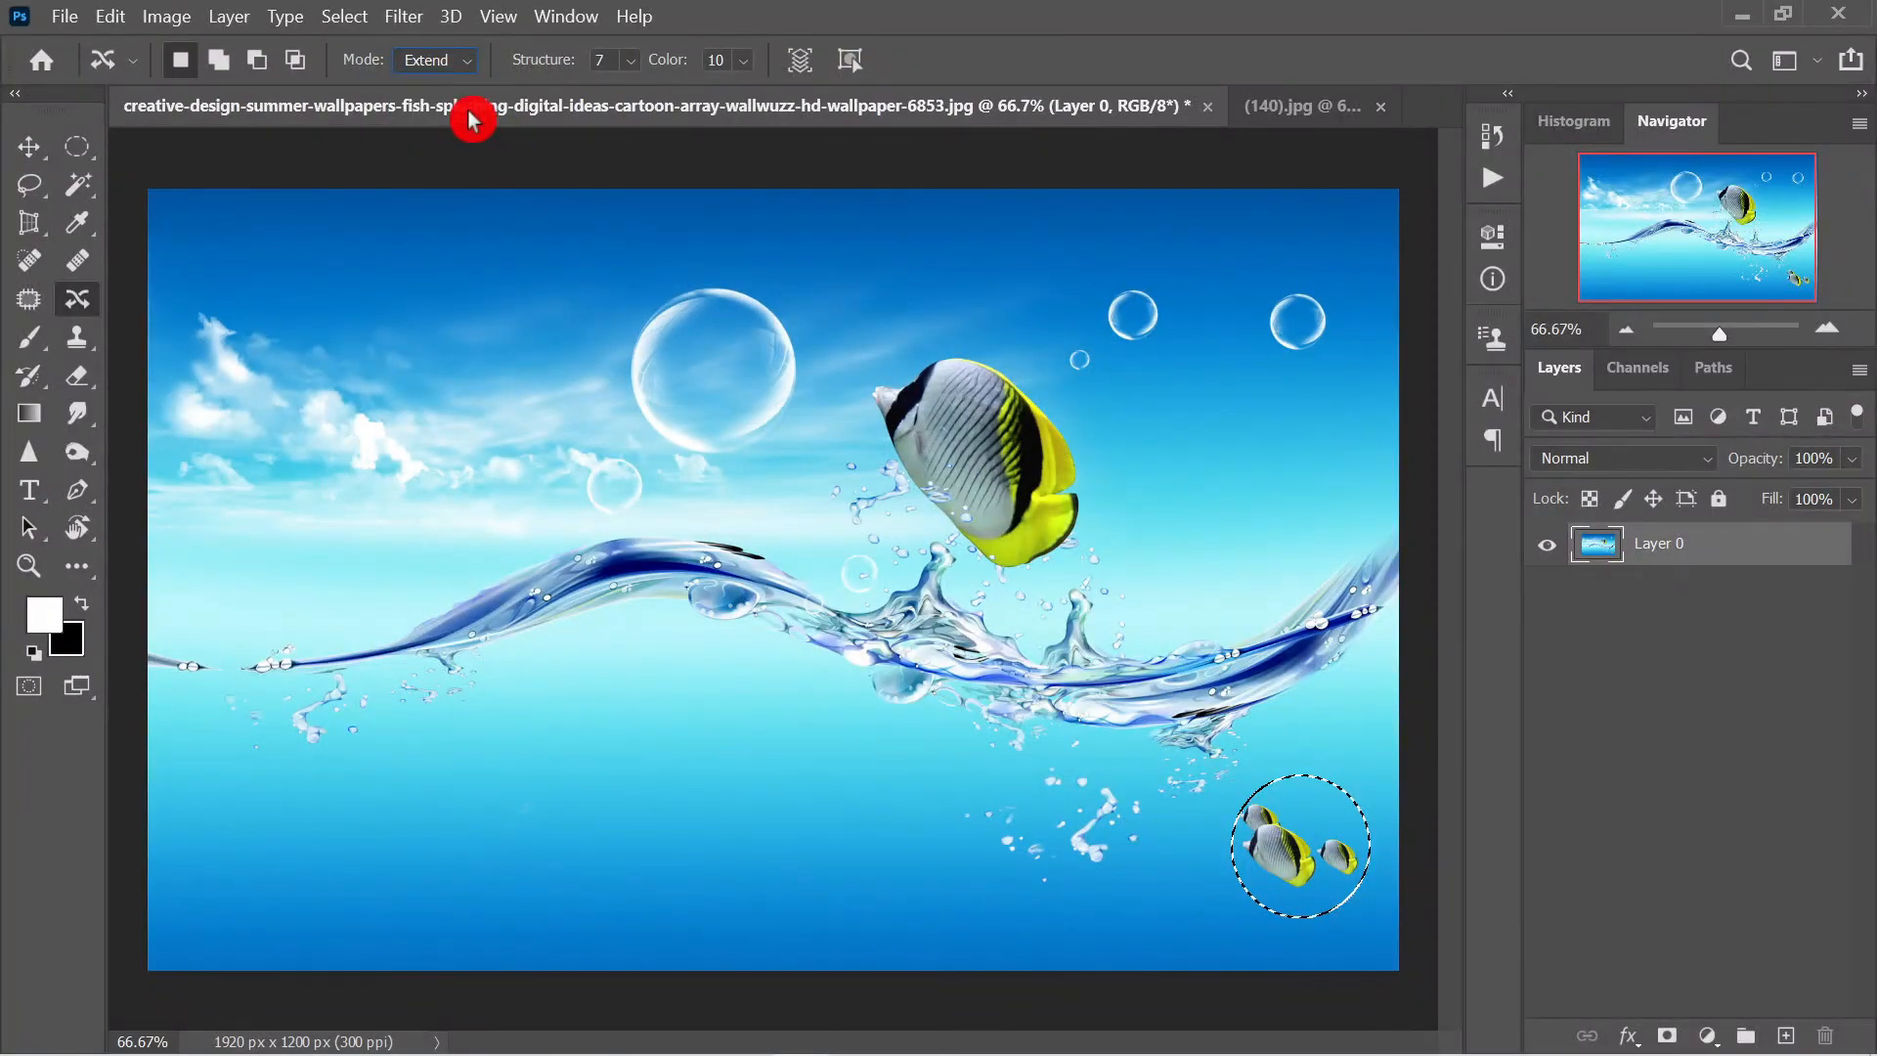
click(1311, 107)
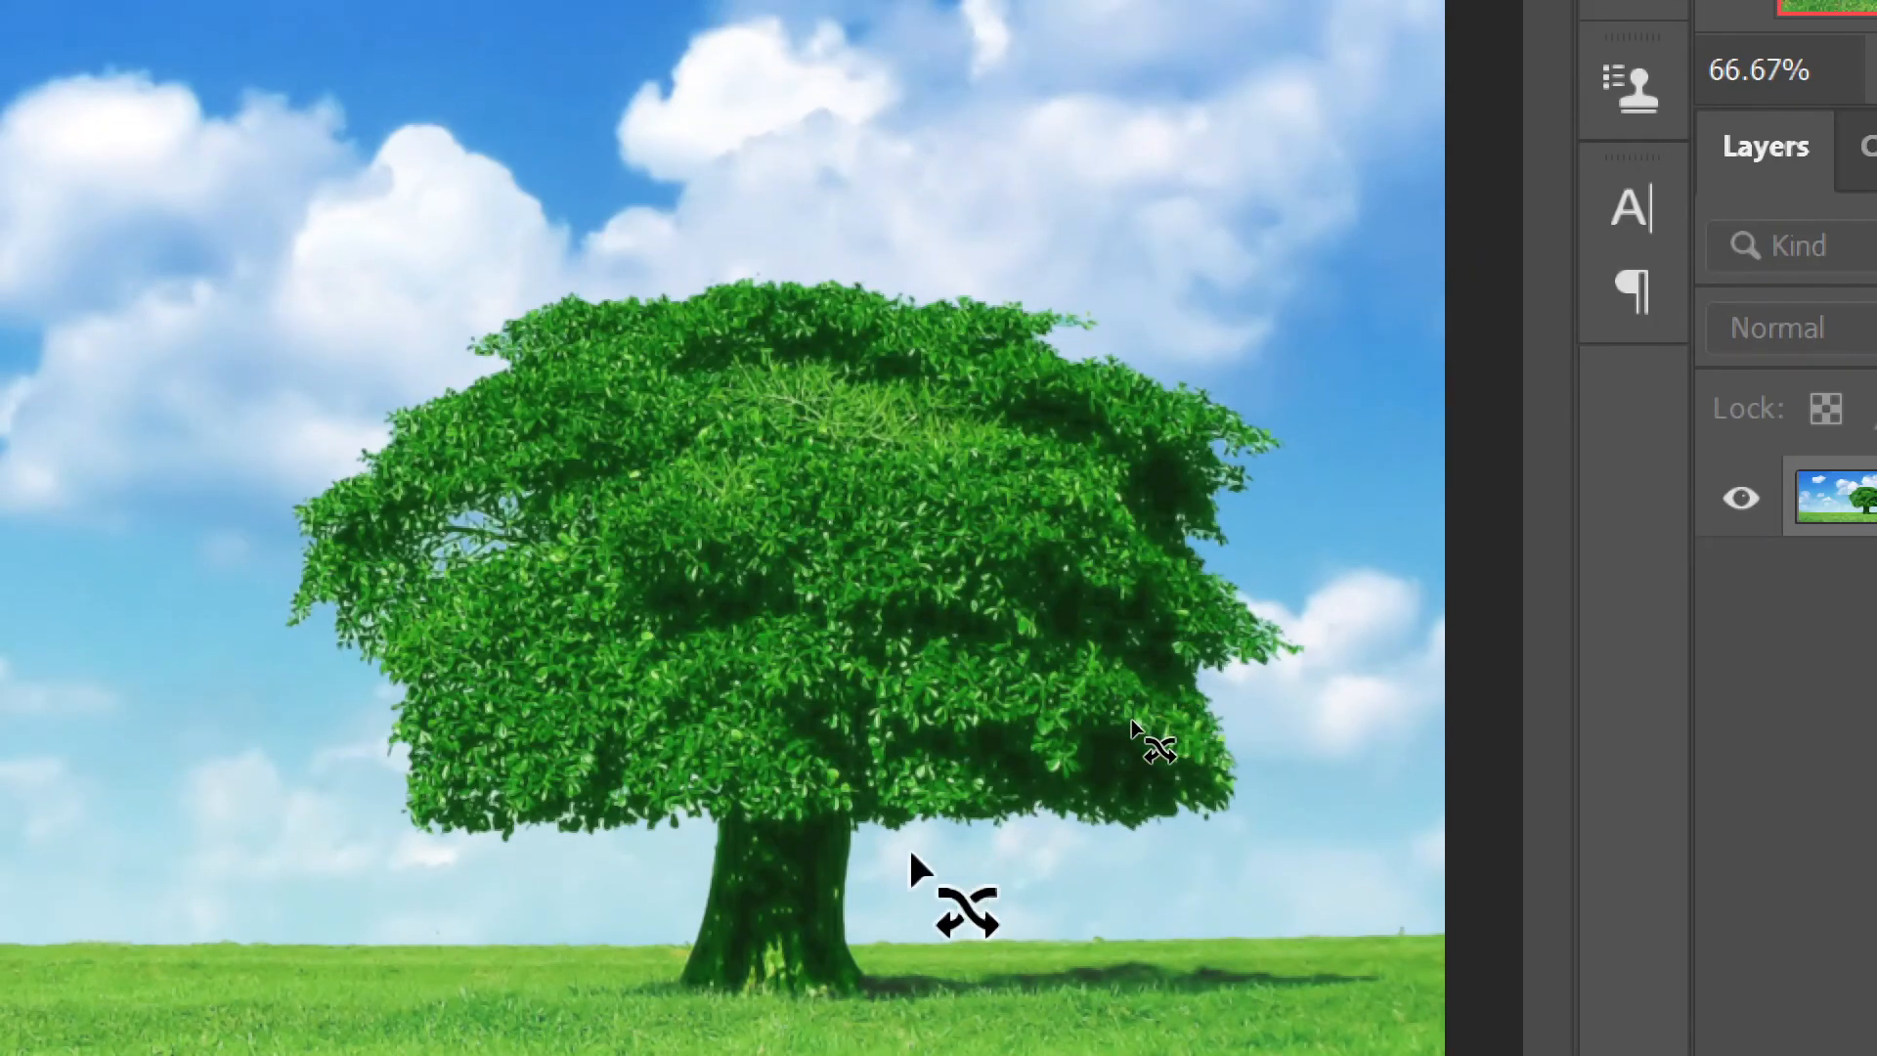
mouse_move(909, 847)
mouse_down()
mouse_move(393, 854)
mouse_move(260, 493)
mouse_move(368, 358)
mouse_move(447, 317)
mouse_up()
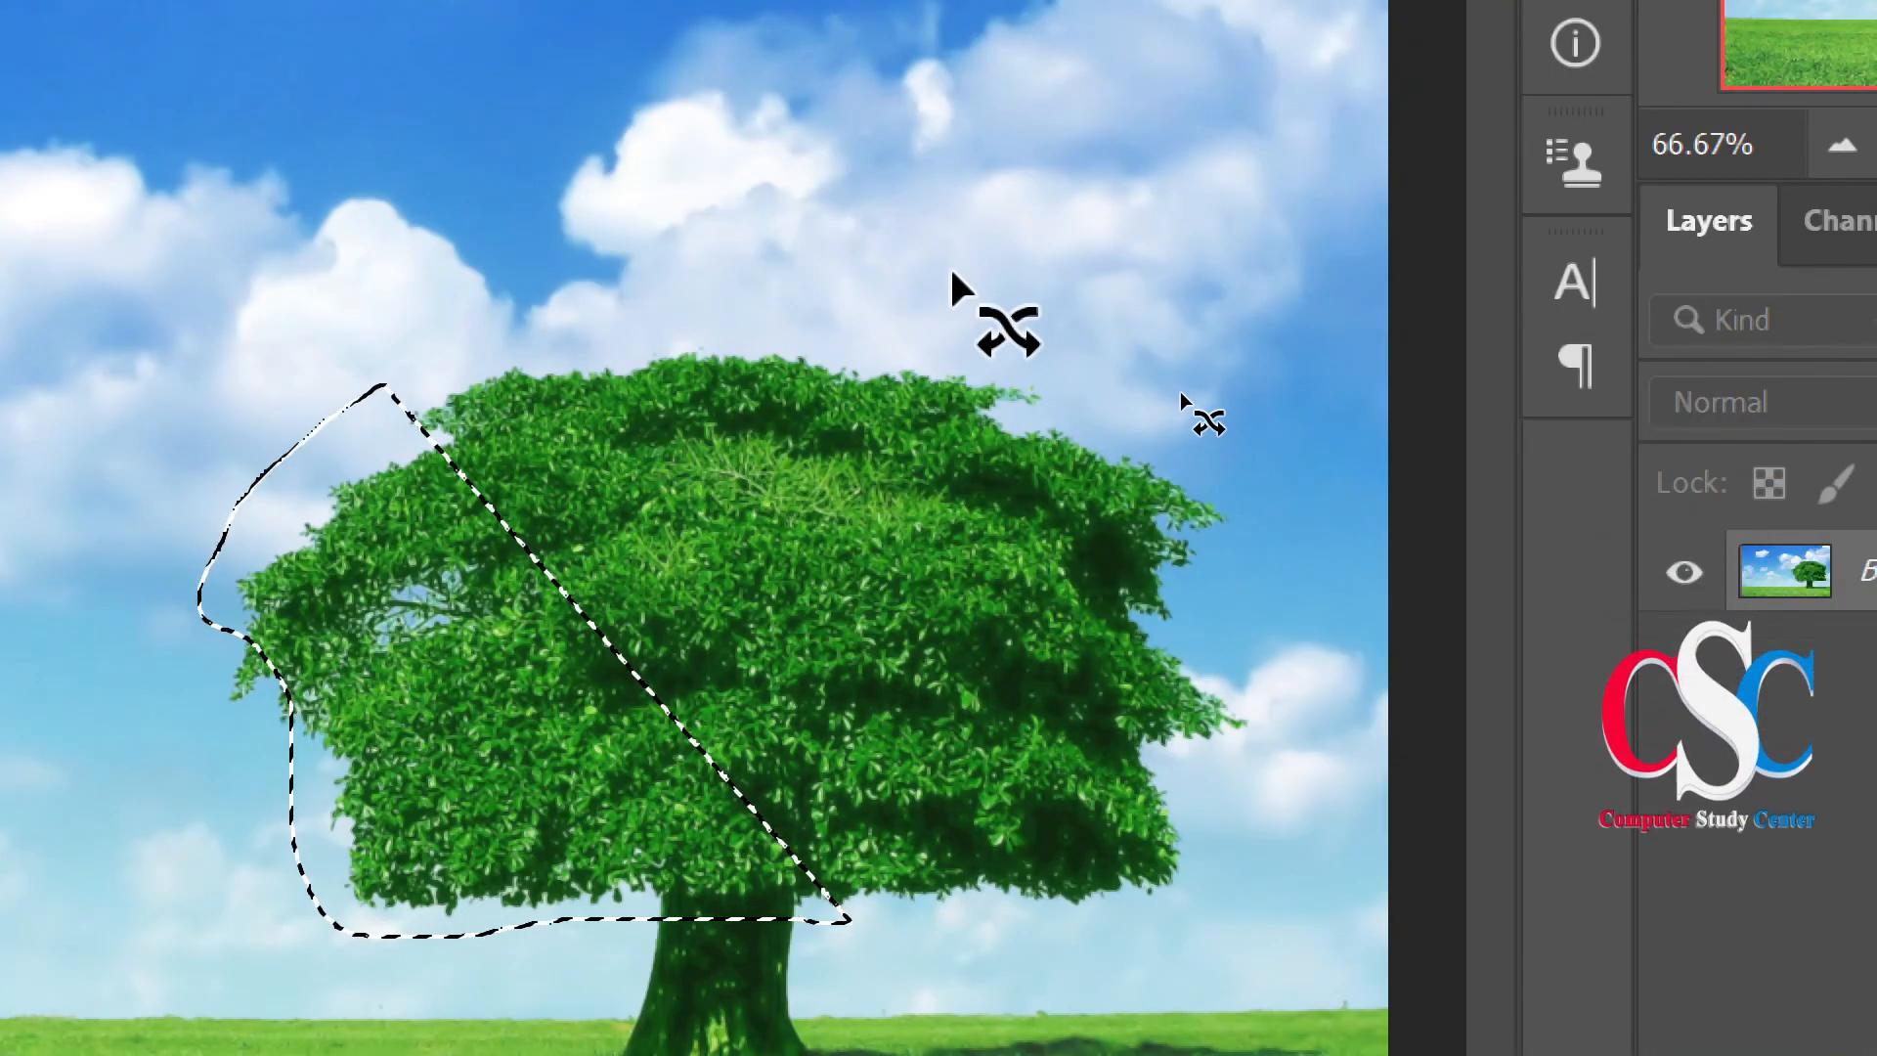
Step: Replace the partial crown selection with a Polygonal Lasso outline around the tree's whole crown, and activate the Content-Aware Move tool
key(ctrl+d)
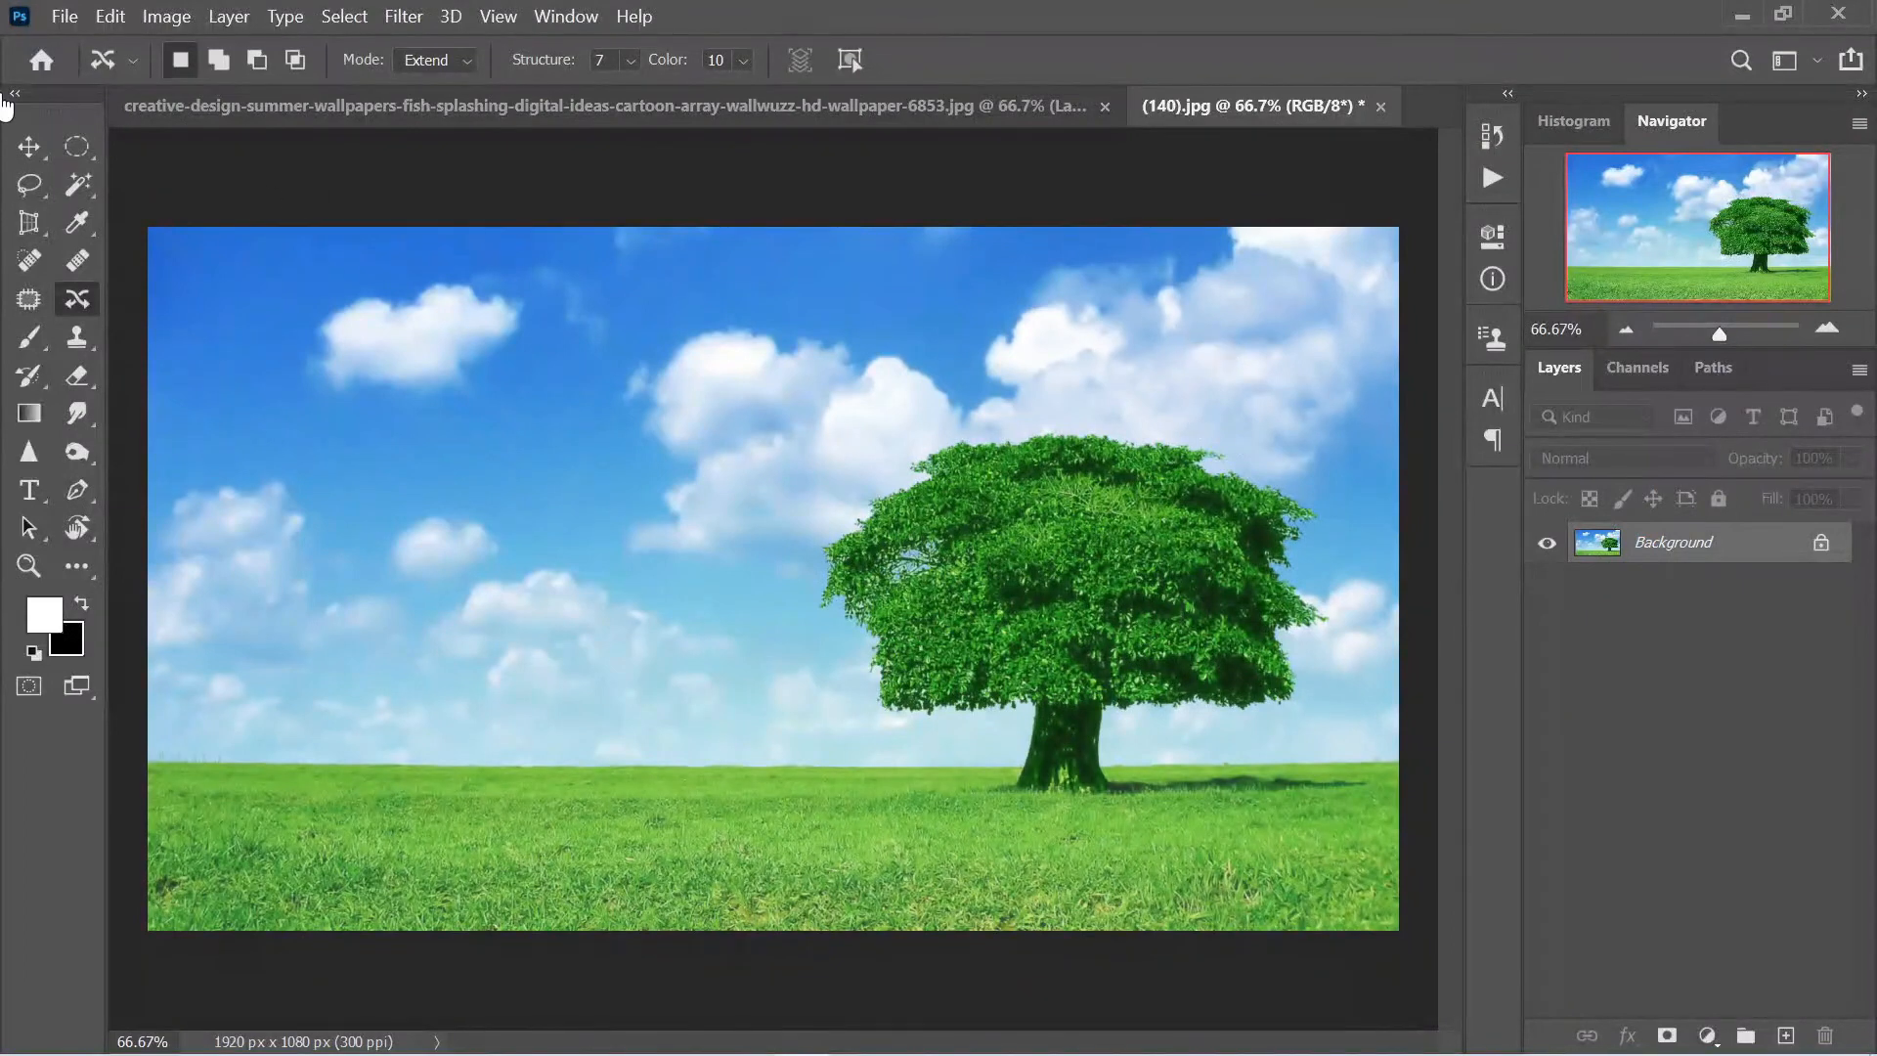
drag(29, 182, 167, 227)
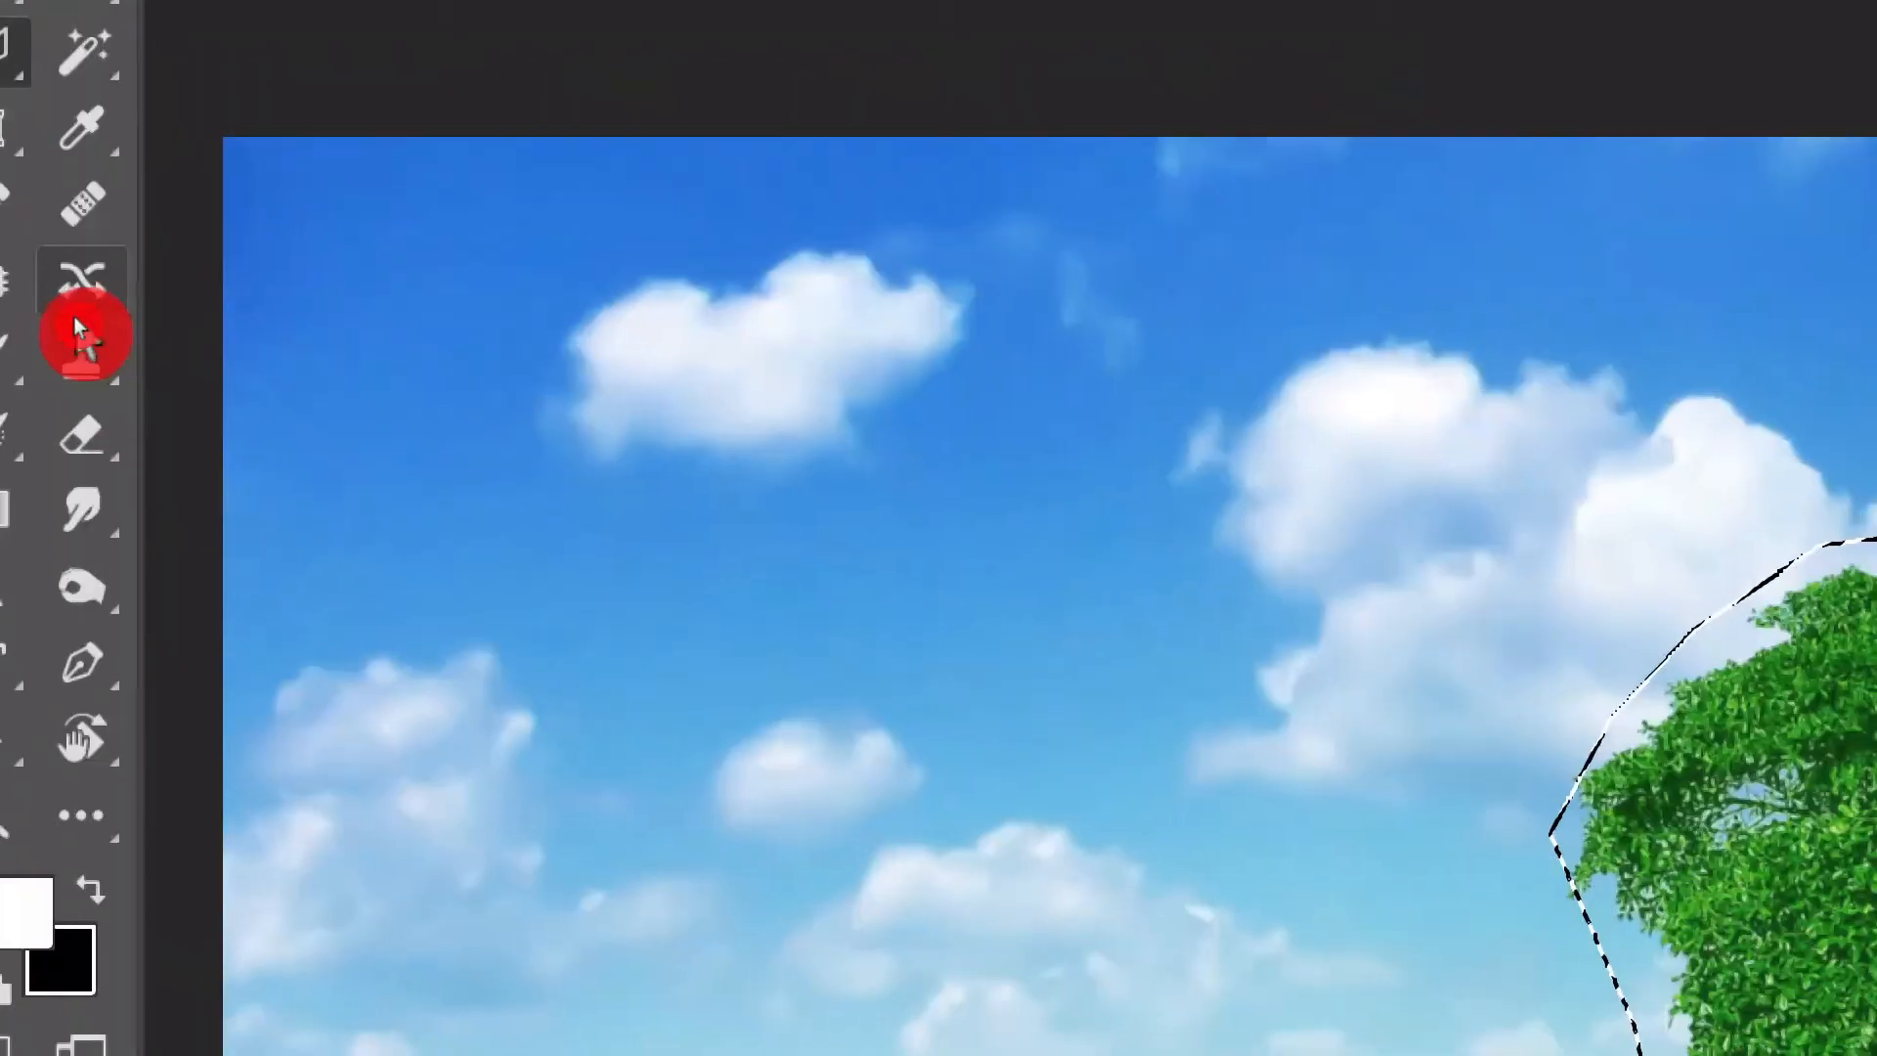
click(75, 309)
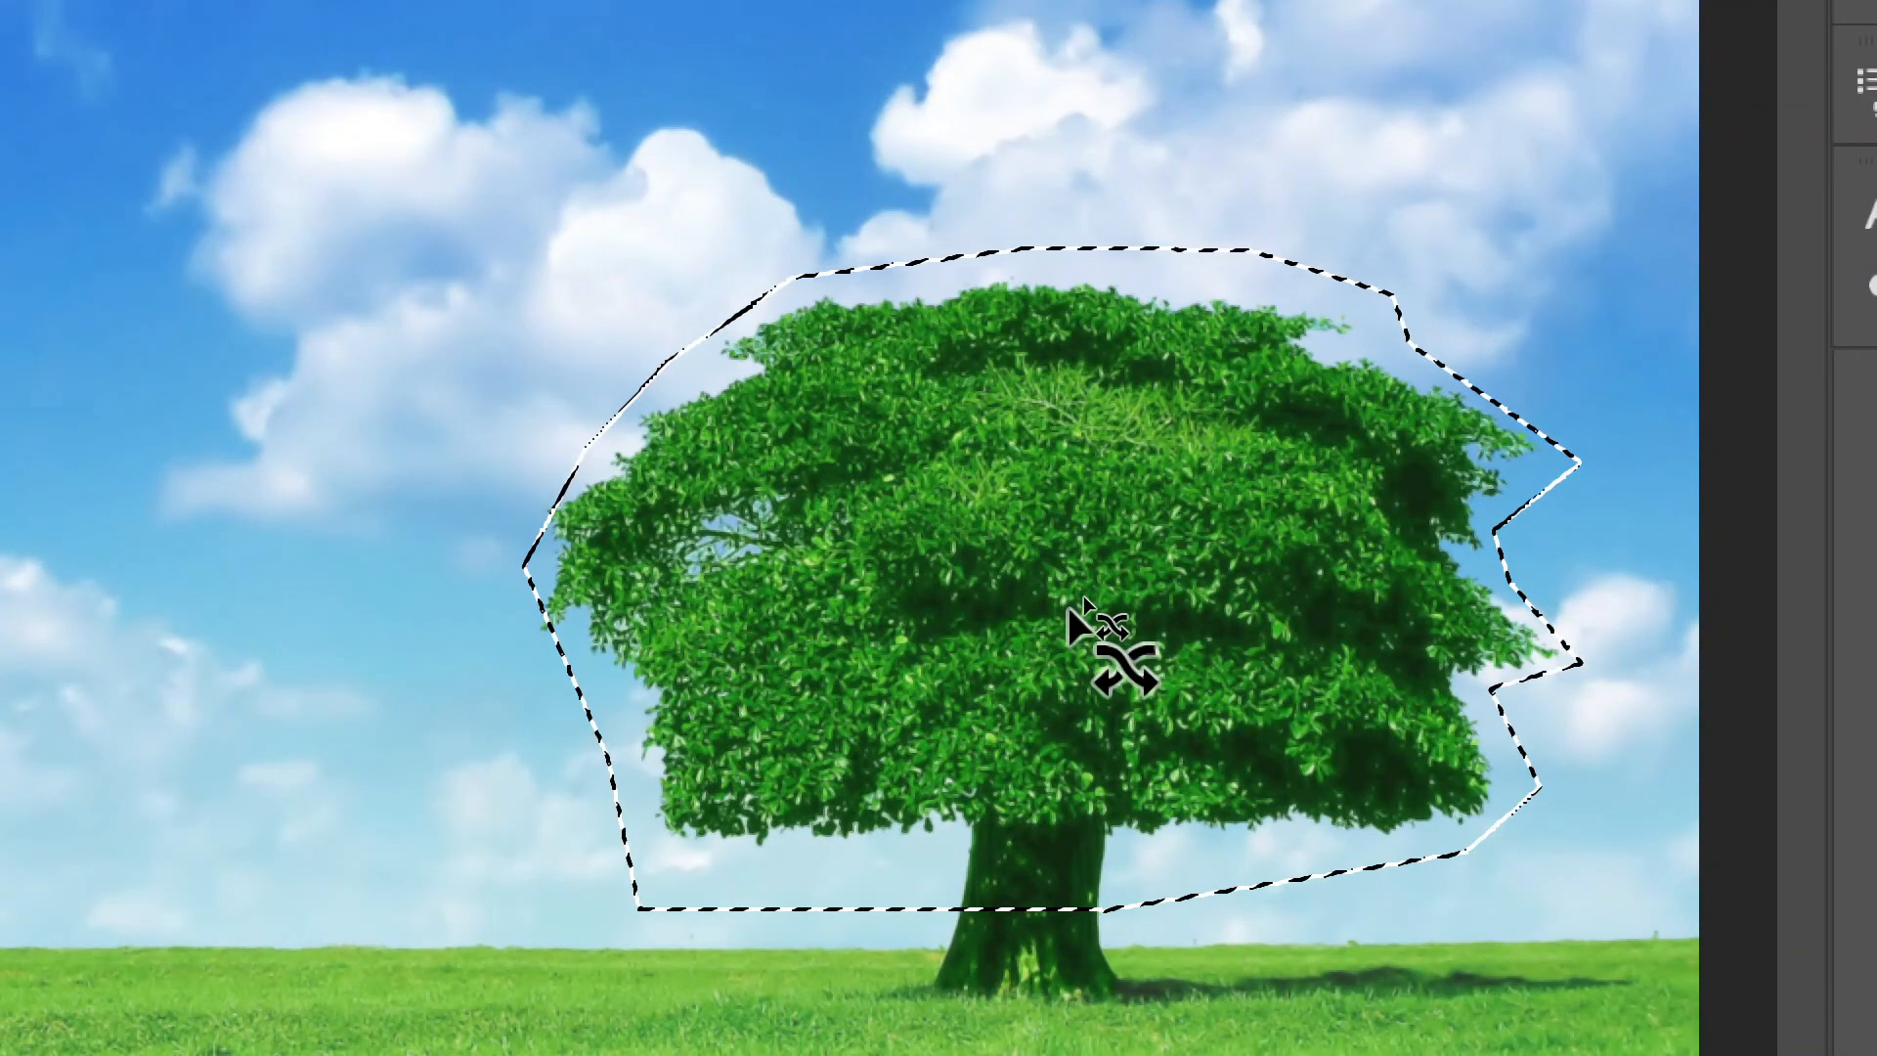
Step: Raise the selected crown with three small upward Content-Aware Move drags in Extend mode to make the tree taller, and deselect
mouse_move(1083, 595)
mouse_down()
mouse_move(1081, 544)
mouse_move(1075, 586)
mouse_up()
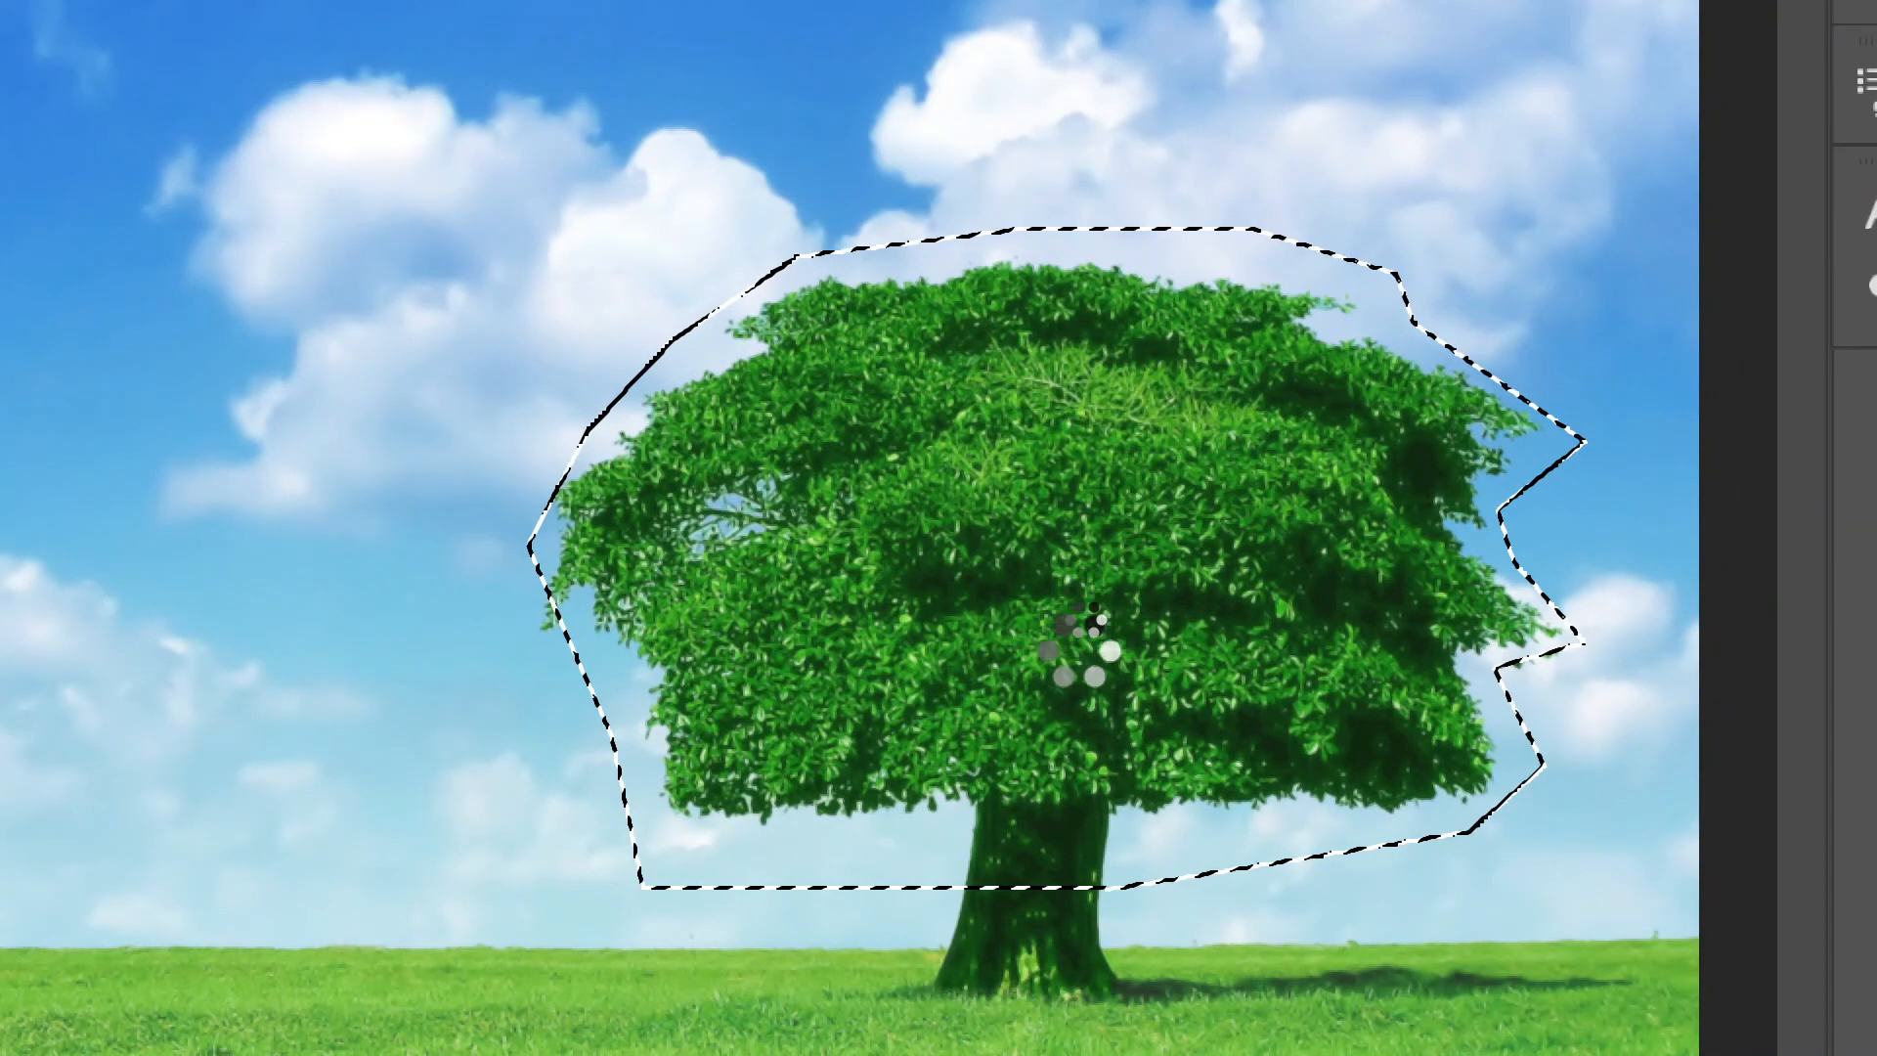
drag(1140, 599, 1110, 540)
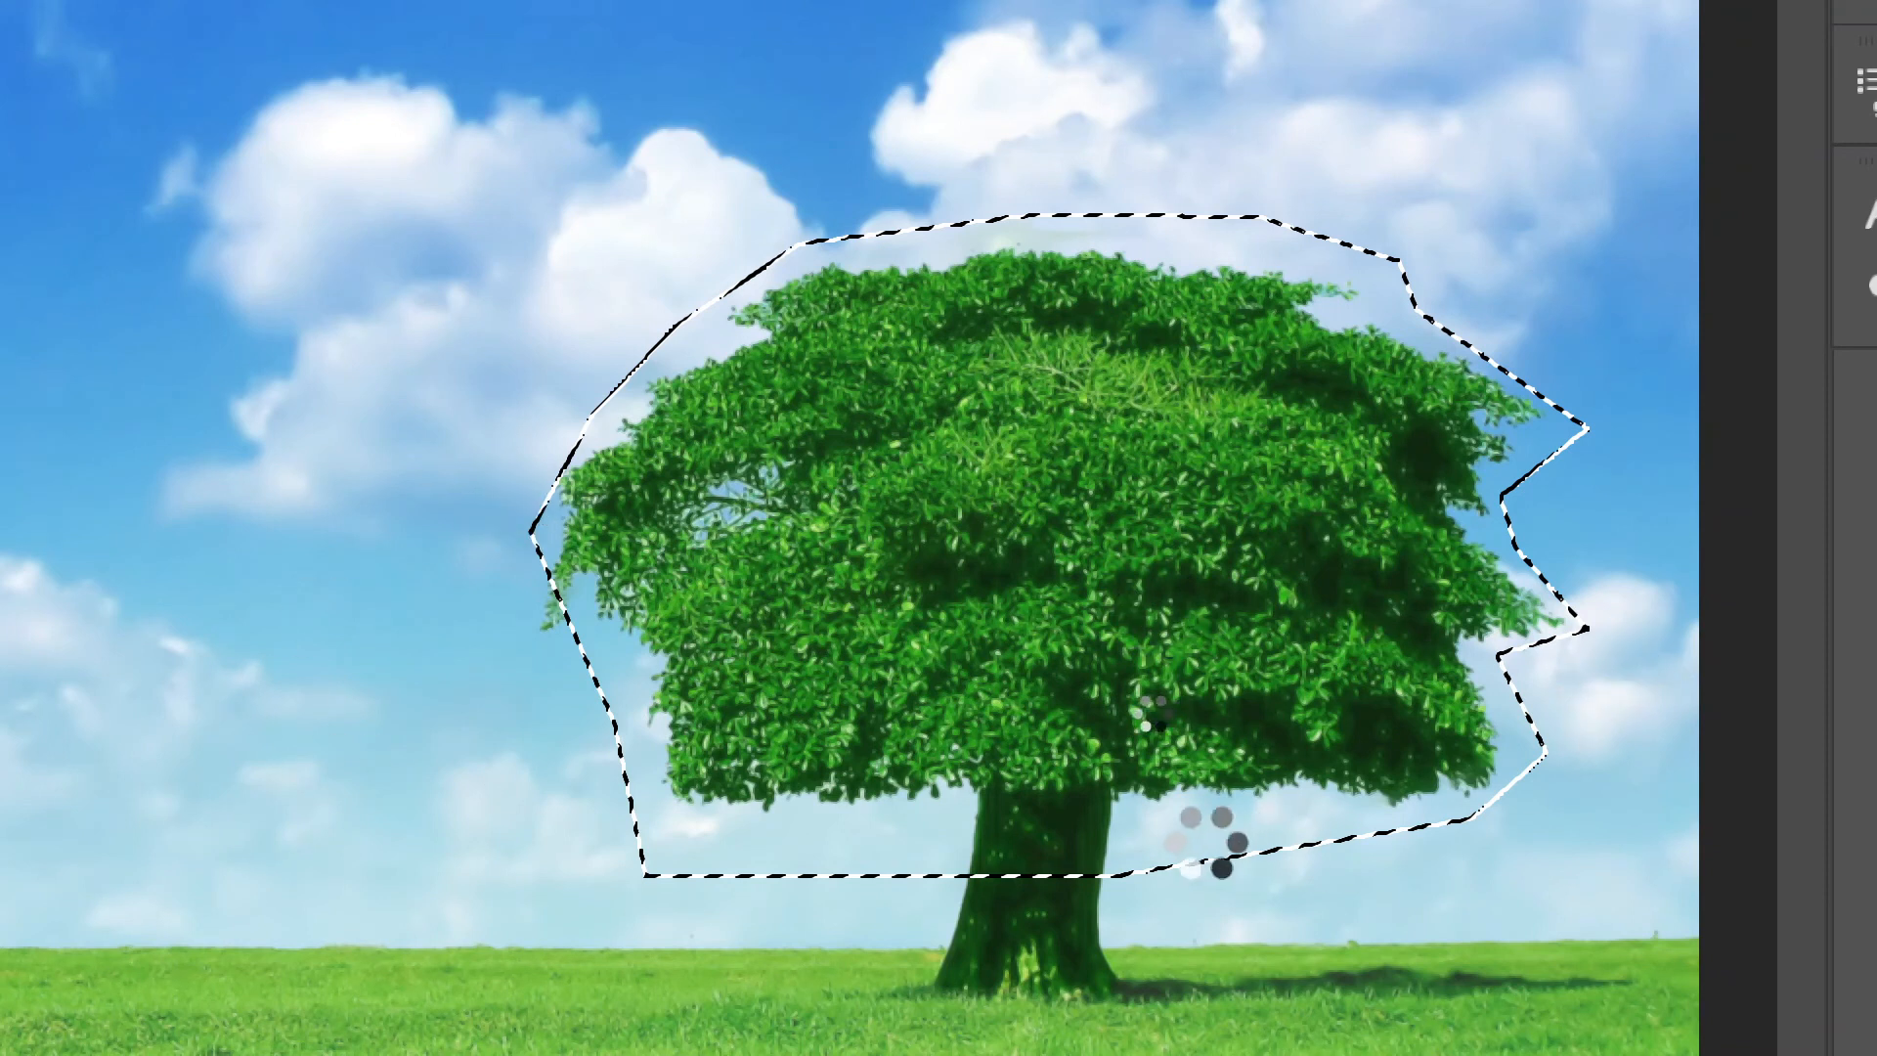
drag(1008, 601, 1016, 576)
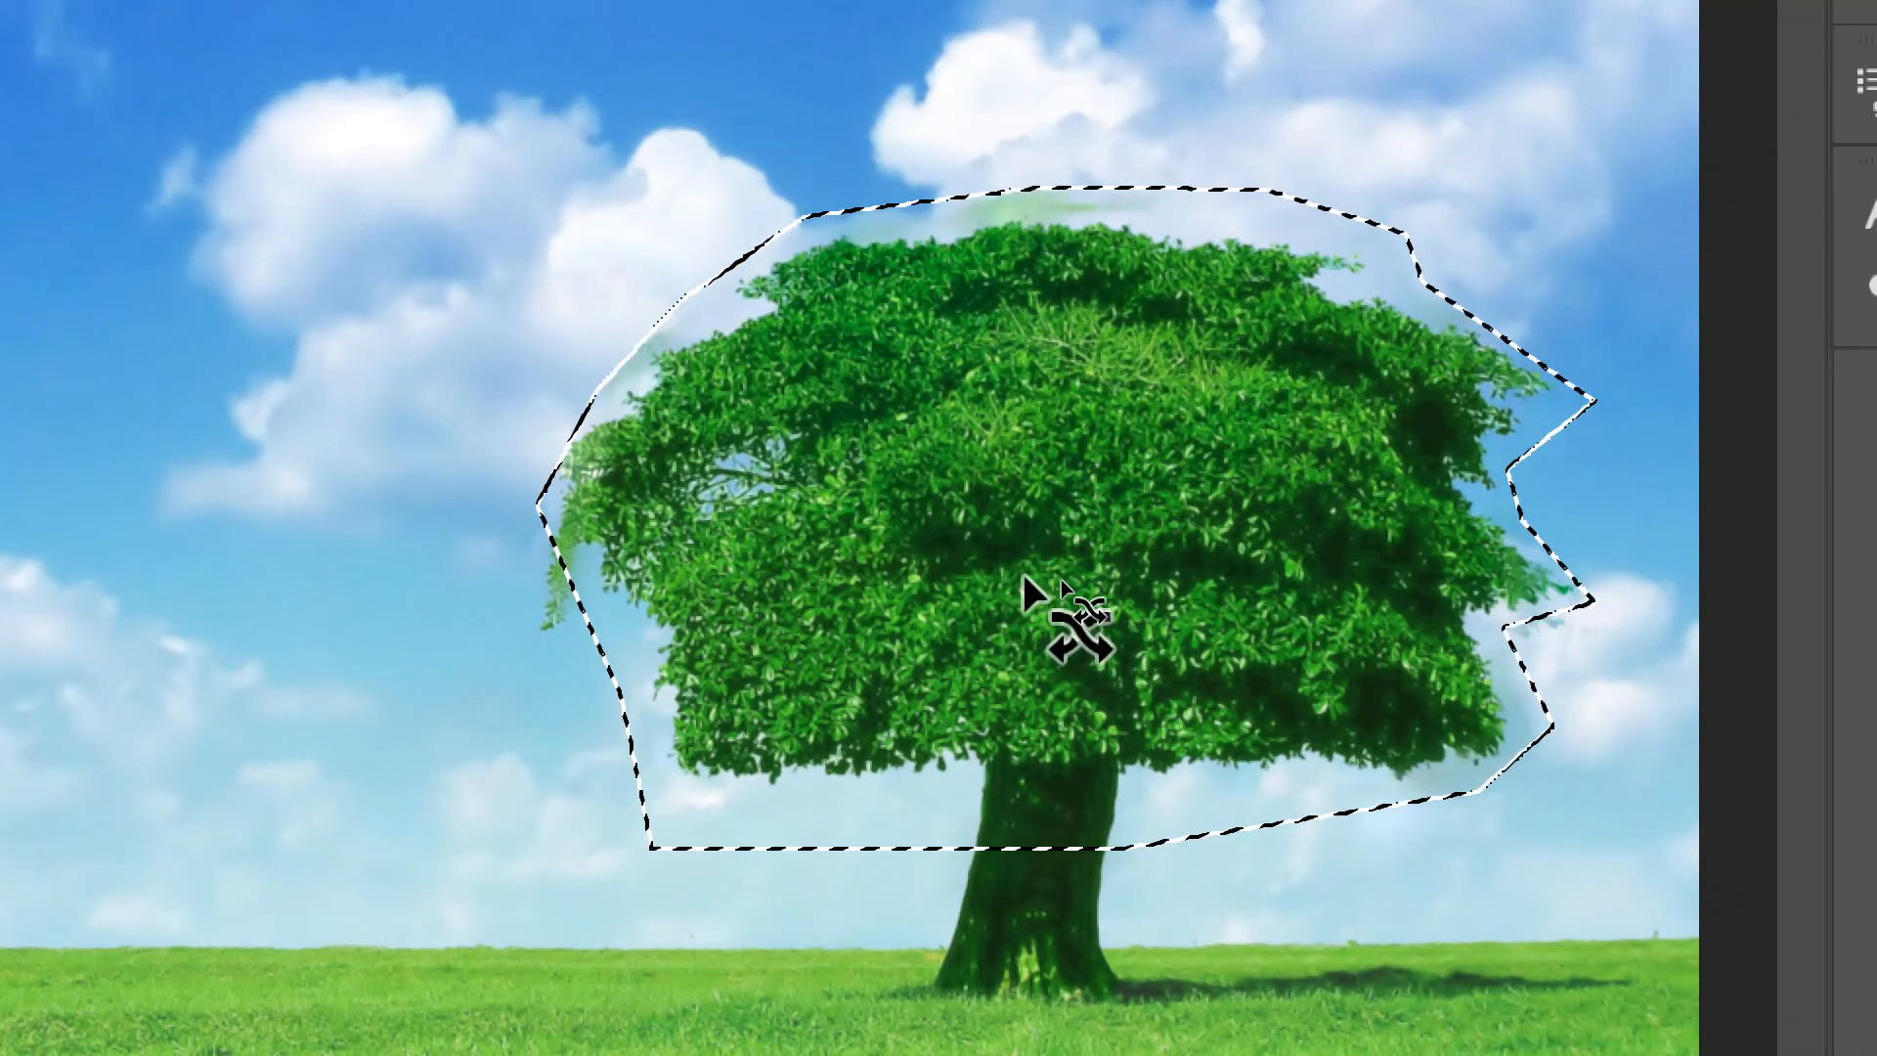
key(ctrl+minus)
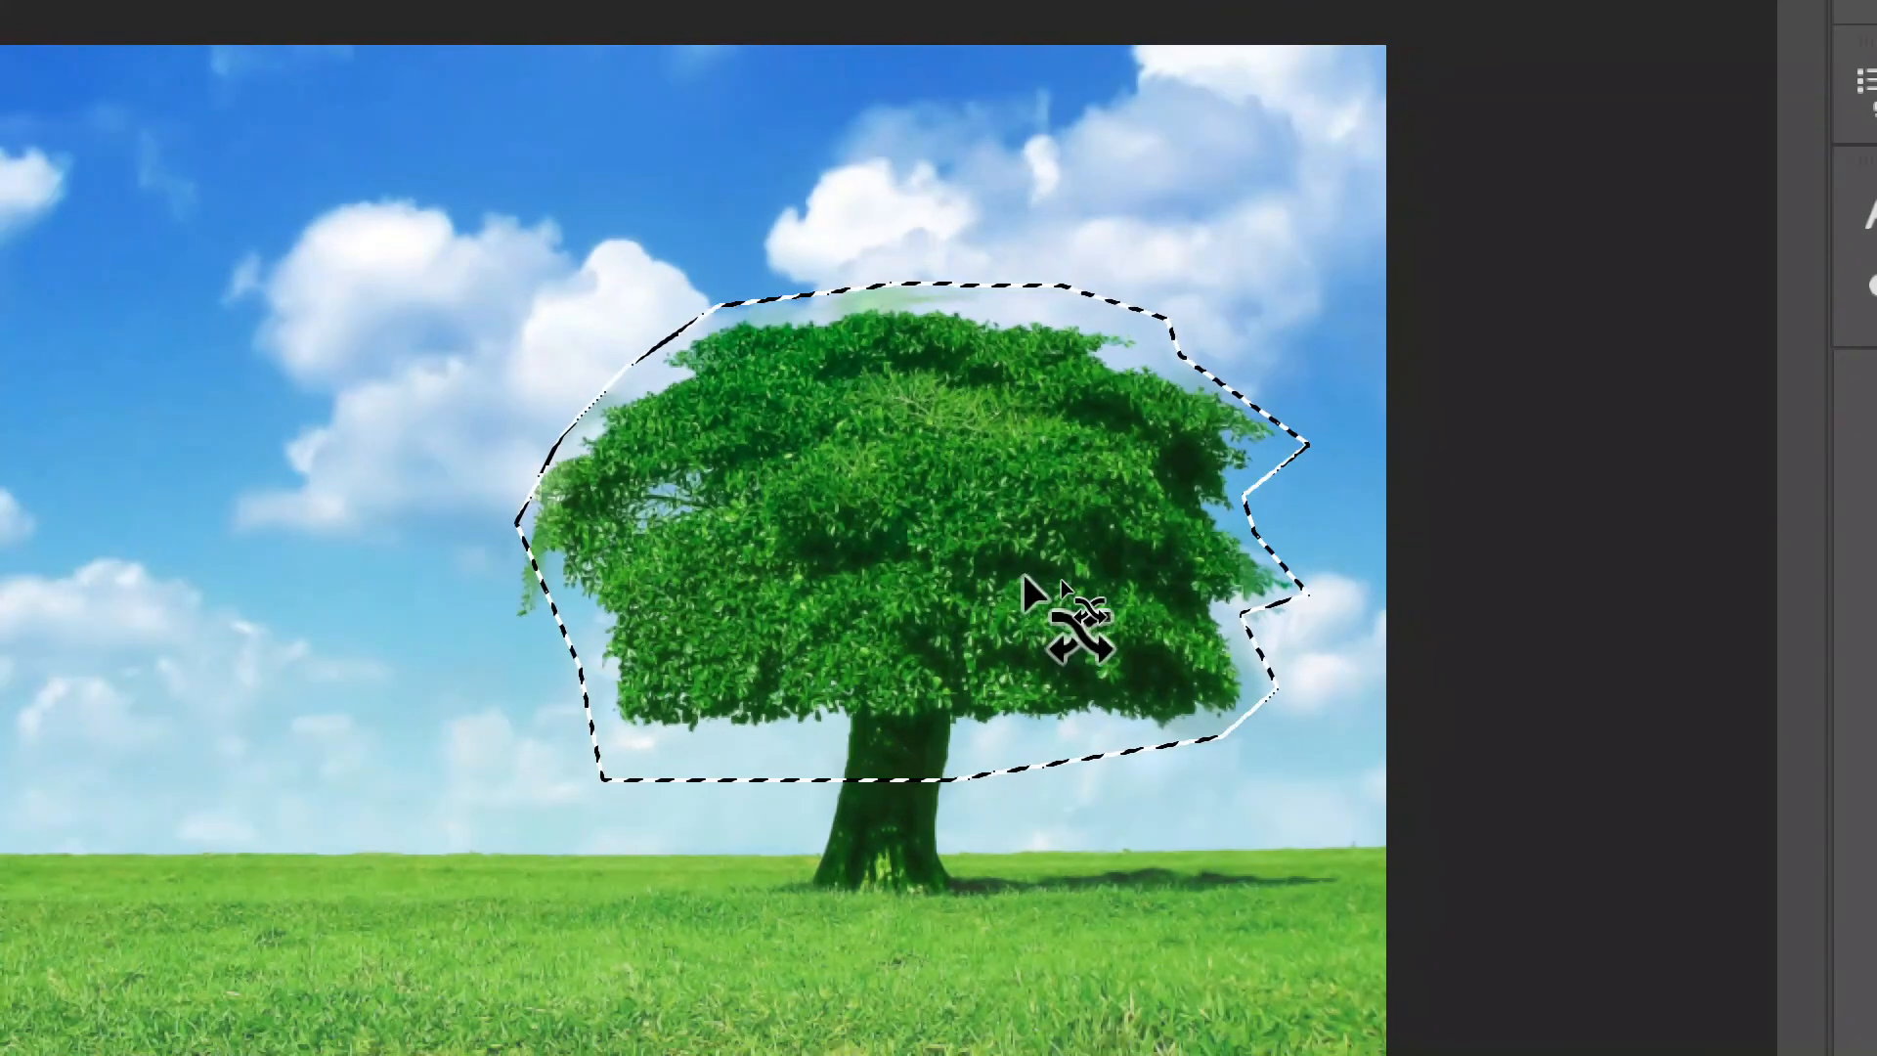
key(ctrl+d)
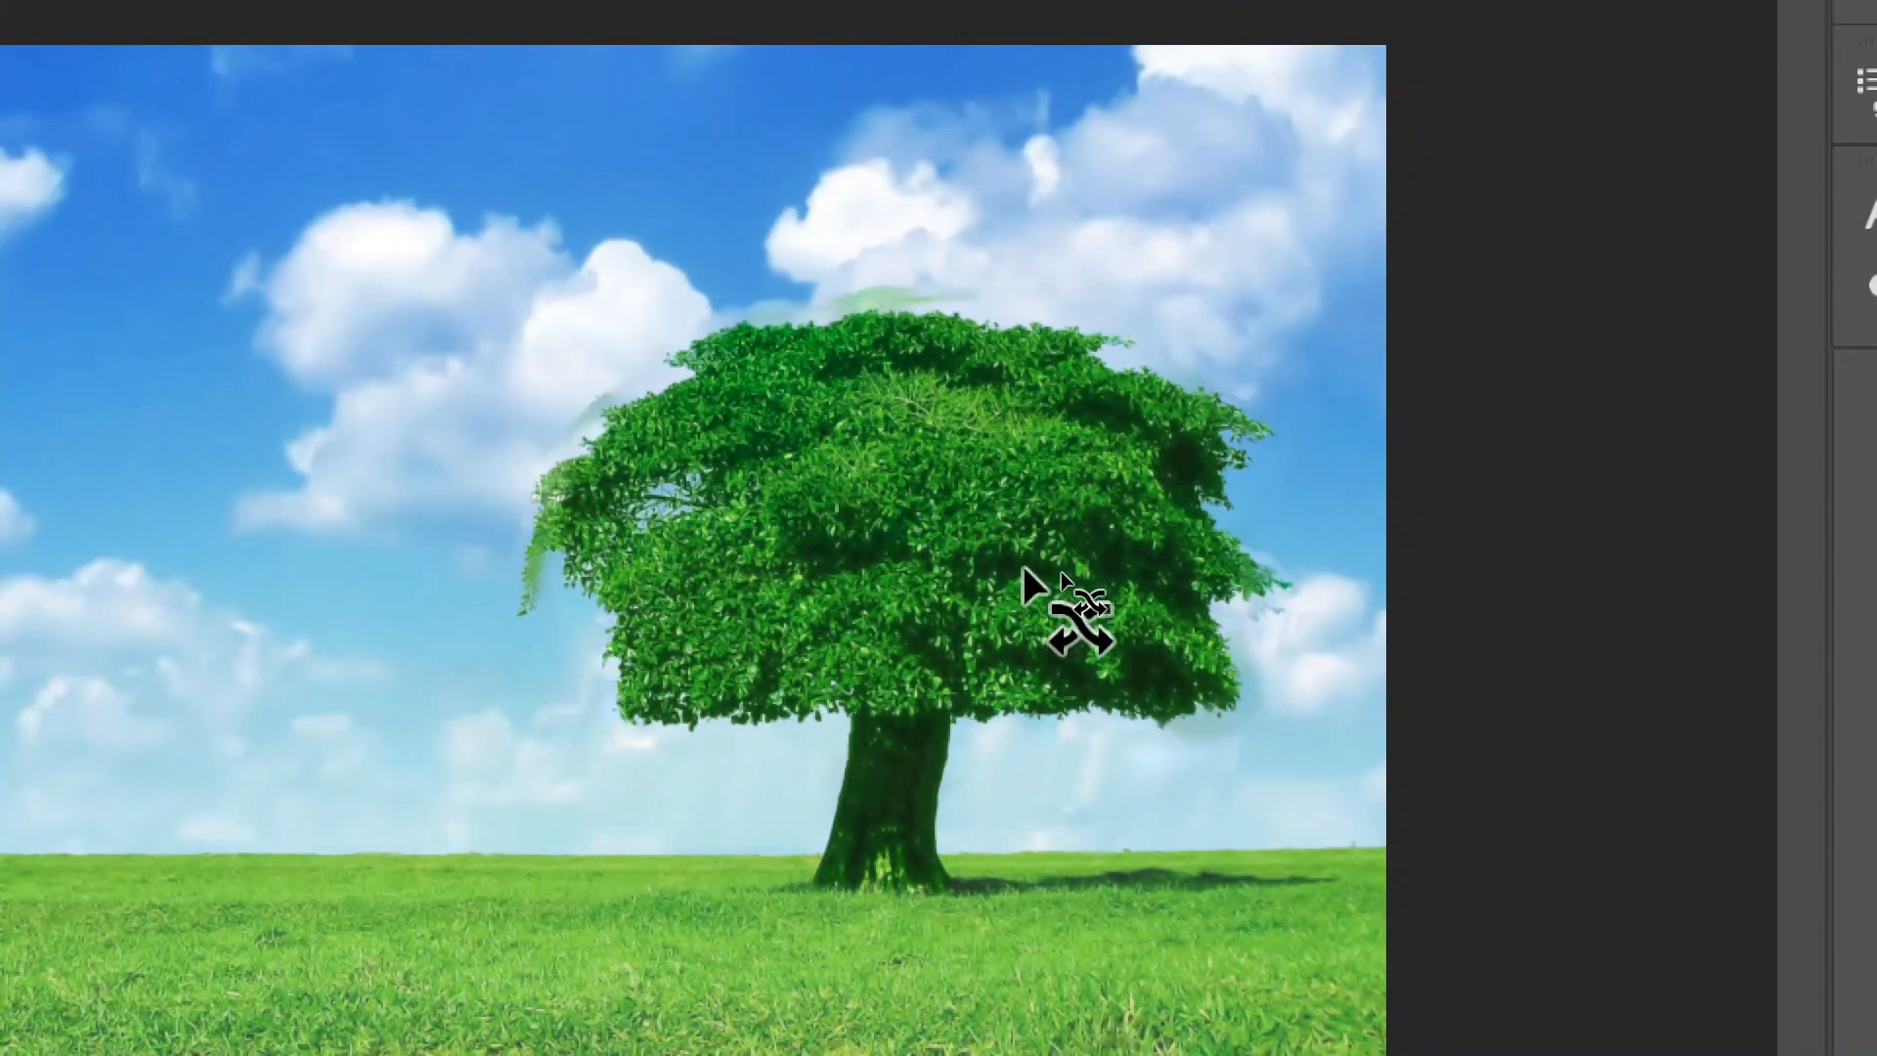
Step: Compare the originally opened image with the extended tree through the history states, ending on the last Deselect state
key(v)
key(ctrl+plus)
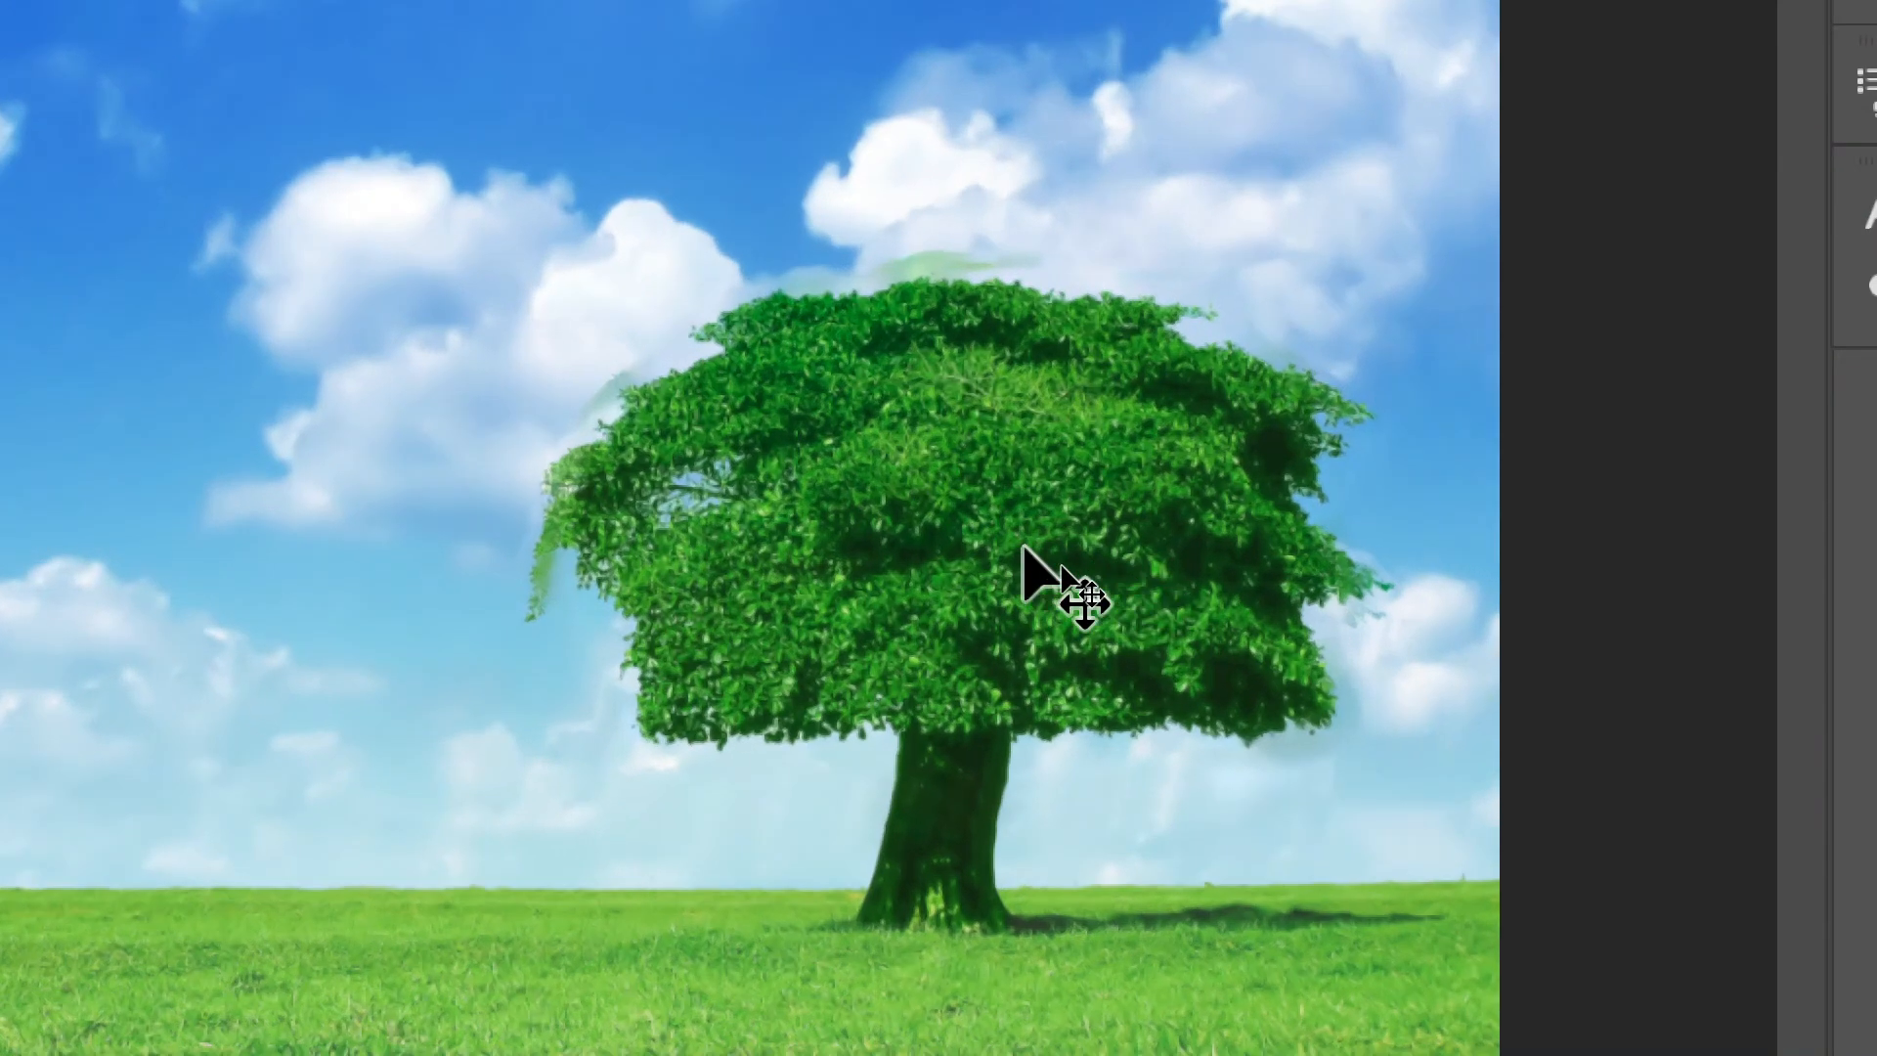
key(ctrl+minus)
key(ctrl+minus)
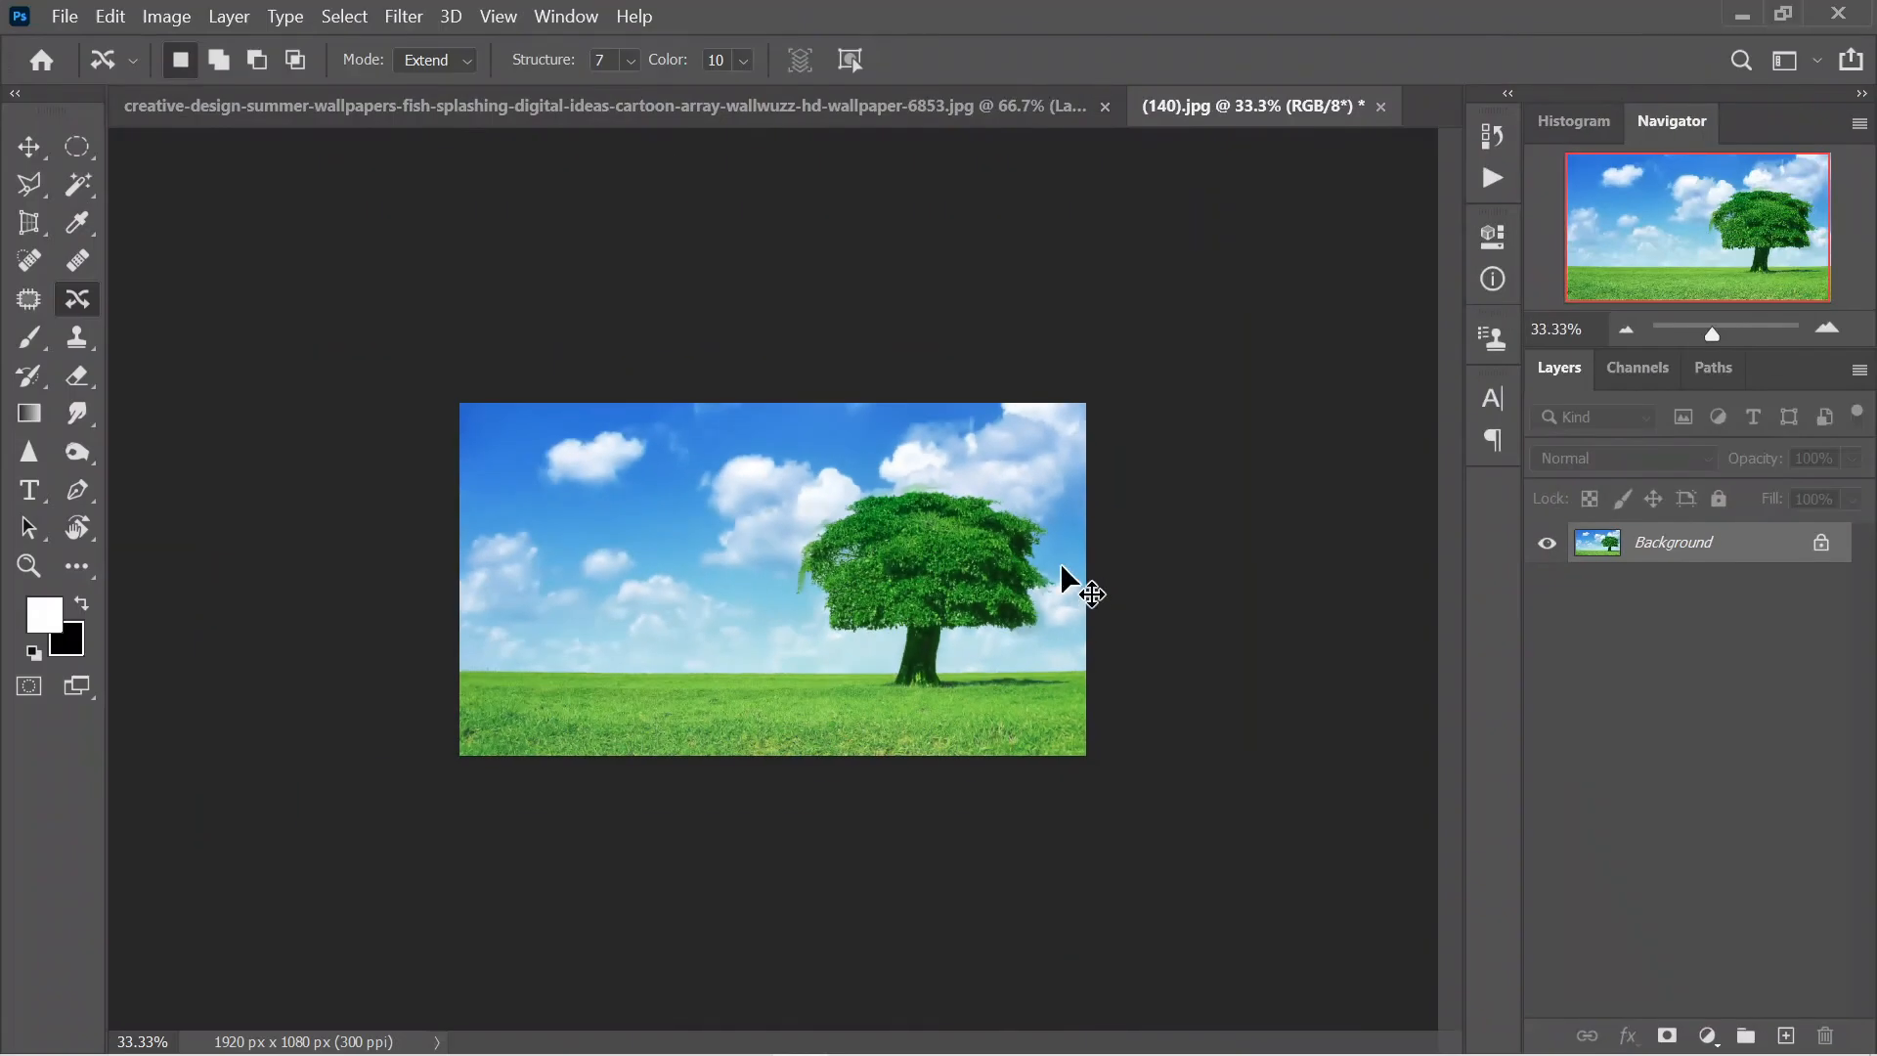
key(ctrl+0)
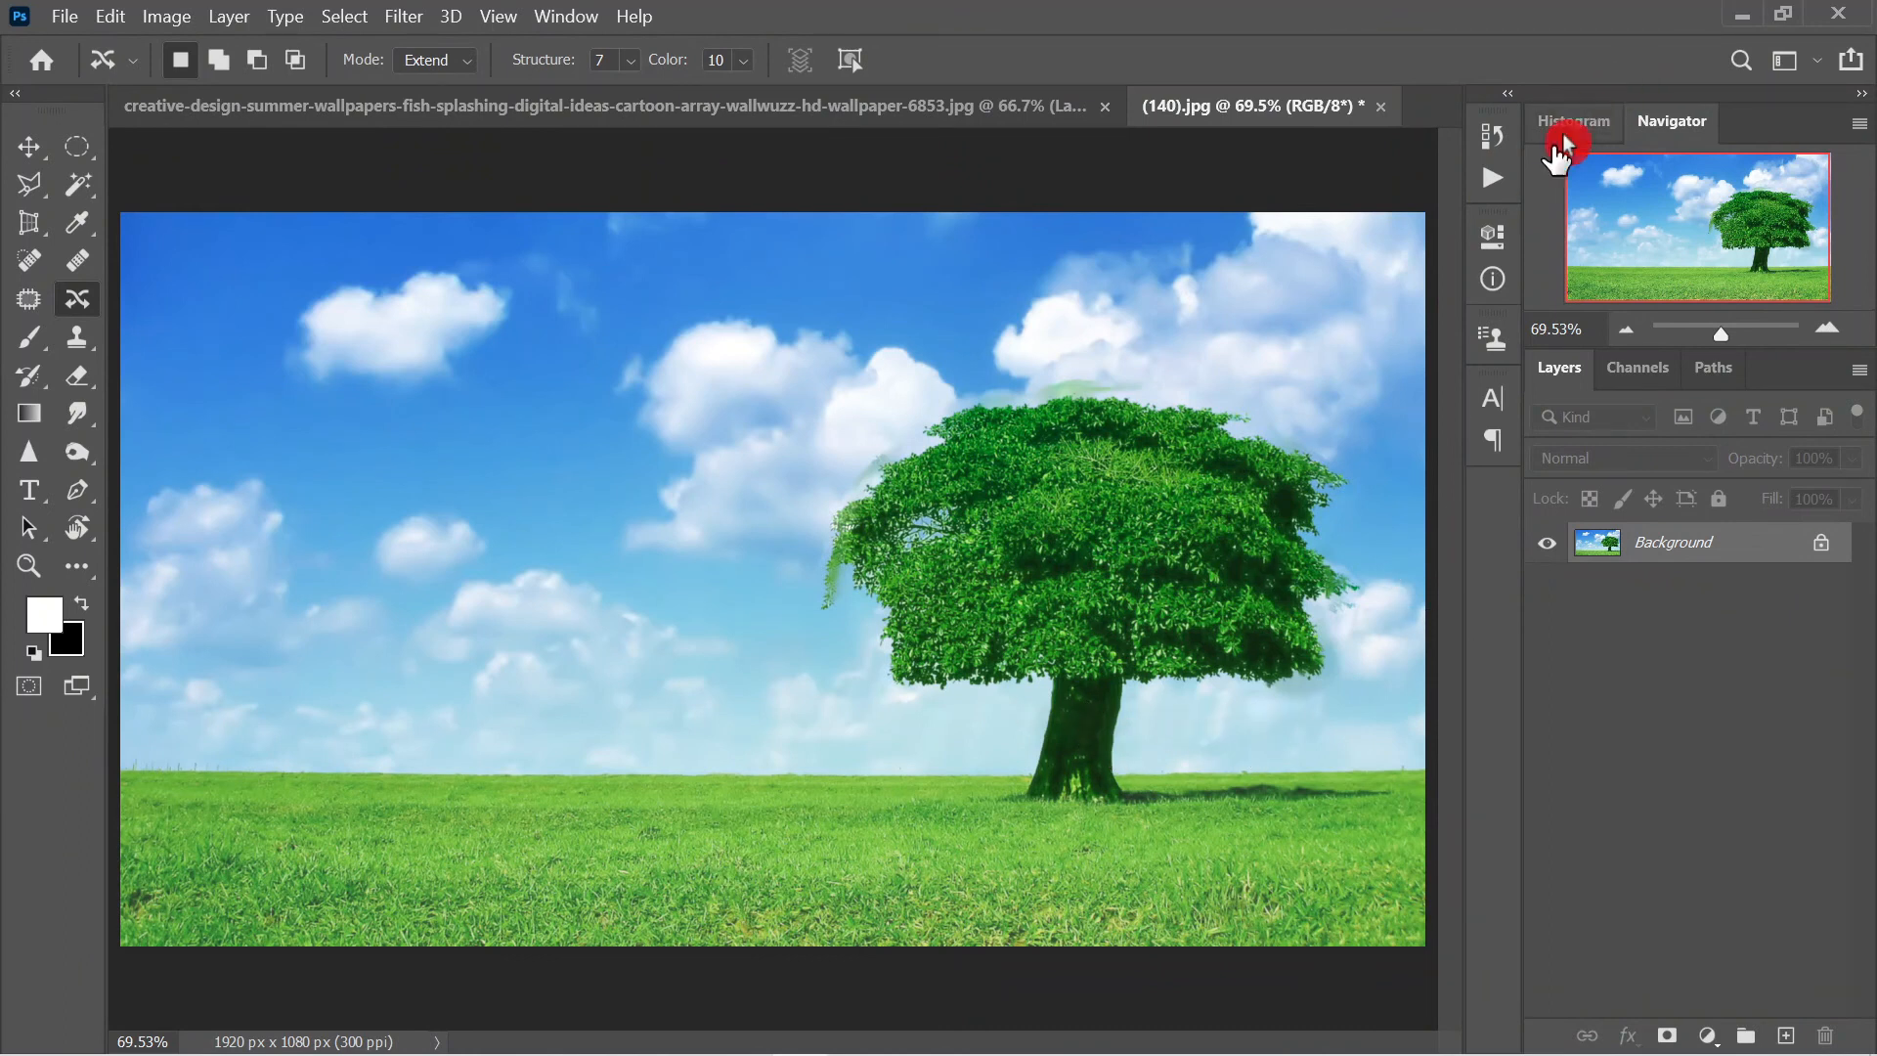
click(1500, 145)
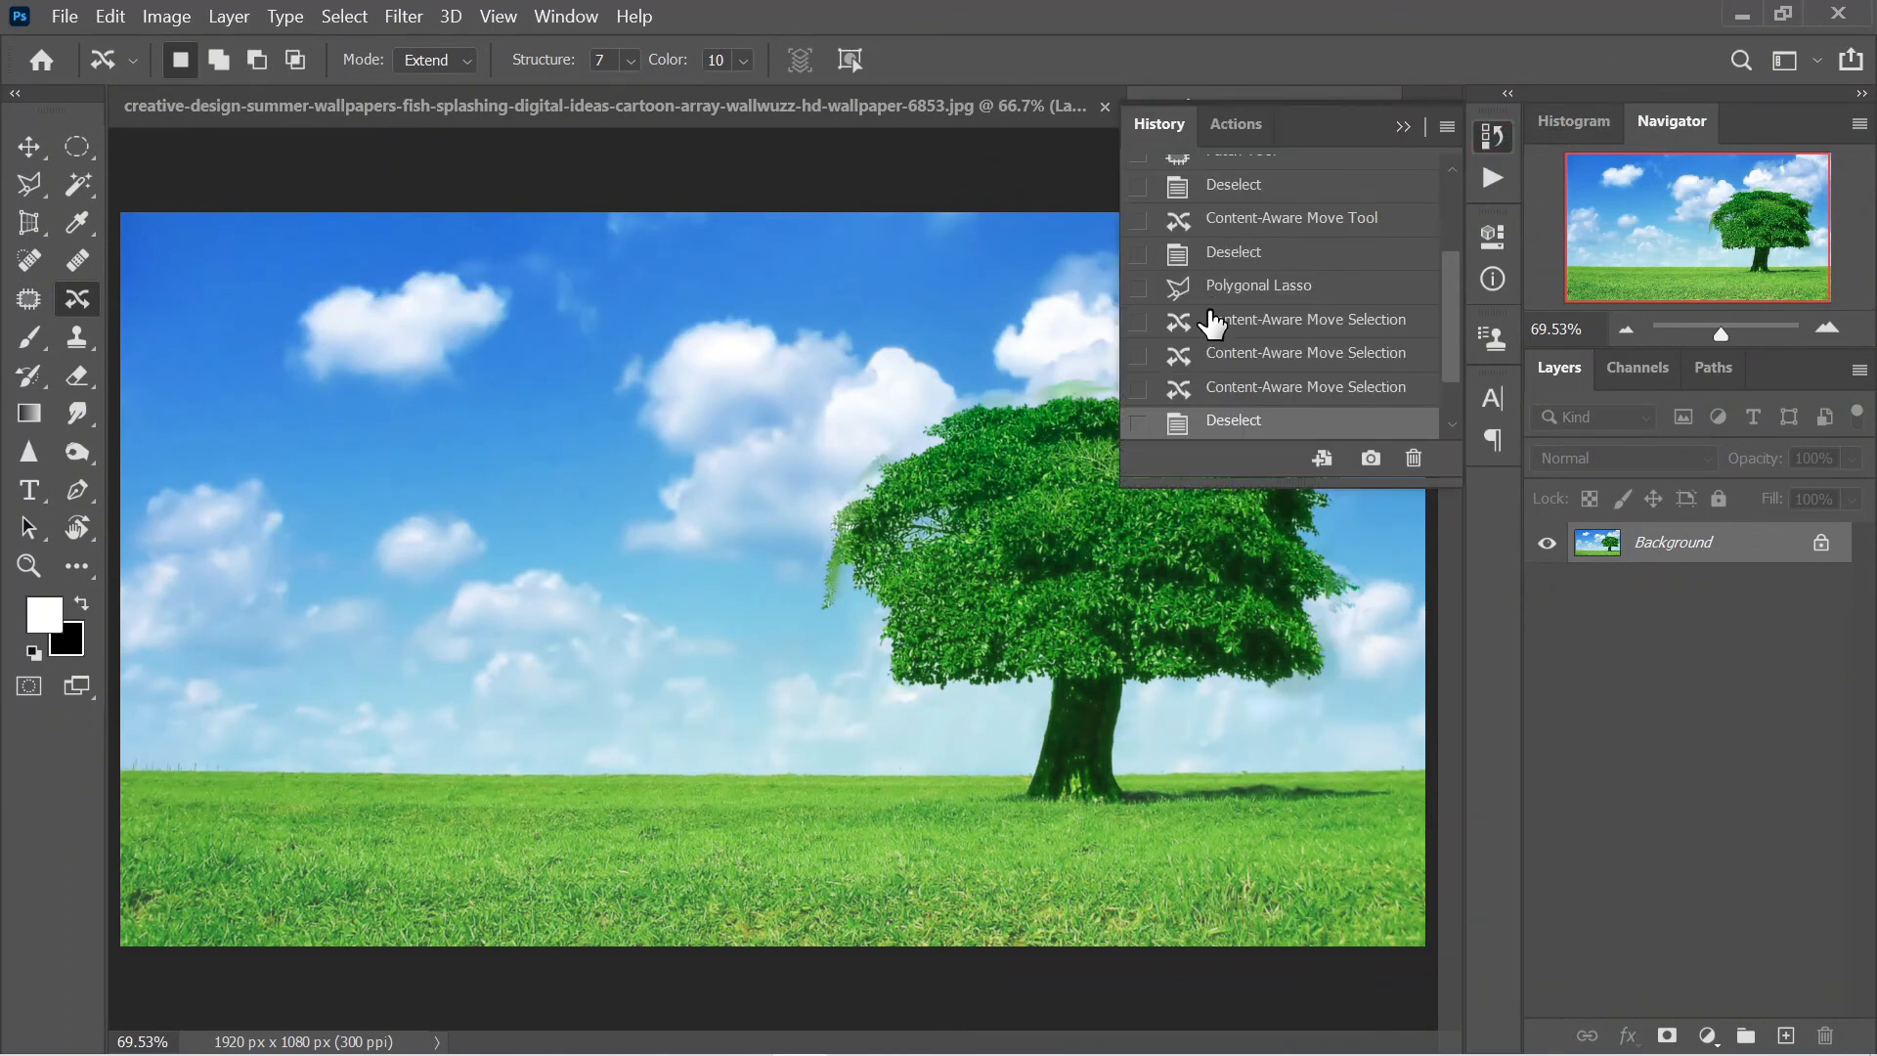
scroll(1212, 322, up, 3)
scroll(1212, 323, down, 2)
scroll(1227, 279, up, 3)
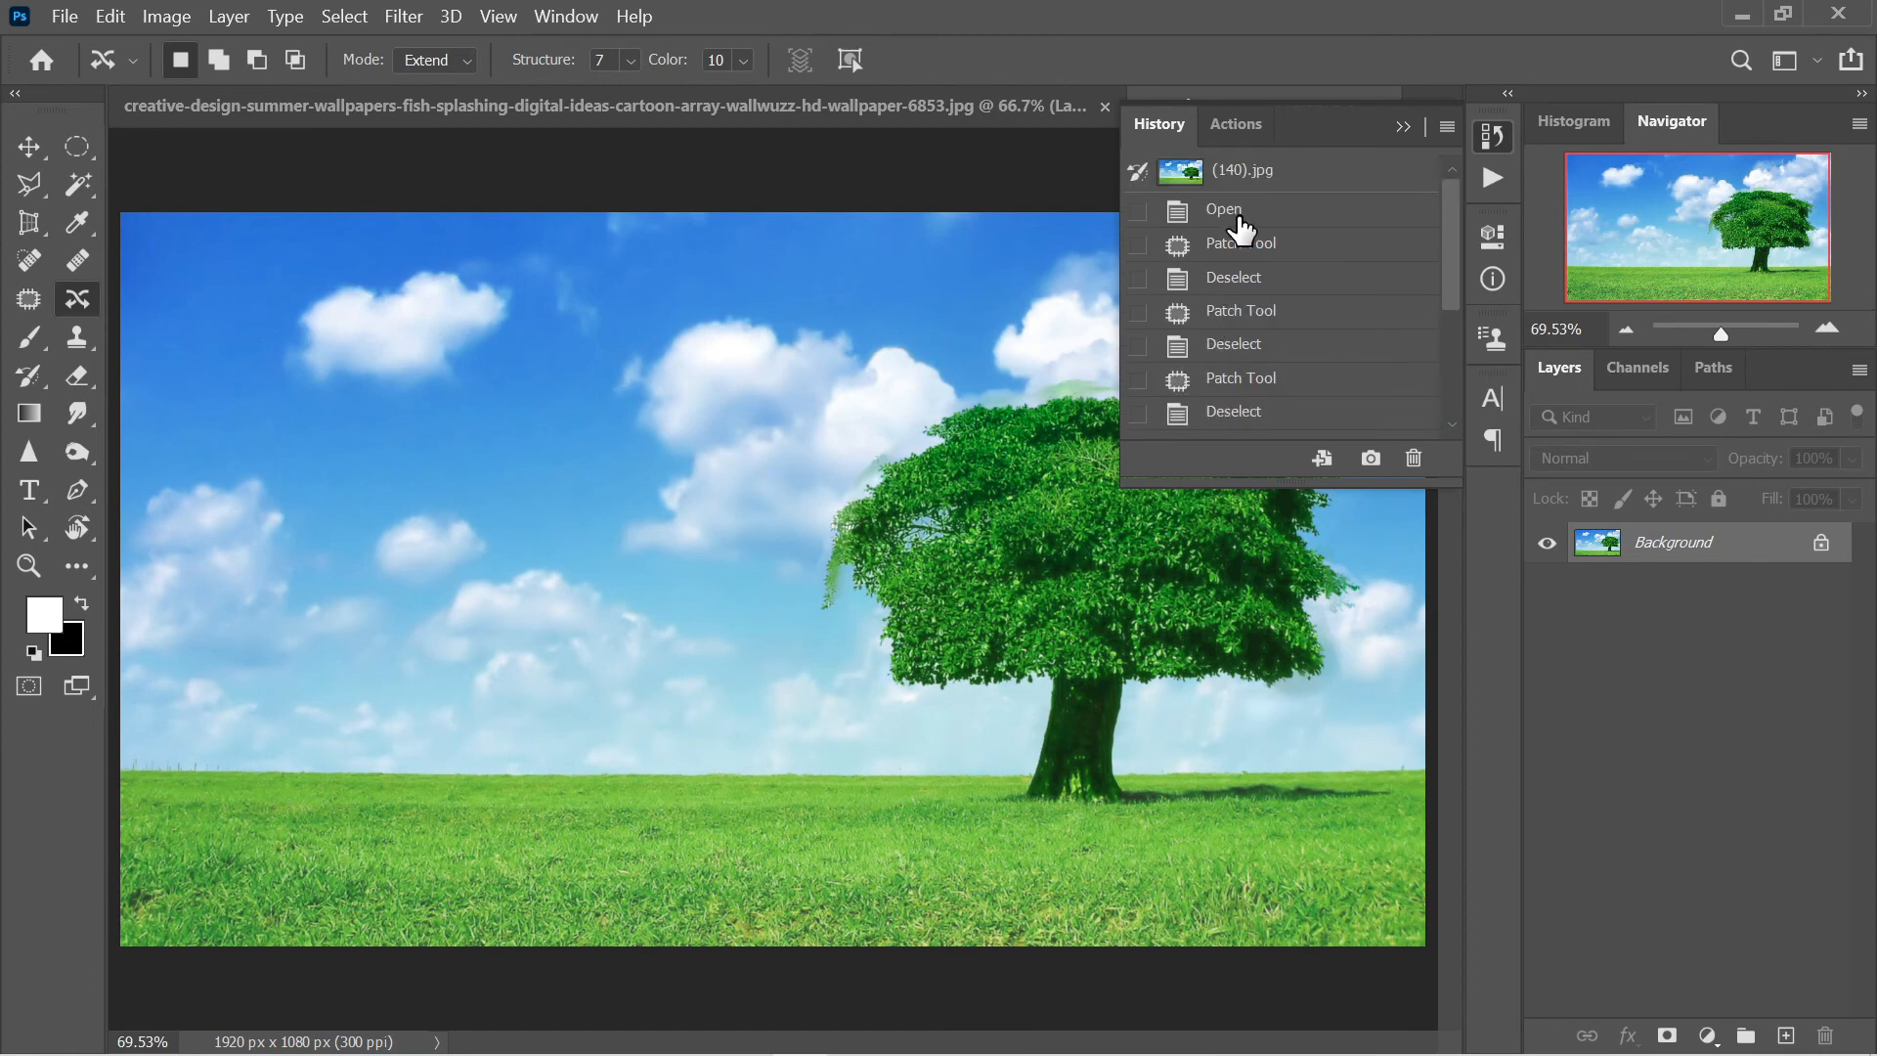
click(1230, 211)
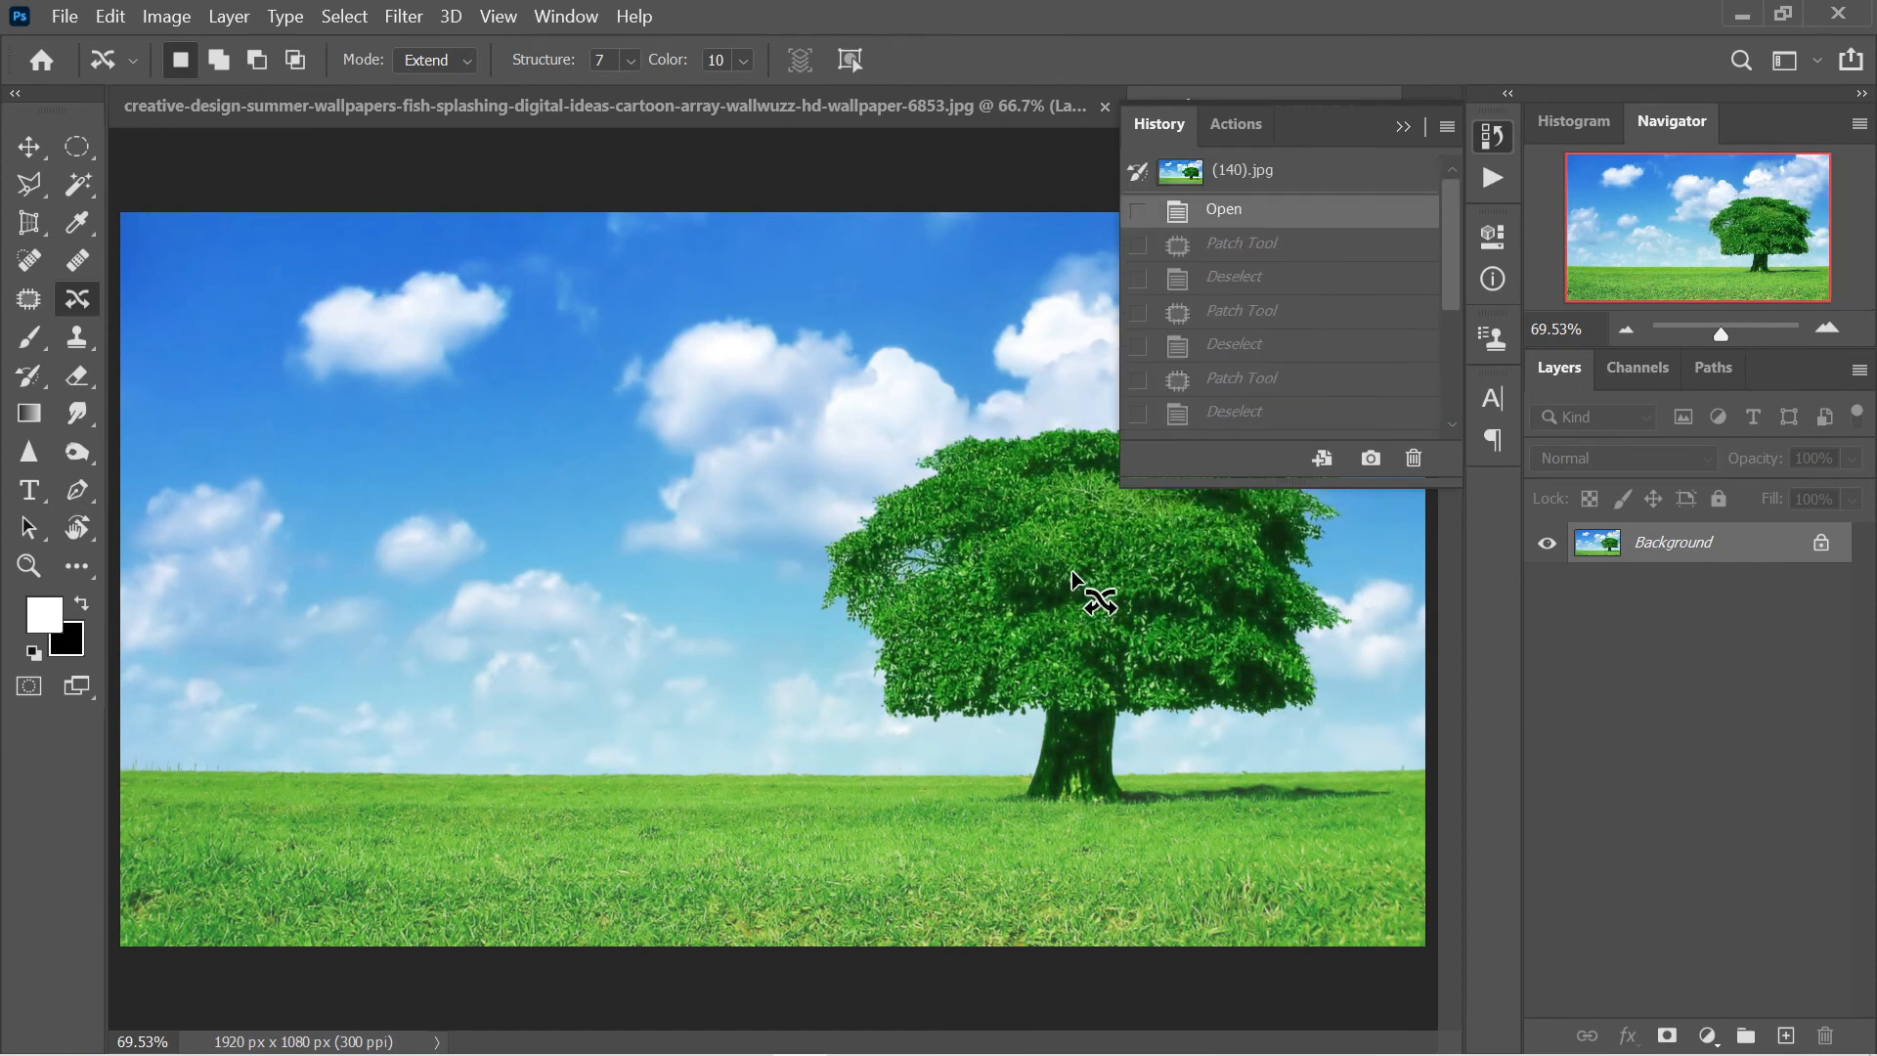
scroll(1237, 391, down, 5)
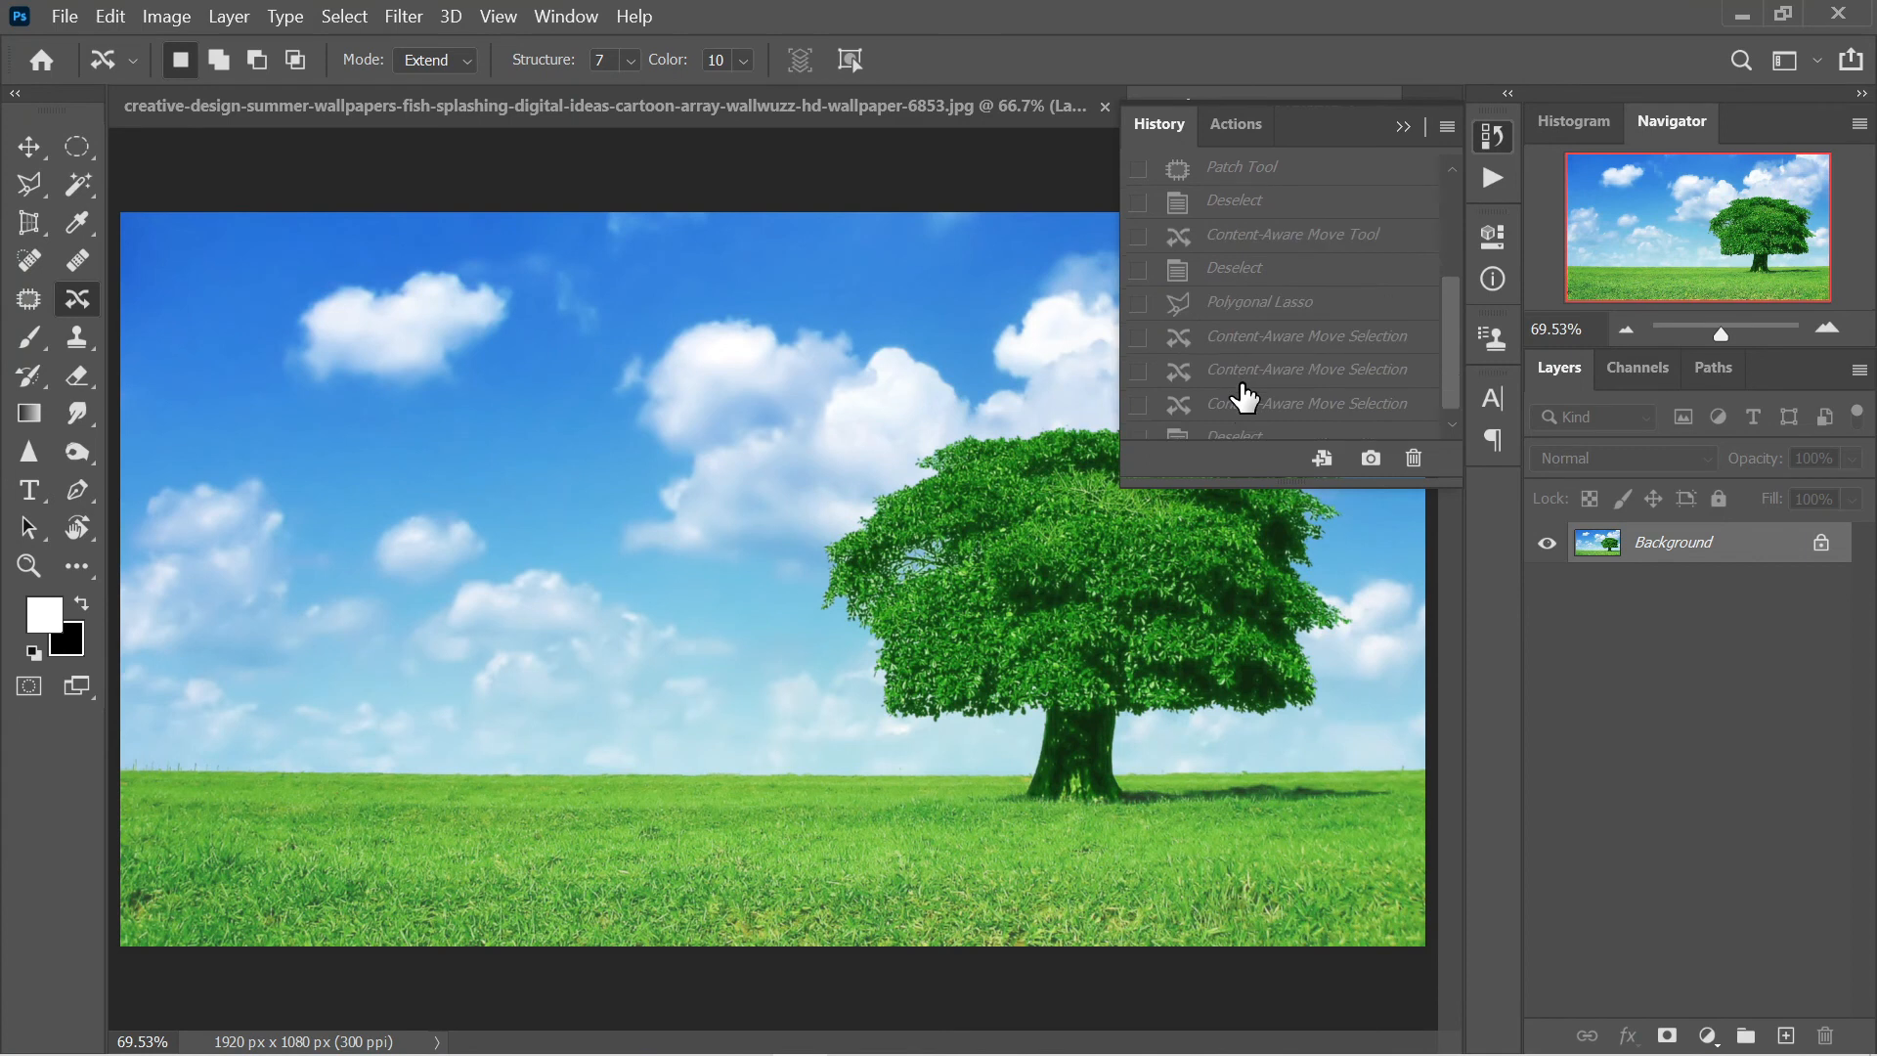
click(1300, 425)
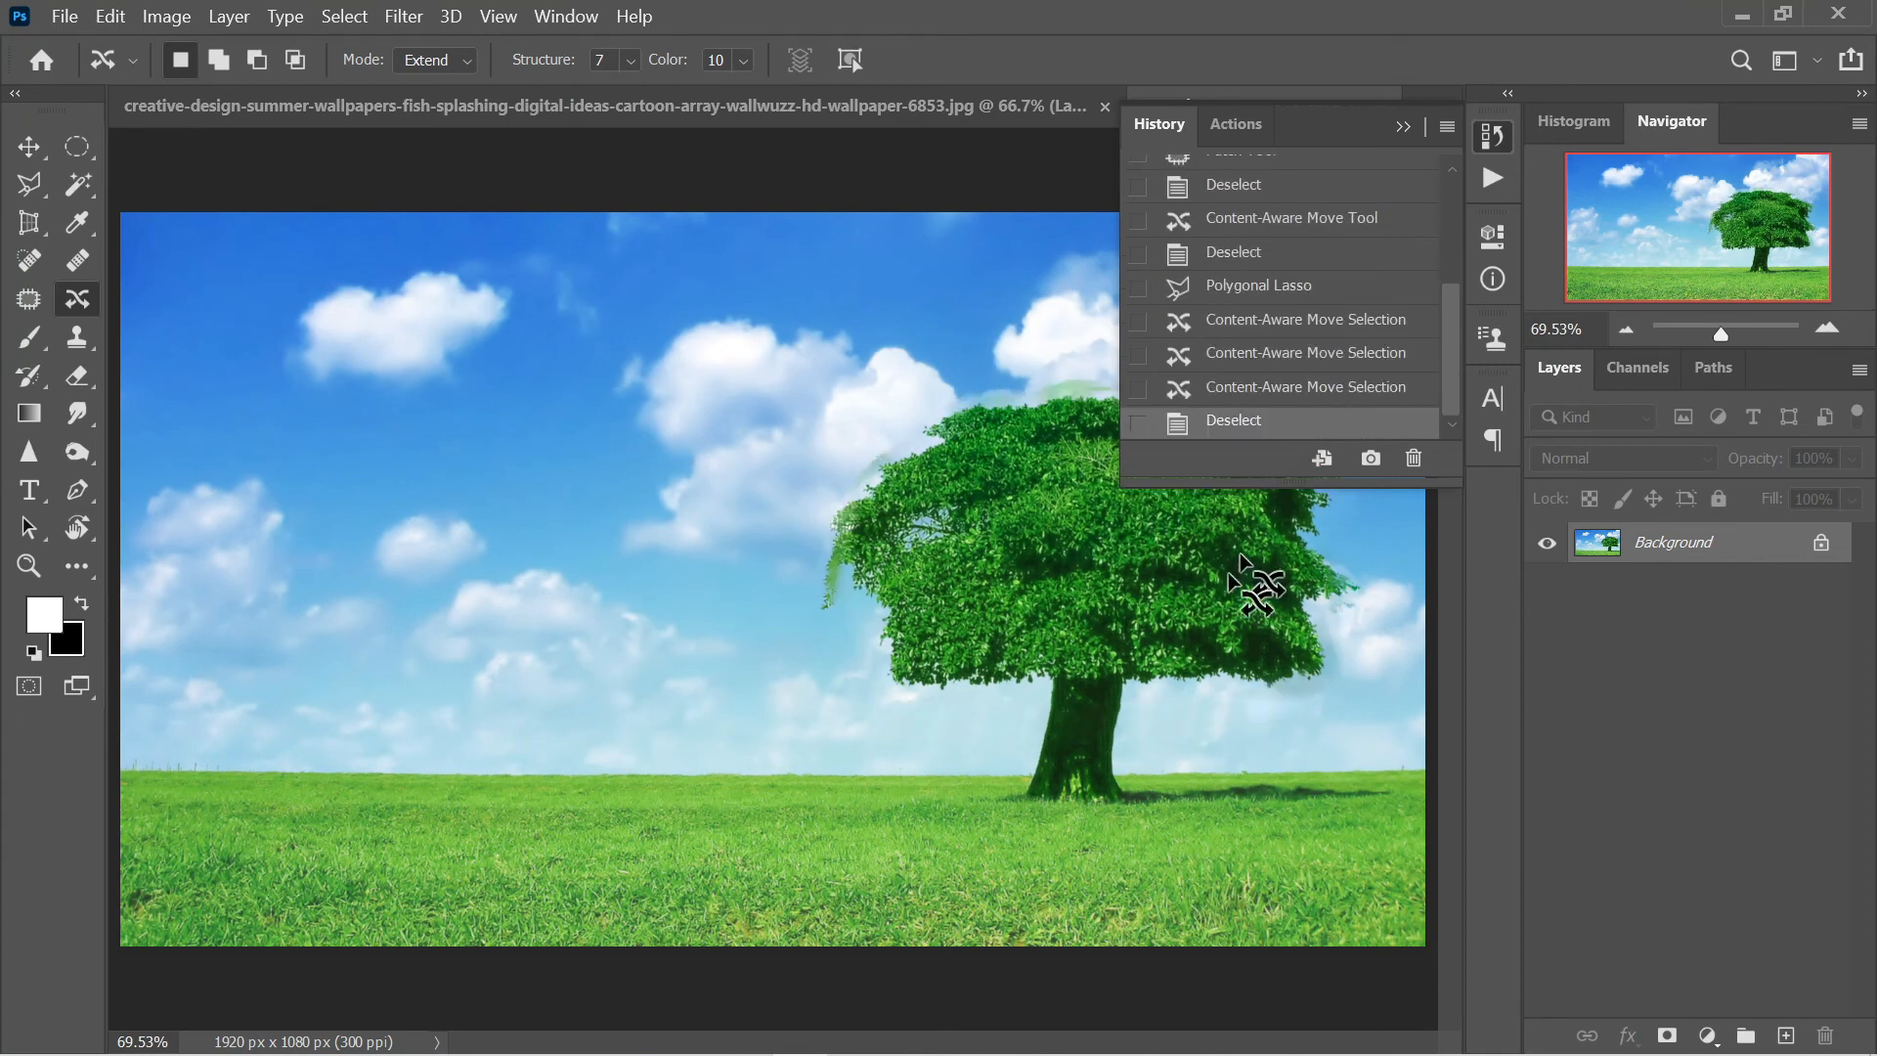
click(1404, 127)
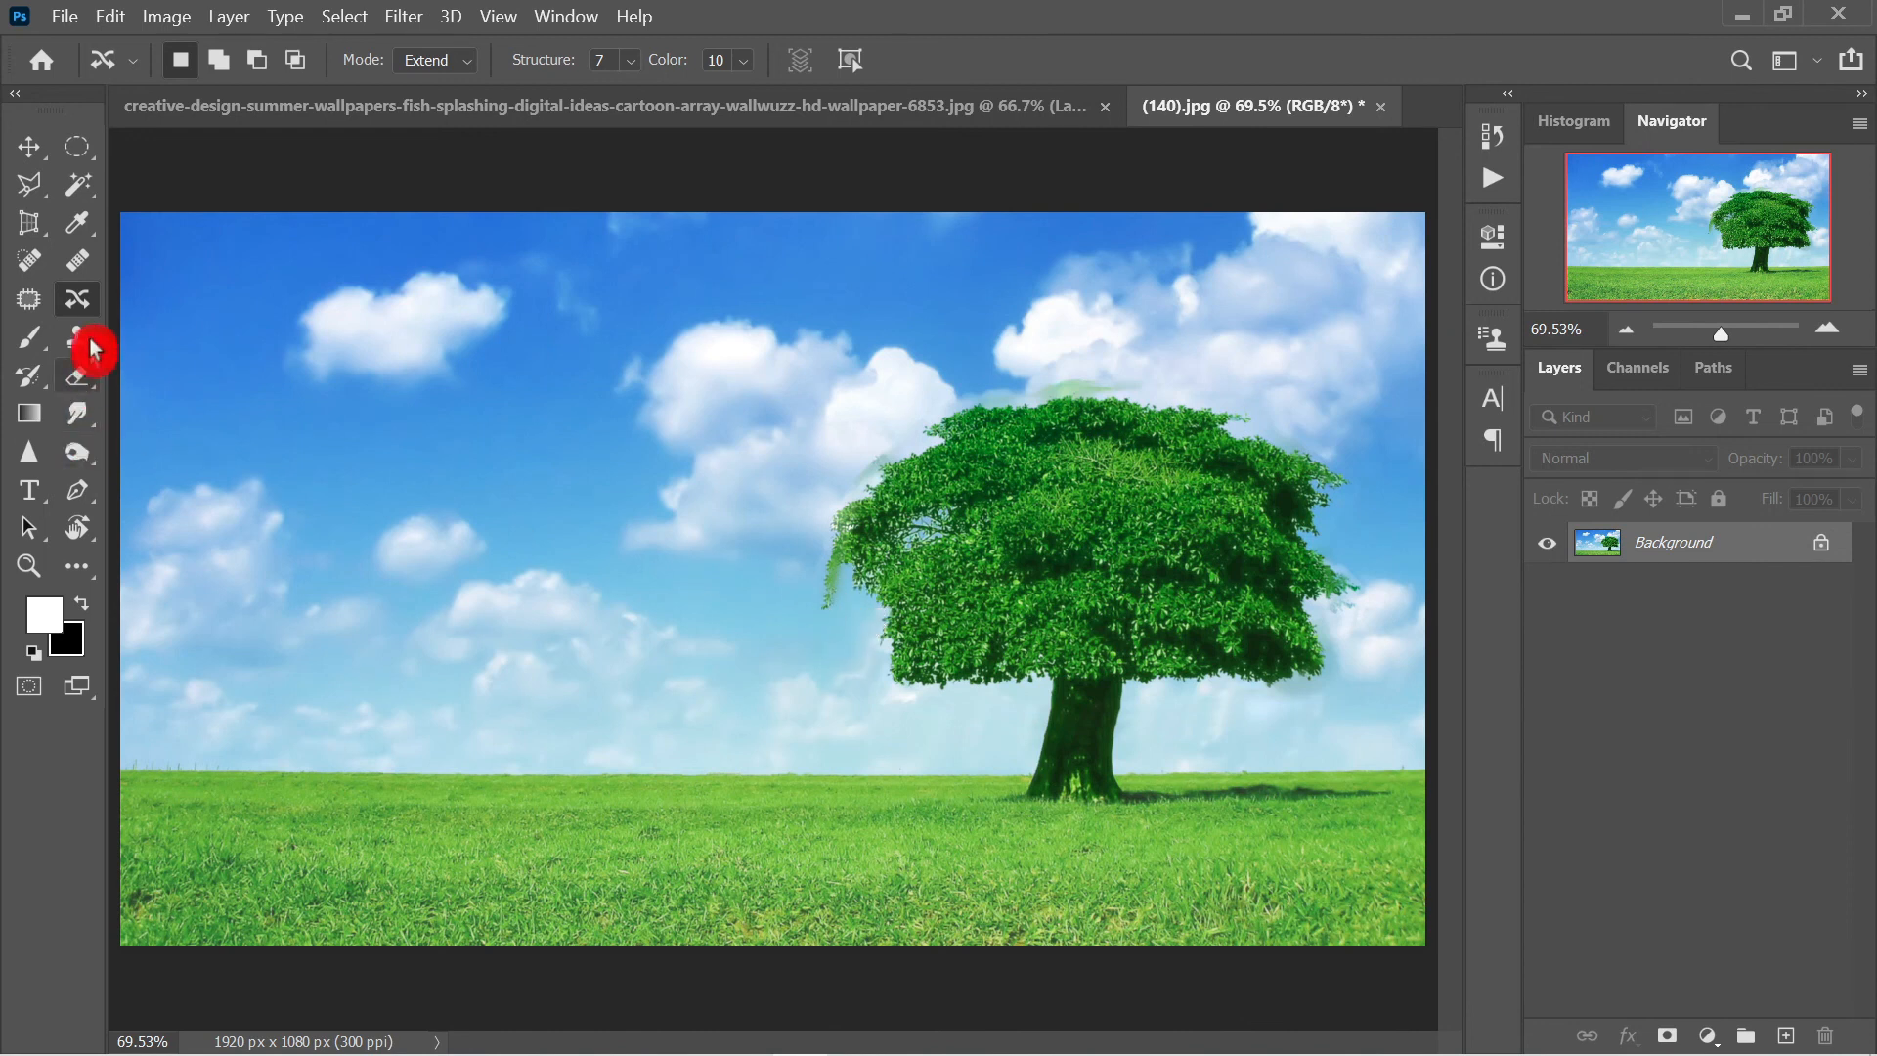
Step: With the Healing Brush at size 35, sample the clear sky and paint over the stray foliage hanging from the crown's left edge
click(32, 377)
key(ctrl+plus)
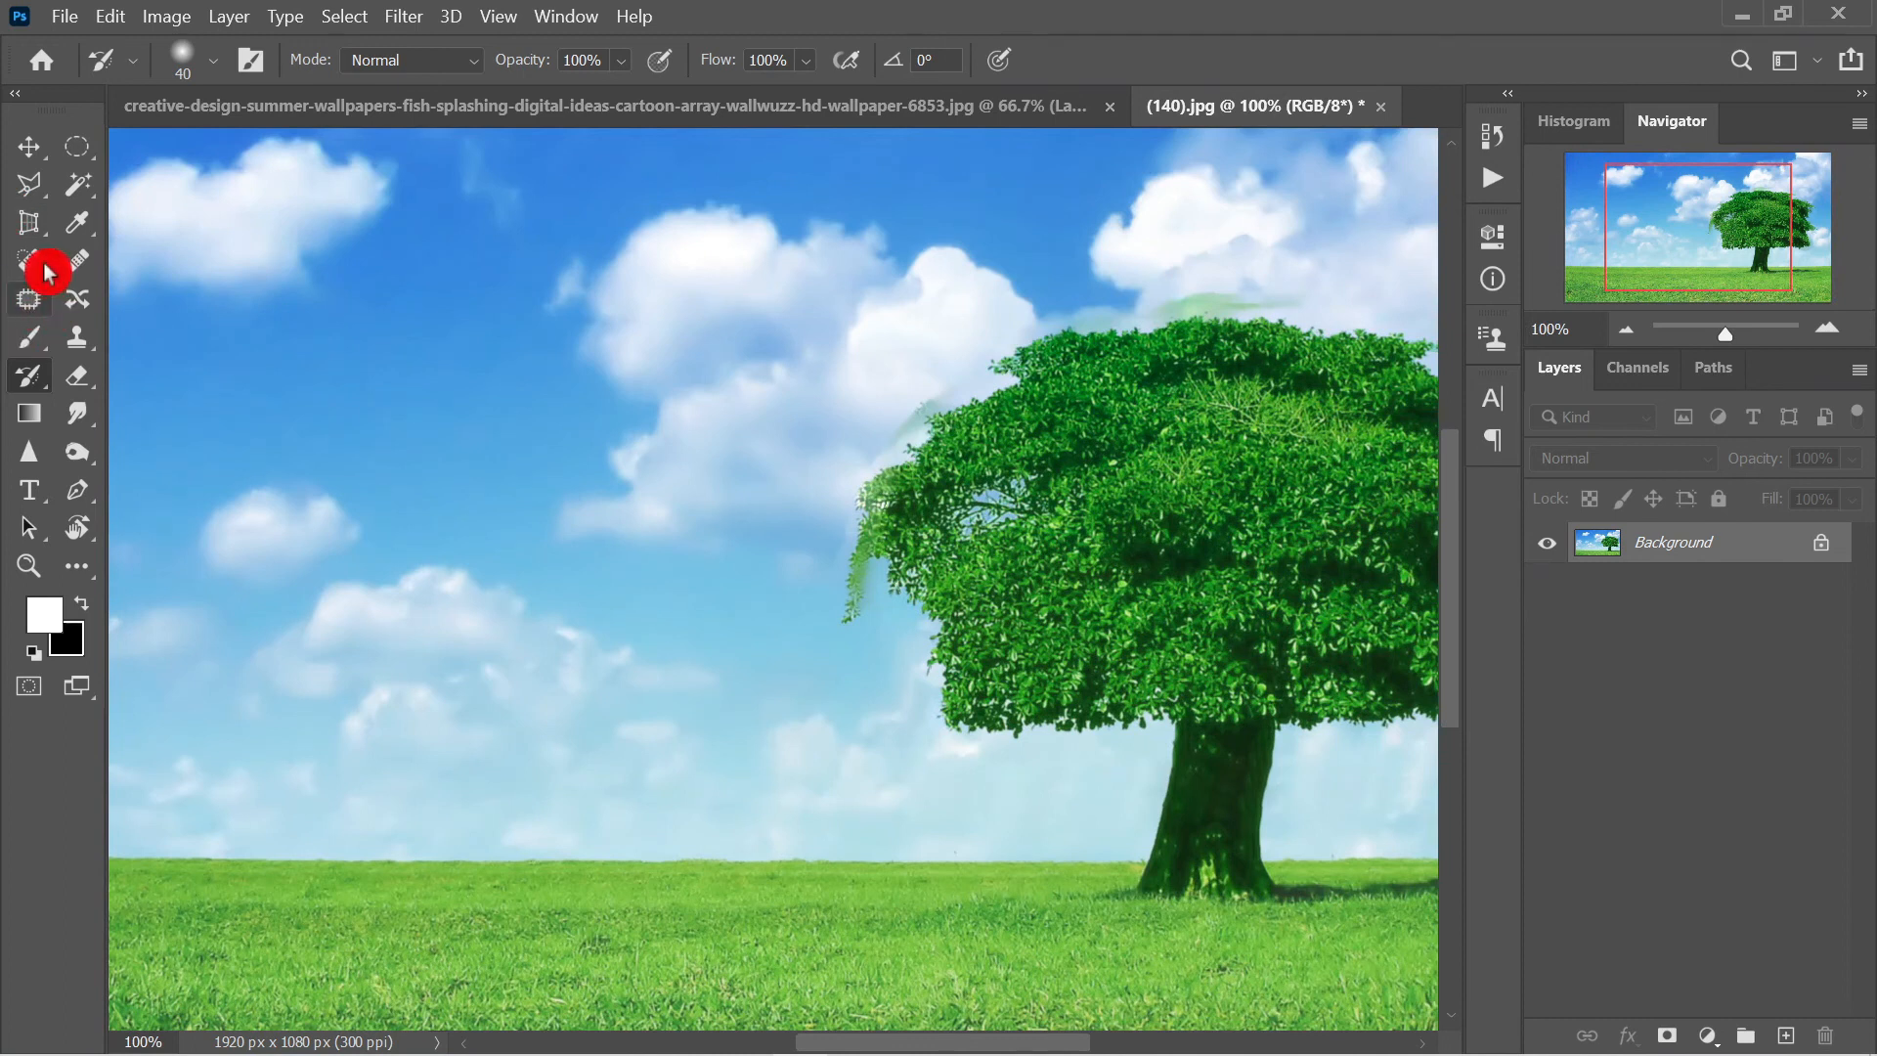
click(82, 274)
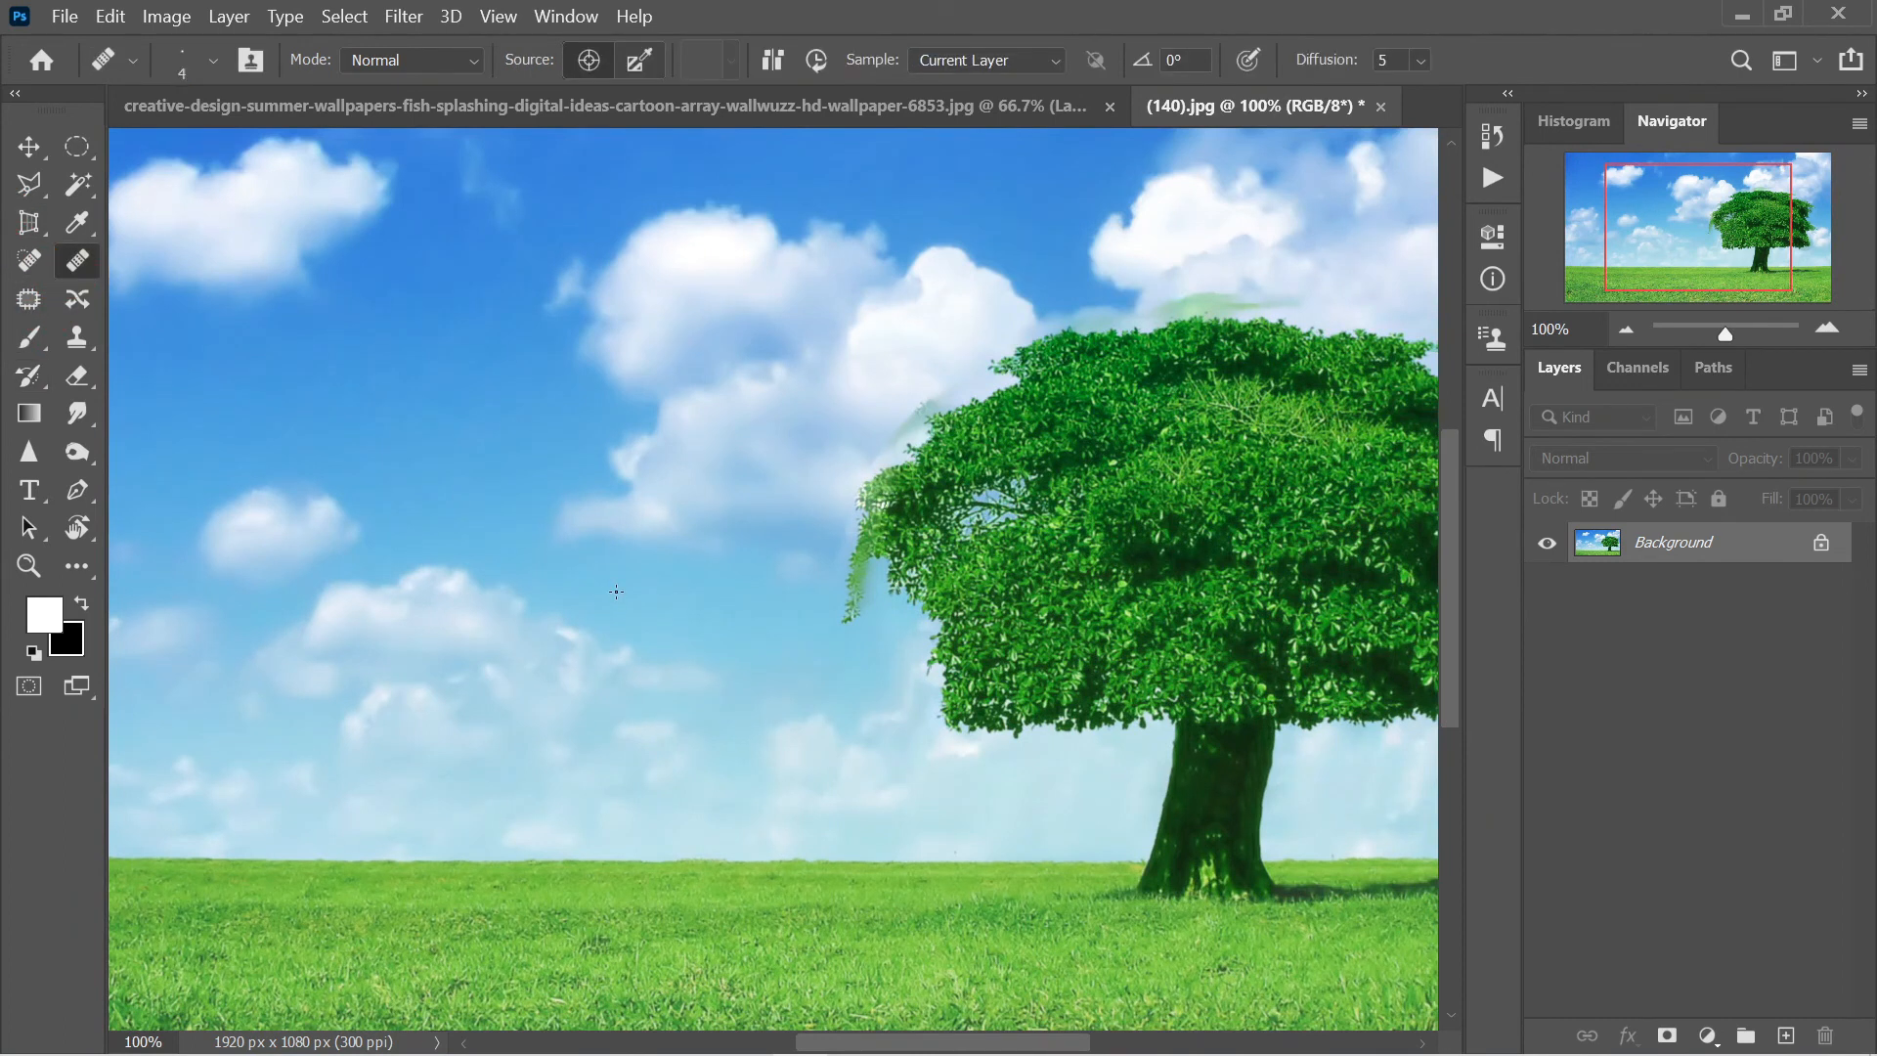
key(bracketright)
key(bracketright)
key(bracketright)
key(bracketright)
key(bracketright)
key(bracketright)
key(bracketright)
key(bracketright)
key(bracketright)
key(bracketright)
alt+click(784, 605)
click(842, 618)
mouse_move(842, 619)
mouse_down()
mouse_move(859, 570)
mouse_move(866, 610)
mouse_move(831, 606)
mouse_up()
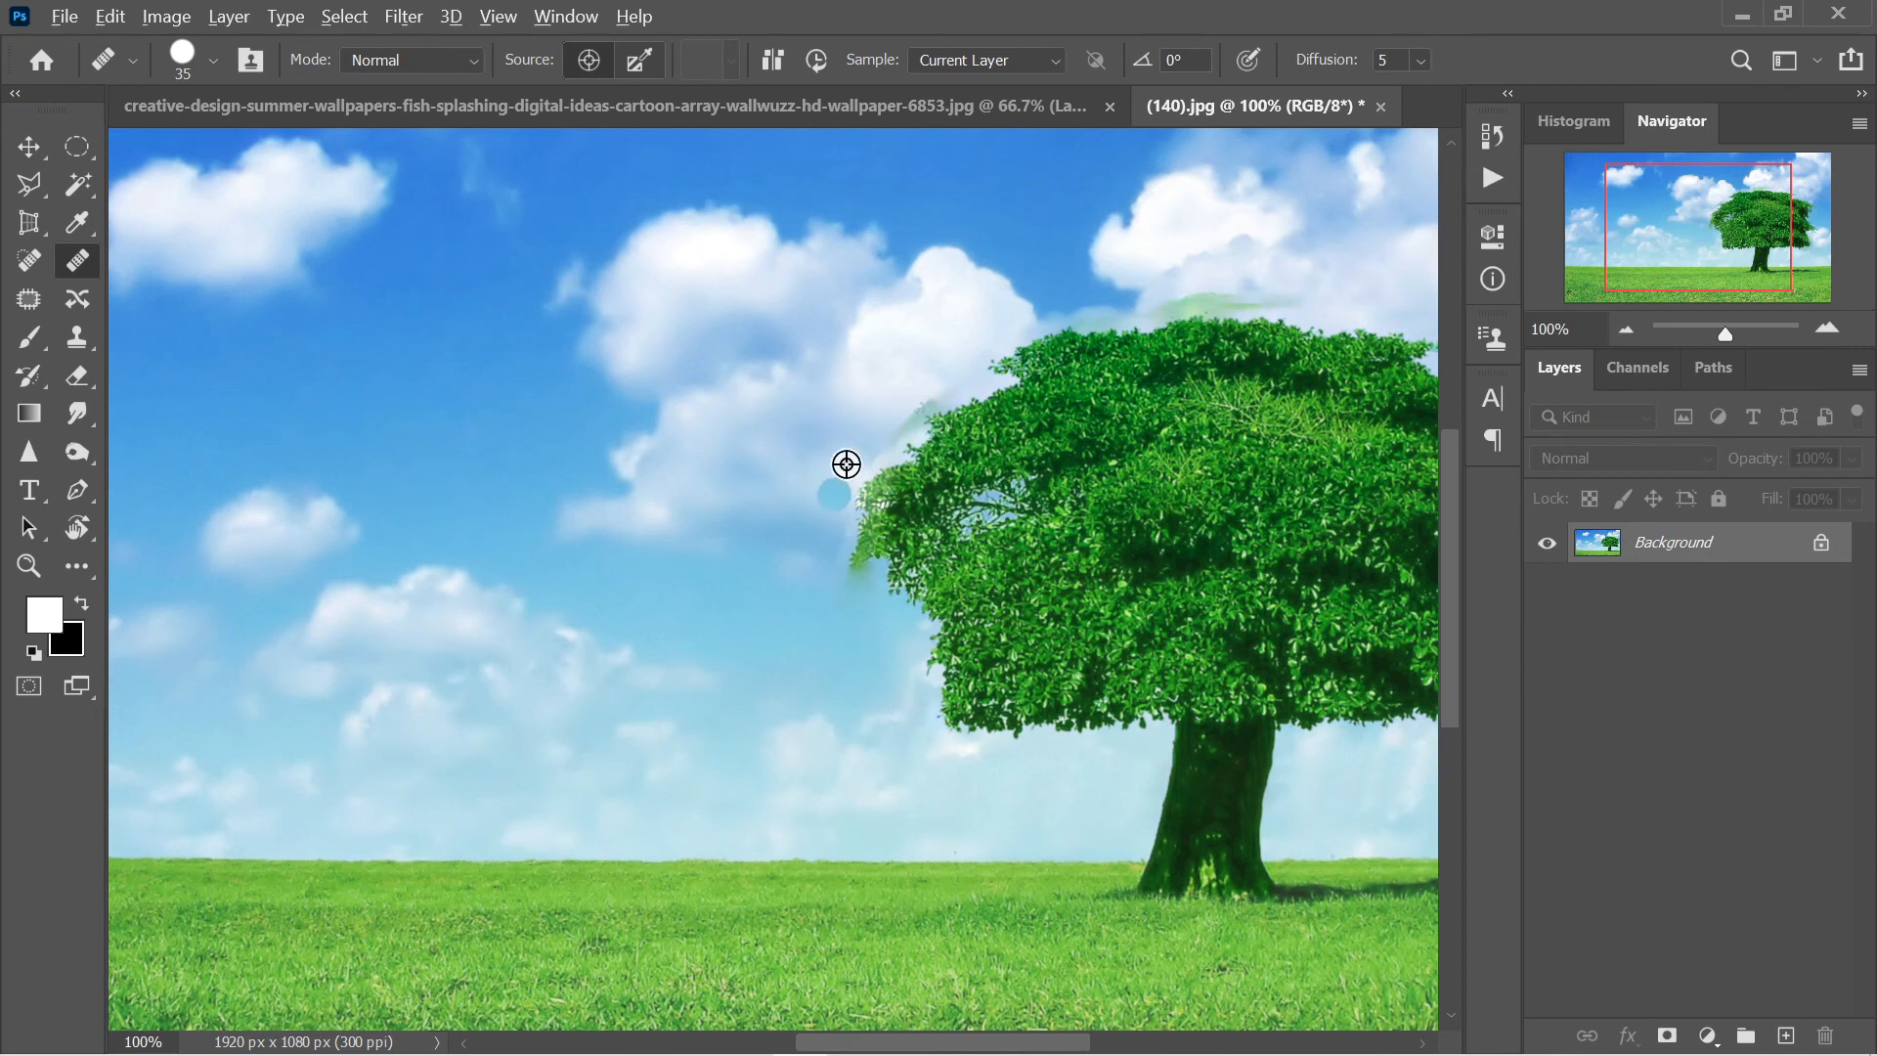
Step: Heal the faint green smear along the crown's upper-left edge using the neighbouring cloud as the source
alt+click(865, 425)
drag(892, 449, 933, 390)
alt+click(794, 553)
Step: Heal the pale green smear above the crown's top using cloud areas sampled nearby
alt+click(1197, 264)
click(1187, 300)
click(1207, 298)
mouse_move(1207, 298)
mouse_down()
mouse_move(1266, 302)
mouse_move(1186, 302)
mouse_up()
alt+click(1294, 290)
click(1194, 302)
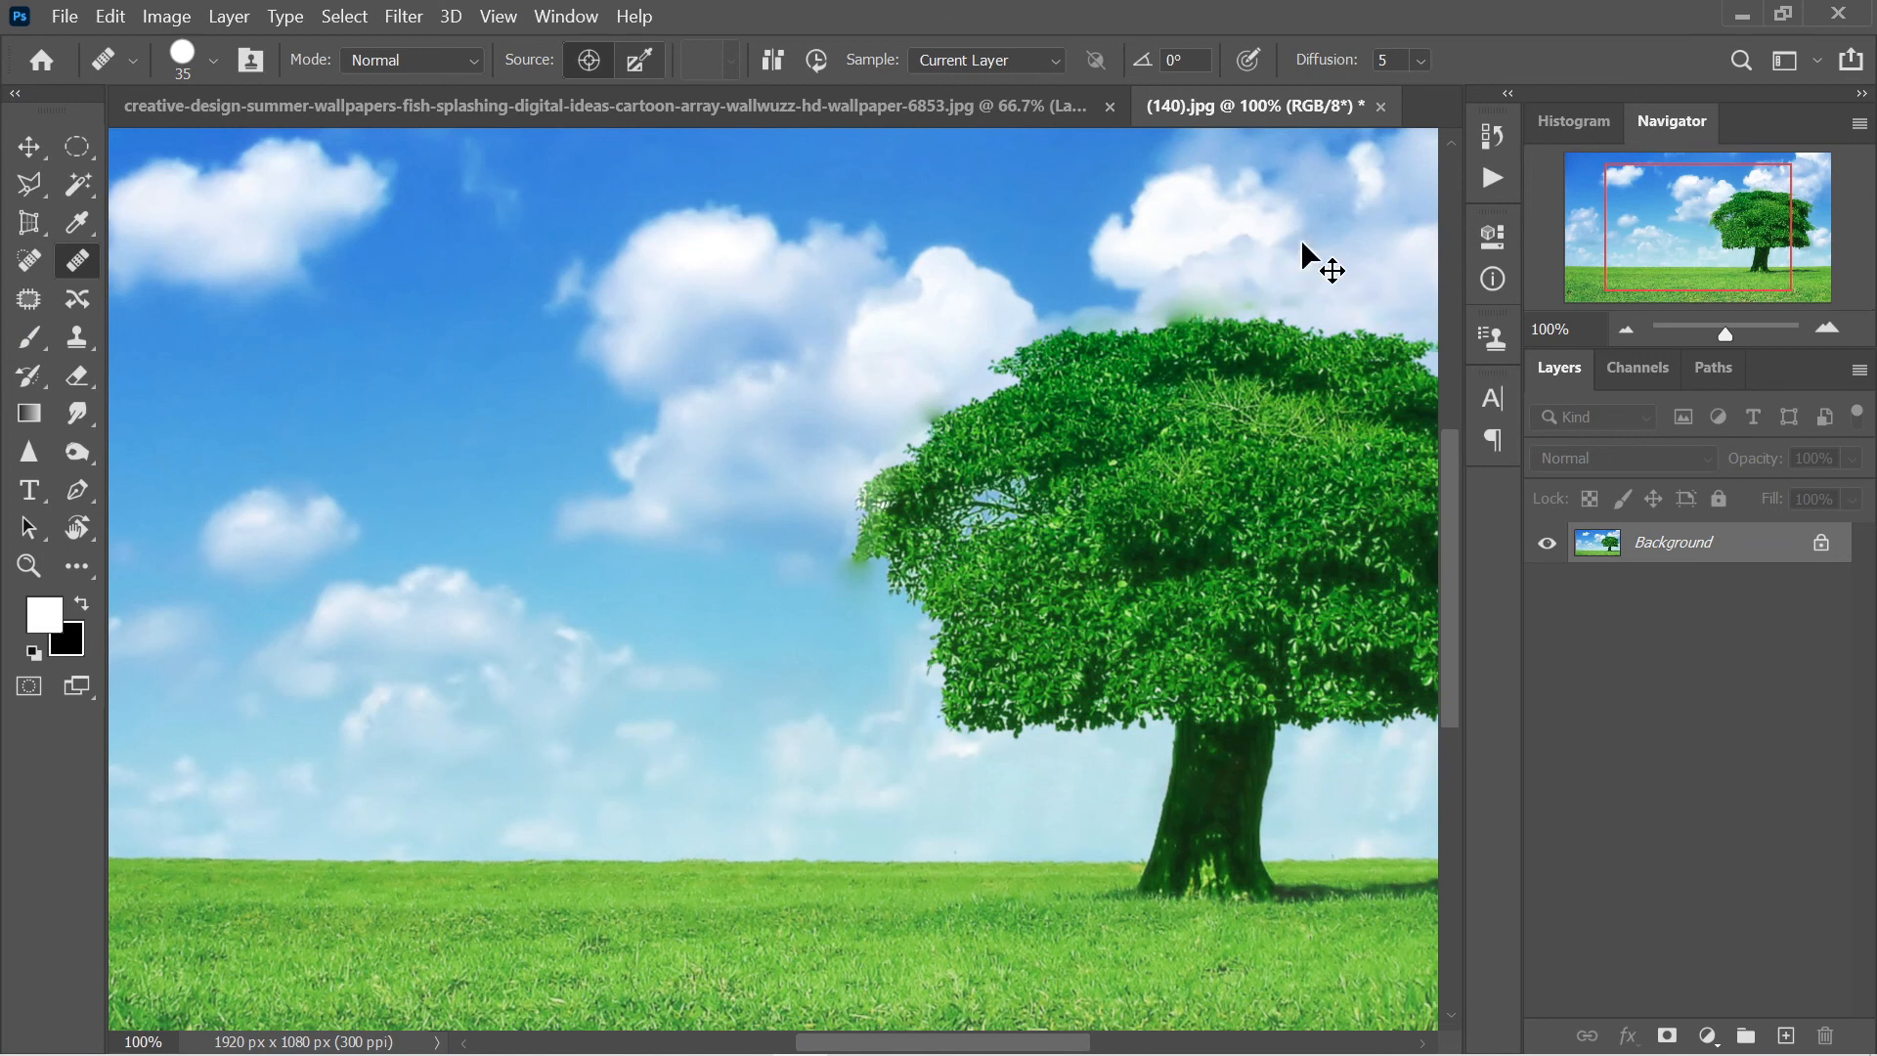
key(ctrl+0)
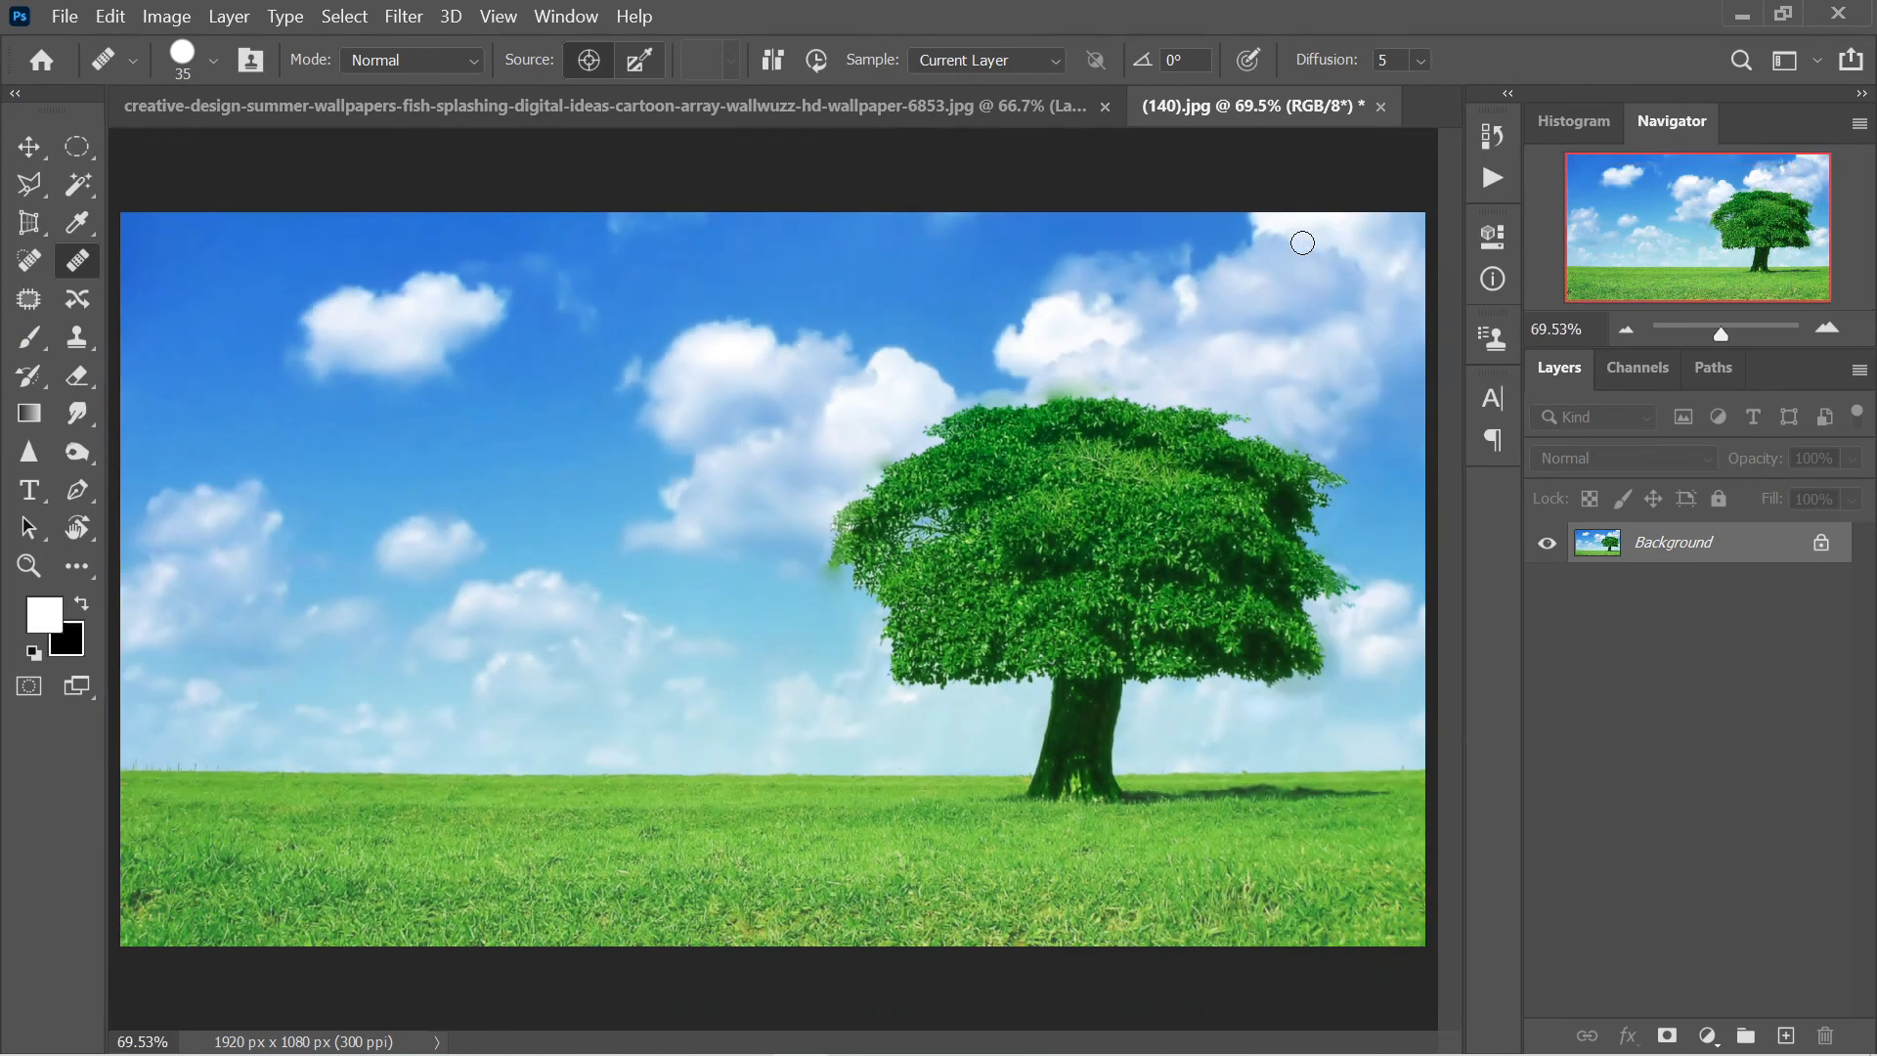